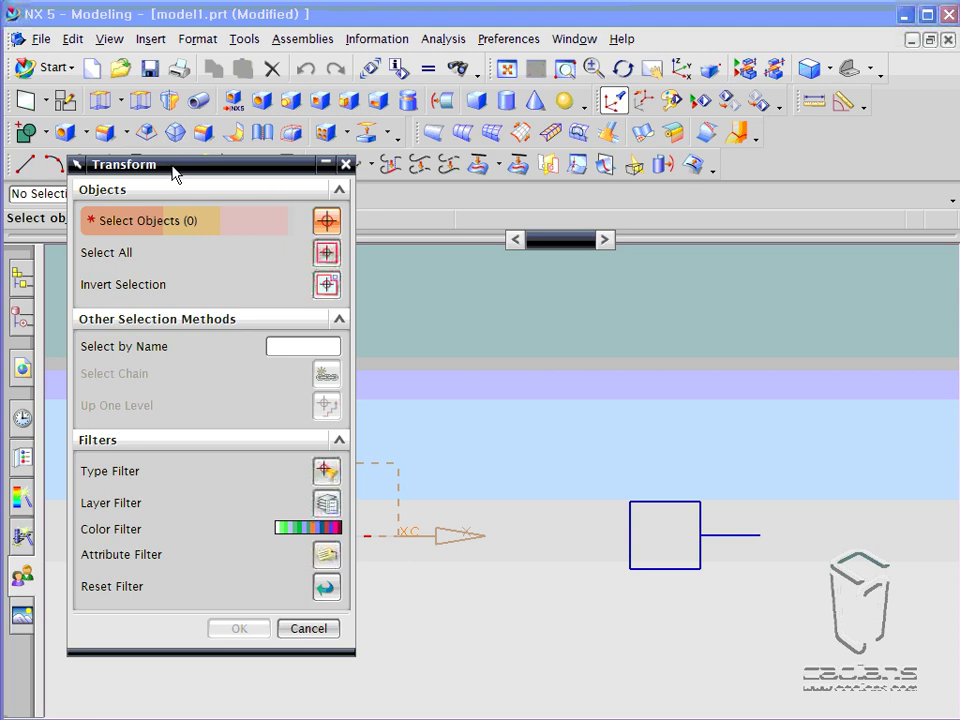
# - Select the blue square and its attached line as the objects to transform
pyautogui.moveTo(176, 170); pyautogui.dragTo(165, 152)
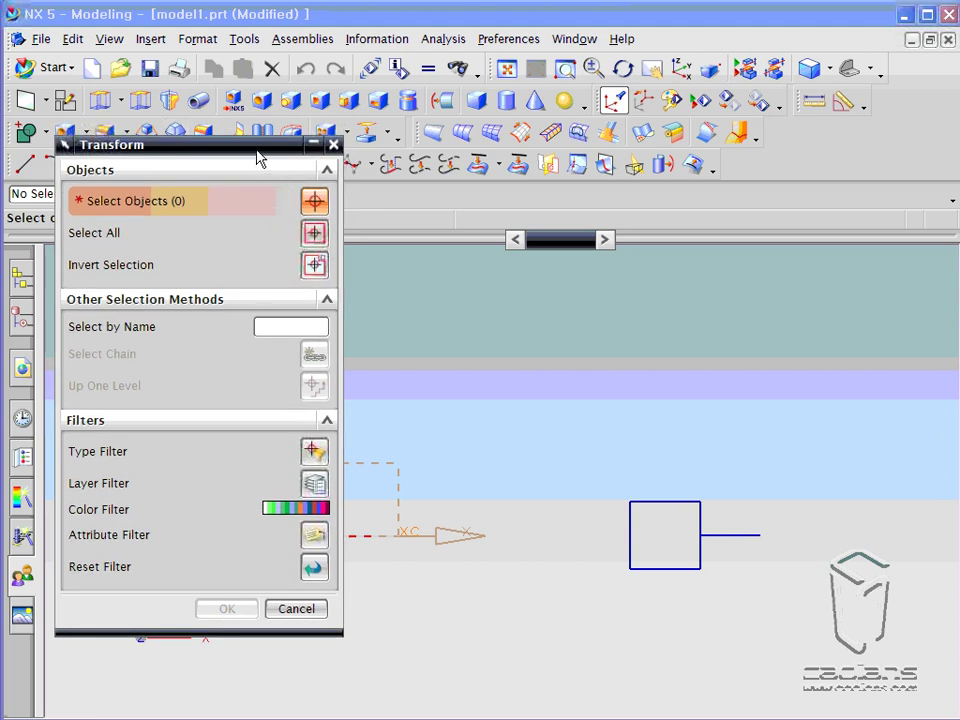
pyautogui.moveTo(258, 157); pyautogui.dragTo(273, 161)
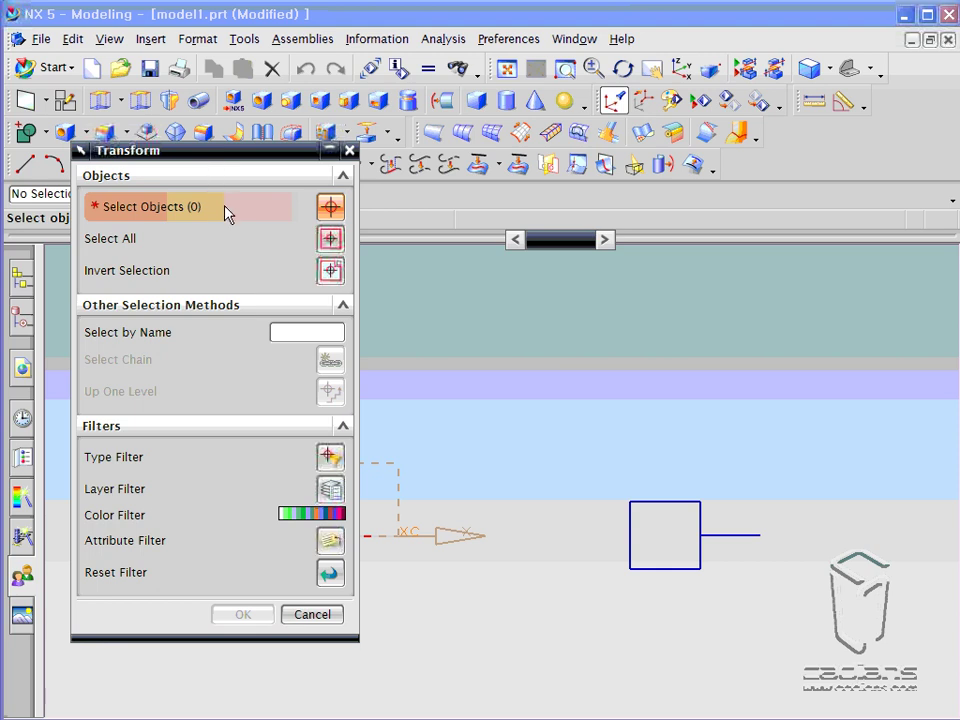
pyautogui.moveTo(595, 449); pyautogui.dragTo(830, 628)
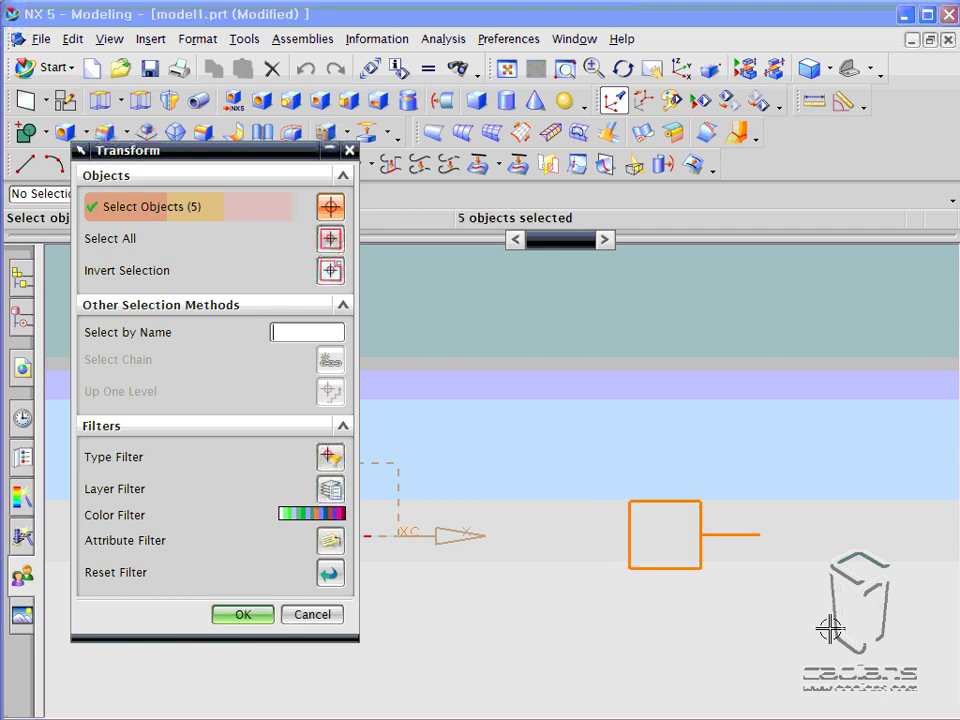
pyautogui.click(244, 616)
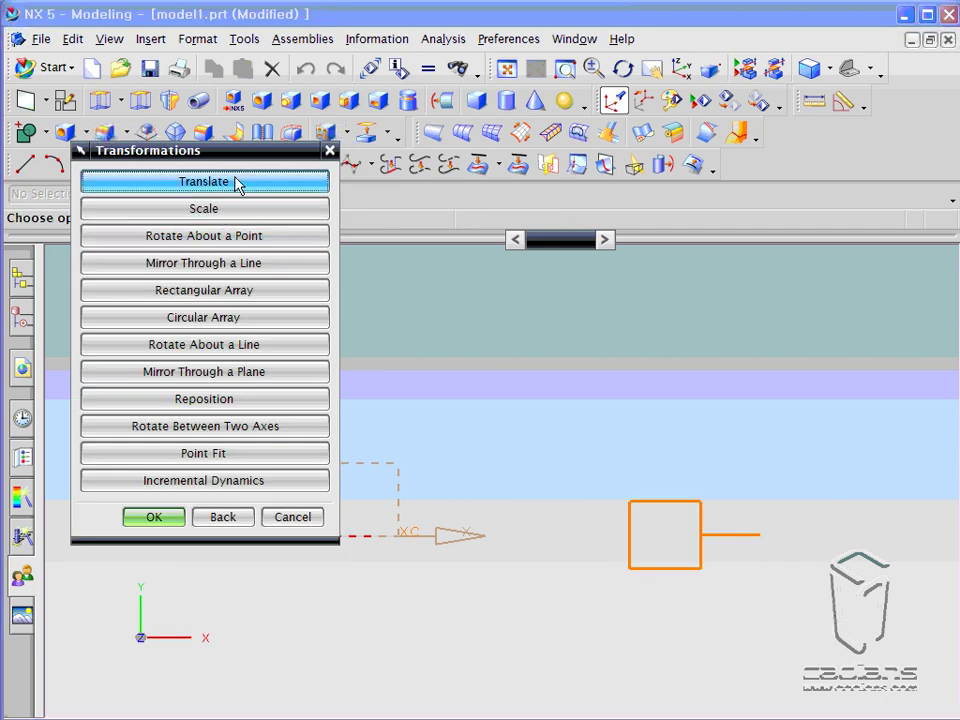
# - Translate the selection to a point, using the WCS origin (0, 0, 0) as the reference point
pyautogui.moveTo(241, 155); pyautogui.dragTo(807, 65)
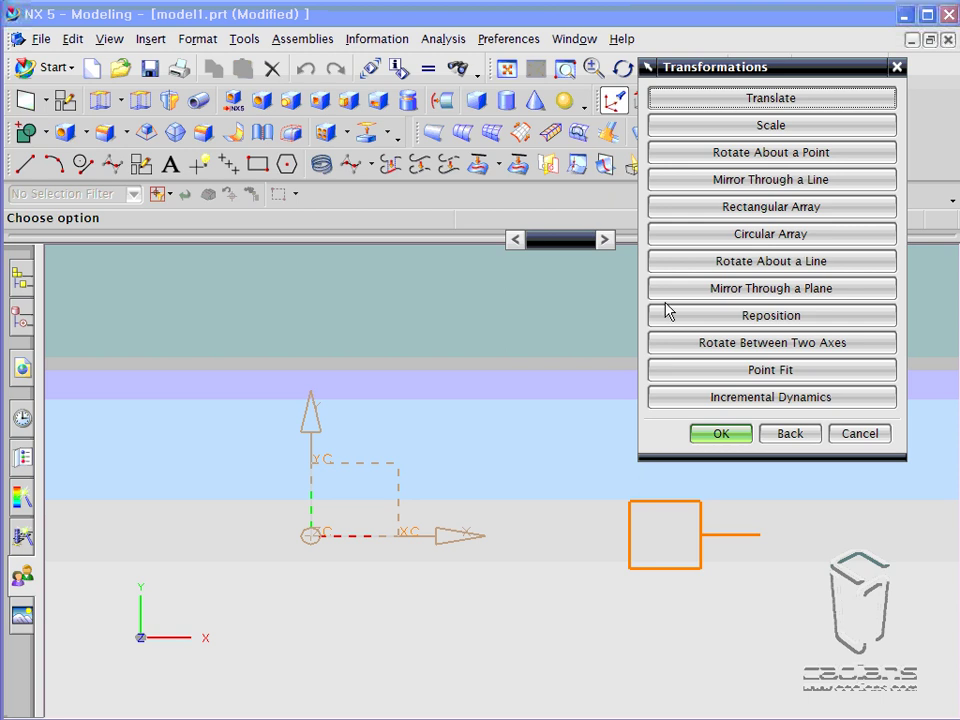
pyautogui.click(721, 101)
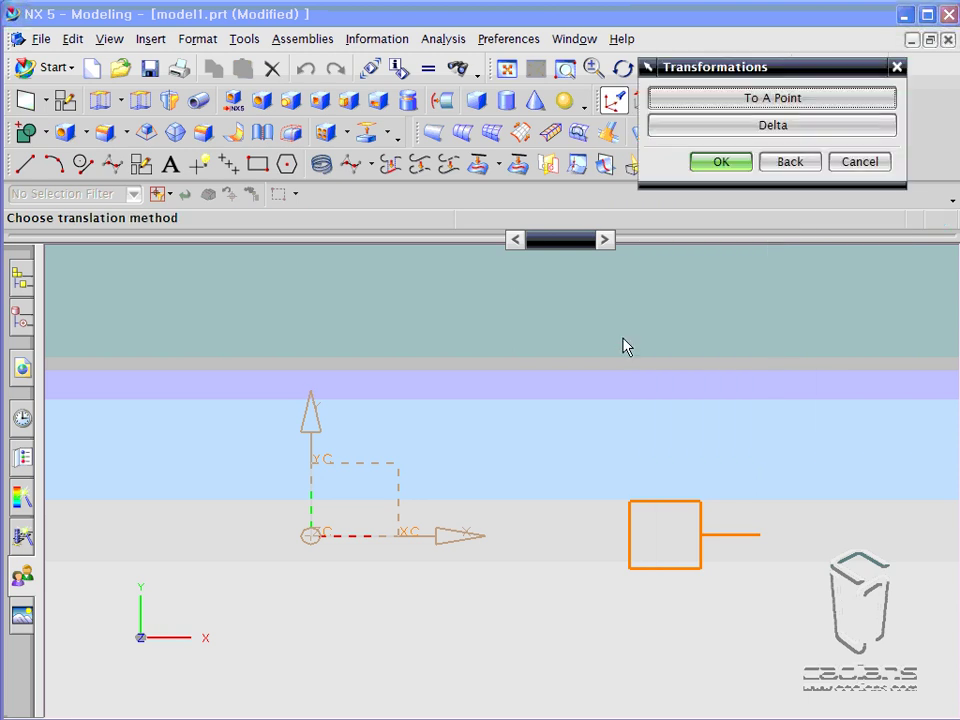
pyautogui.moveTo(715, 64); pyautogui.dragTo(658, 274)
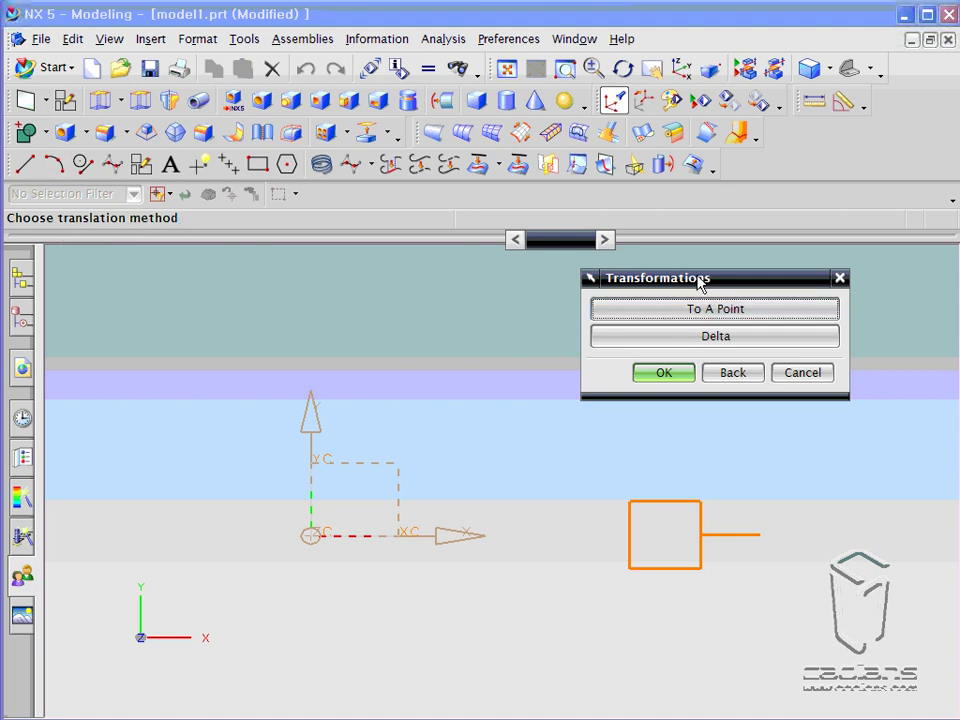
pyautogui.moveTo(699, 284); pyautogui.dragTo(735, 216)
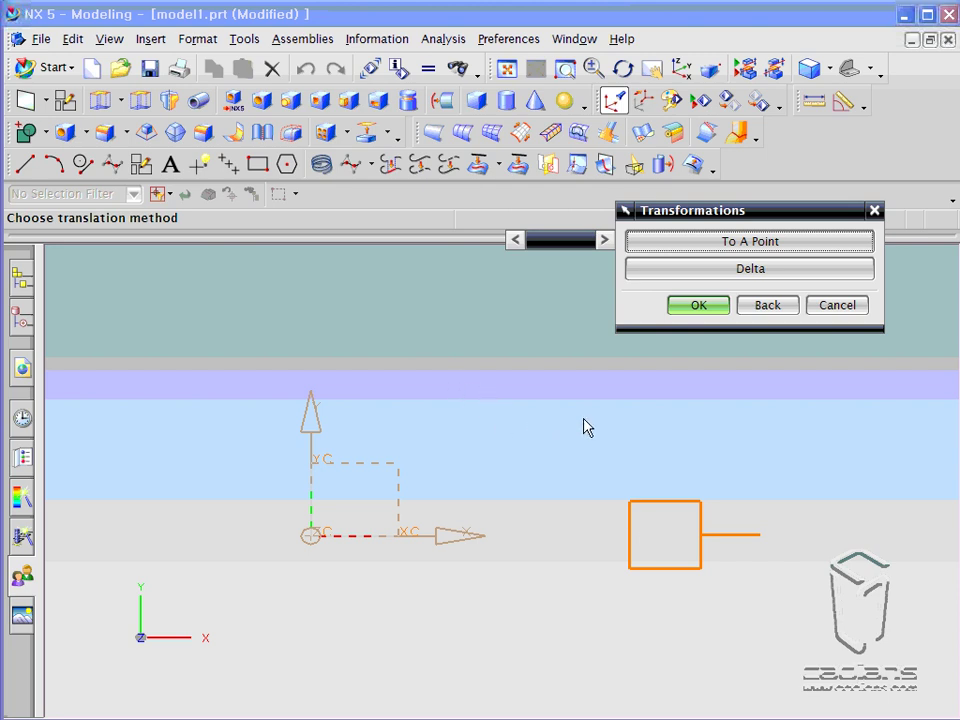
pyautogui.moveTo(735, 213); pyautogui.dragTo(711, 278)
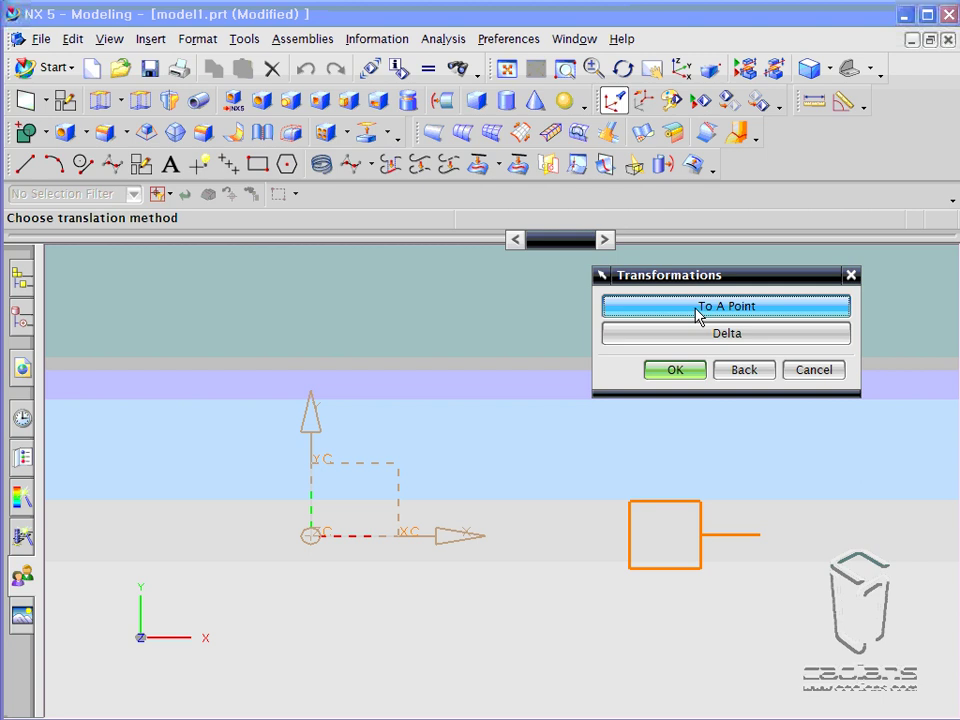
pyautogui.click(698, 313)
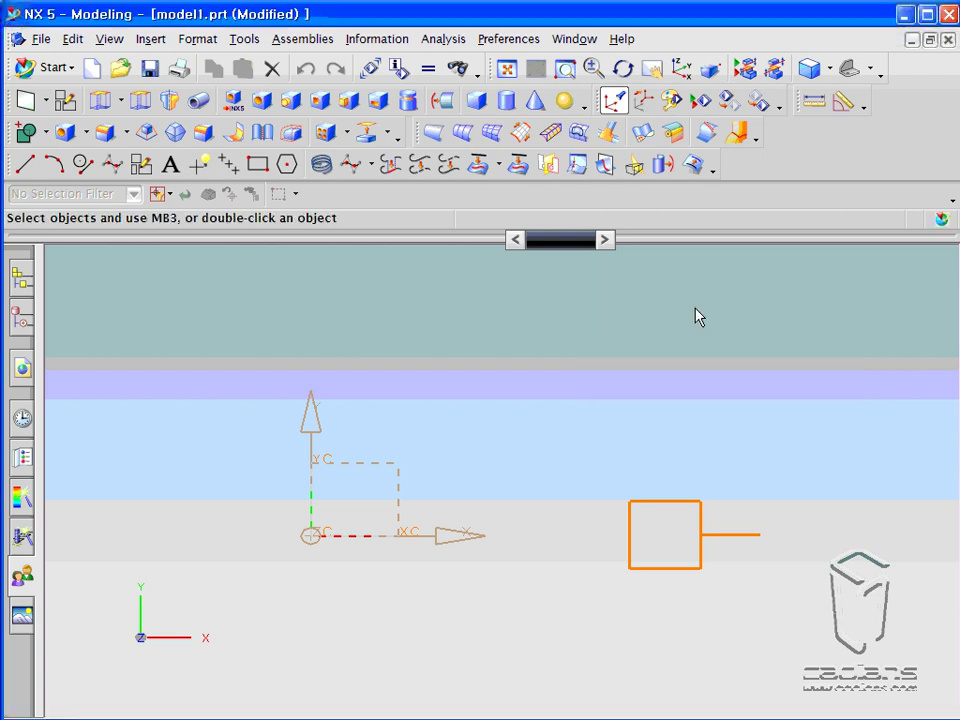
pyautogui.moveTo(722, 279); pyautogui.dragTo(761, 15)
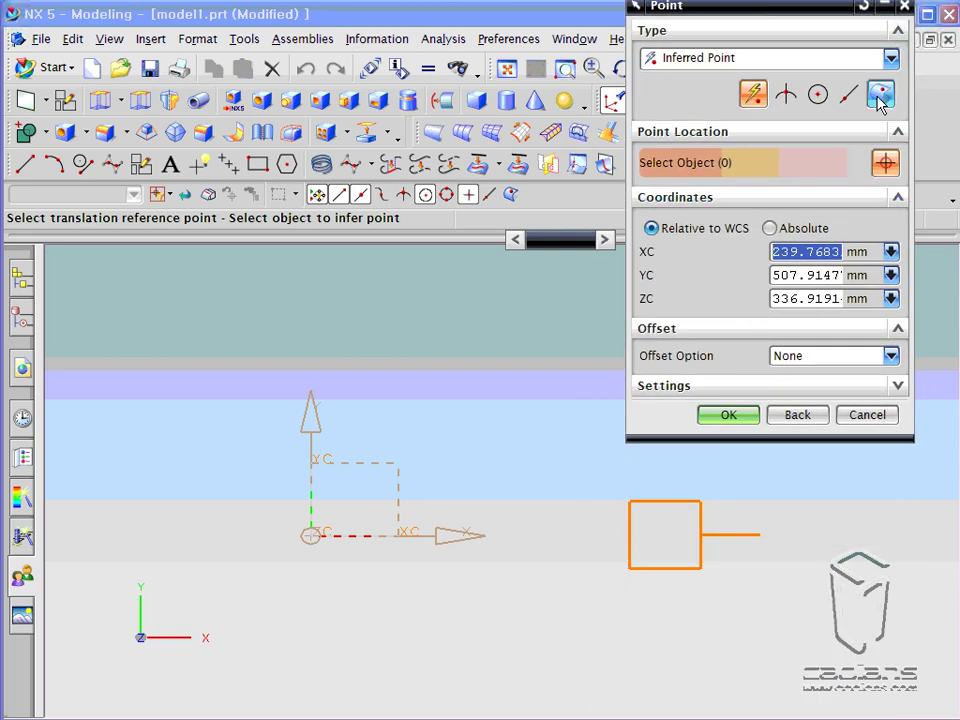
pyautogui.moveTo(834, 14); pyautogui.dragTo(830, 47)
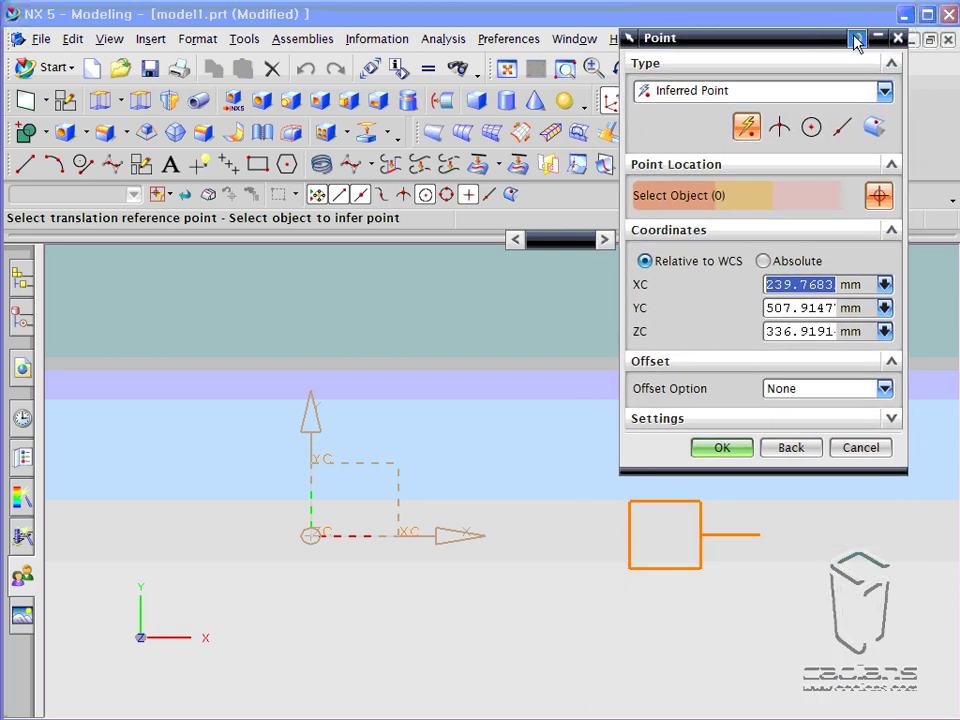
pyautogui.click(856, 38)
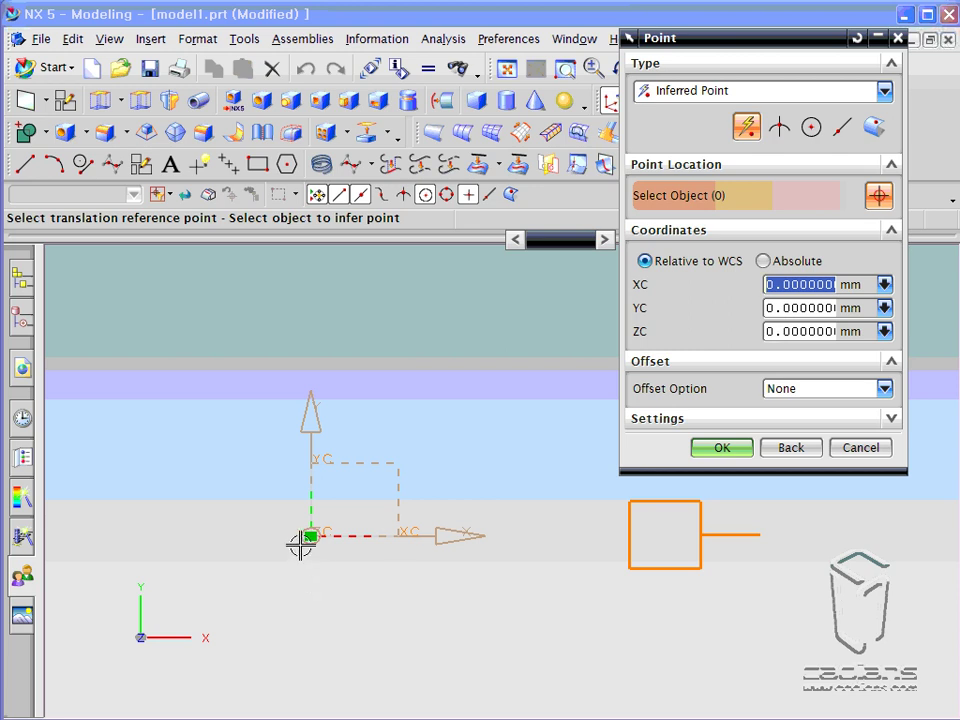
pyautogui.click(719, 451)
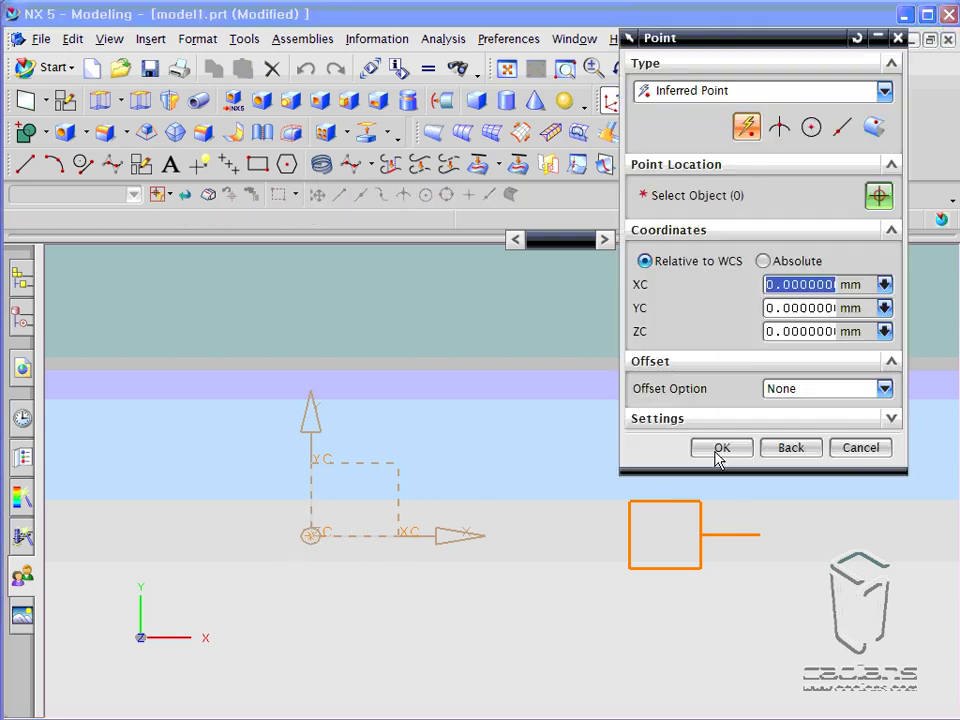
# - Set the translation destination point to XC 100 mm and YC 100 mm
pyautogui.write('100')
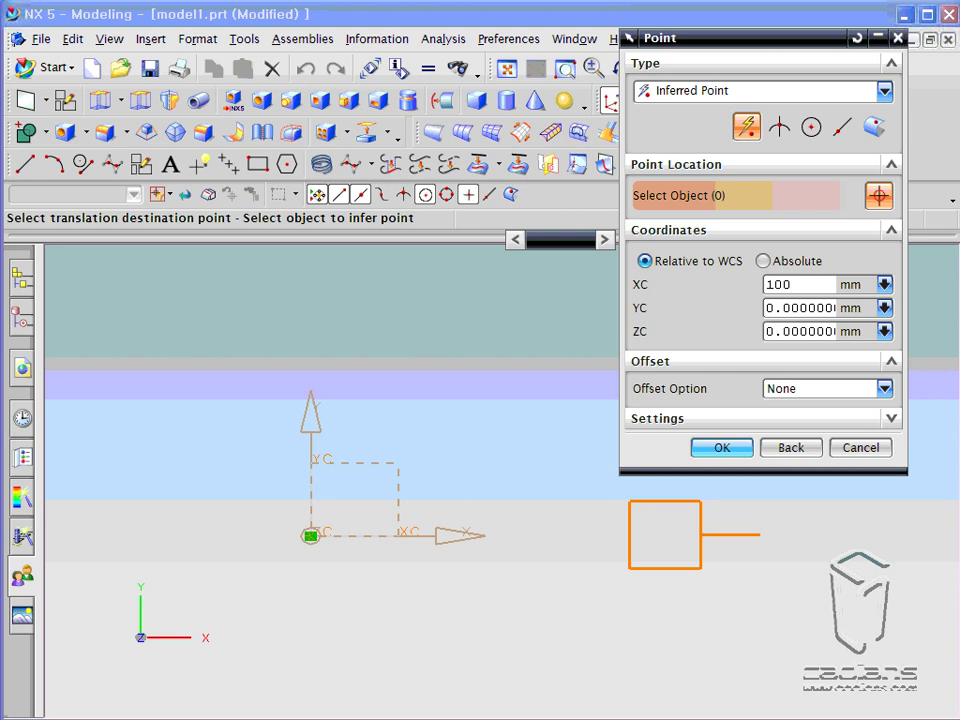
pyautogui.press('Tab')
pyautogui.write('1')
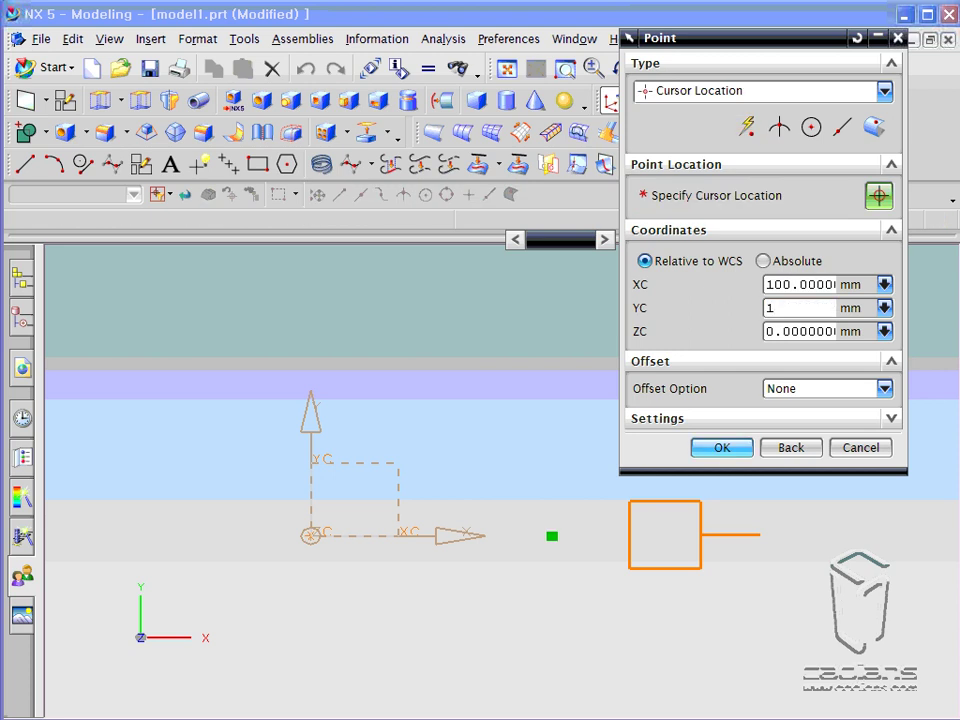
pyautogui.write('00')
pyautogui.click(716, 454)
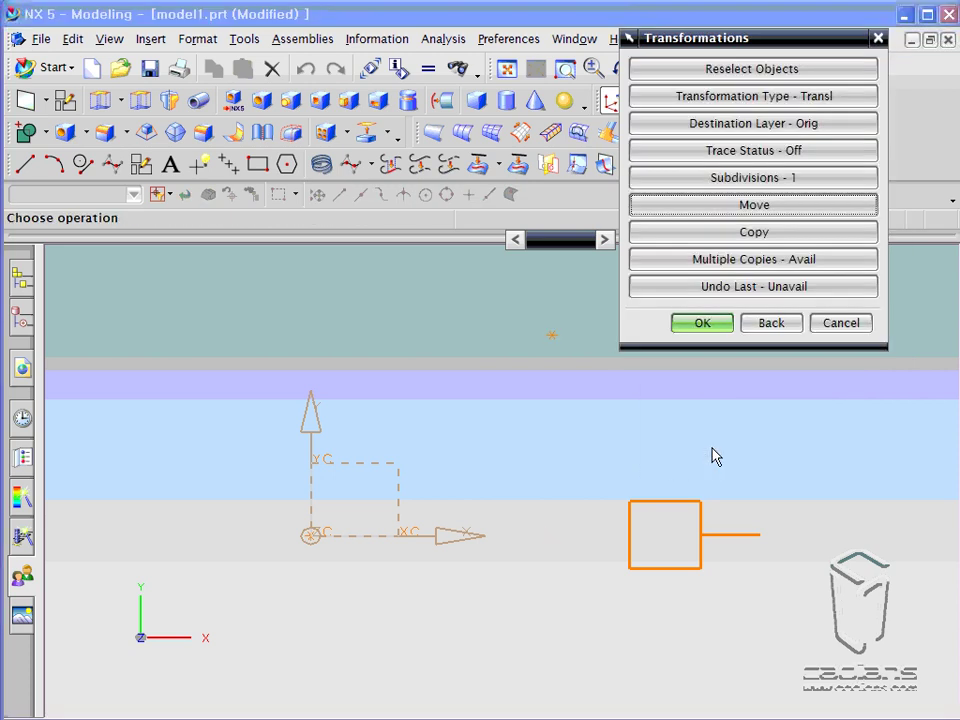
# - Create two successive diagonal copies of the square and line with this translation, and end the transformation
pyautogui.keyDown('shift'); pyautogui.moveTo(643, 465); pyautogui.dragTo(591, 525, button='middle'); pyautogui.keyUp('shift')
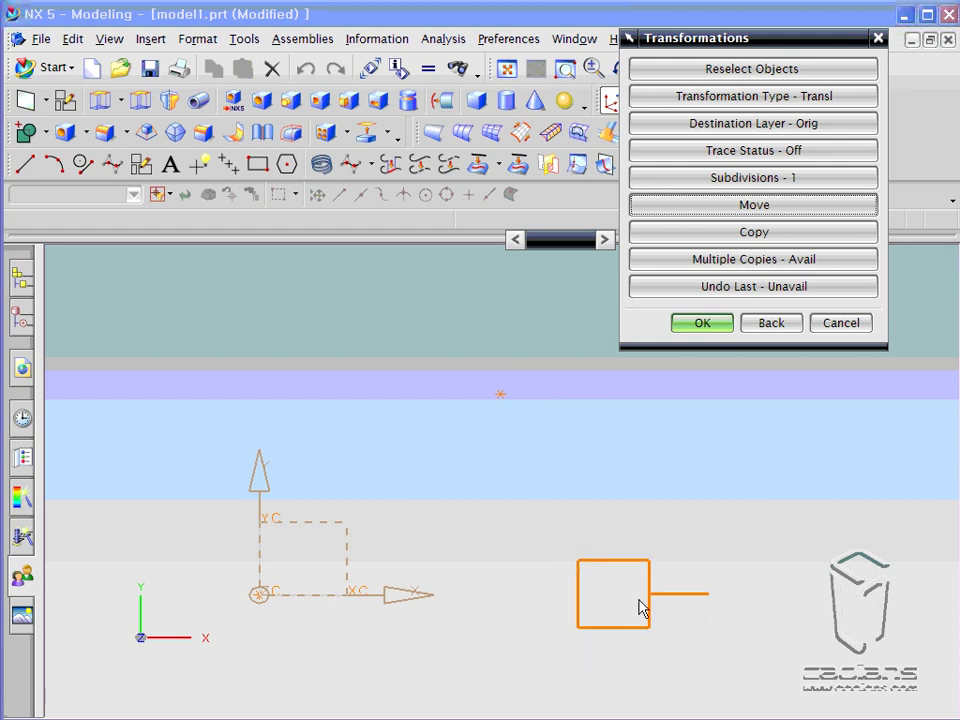
pyautogui.click(786, 236)
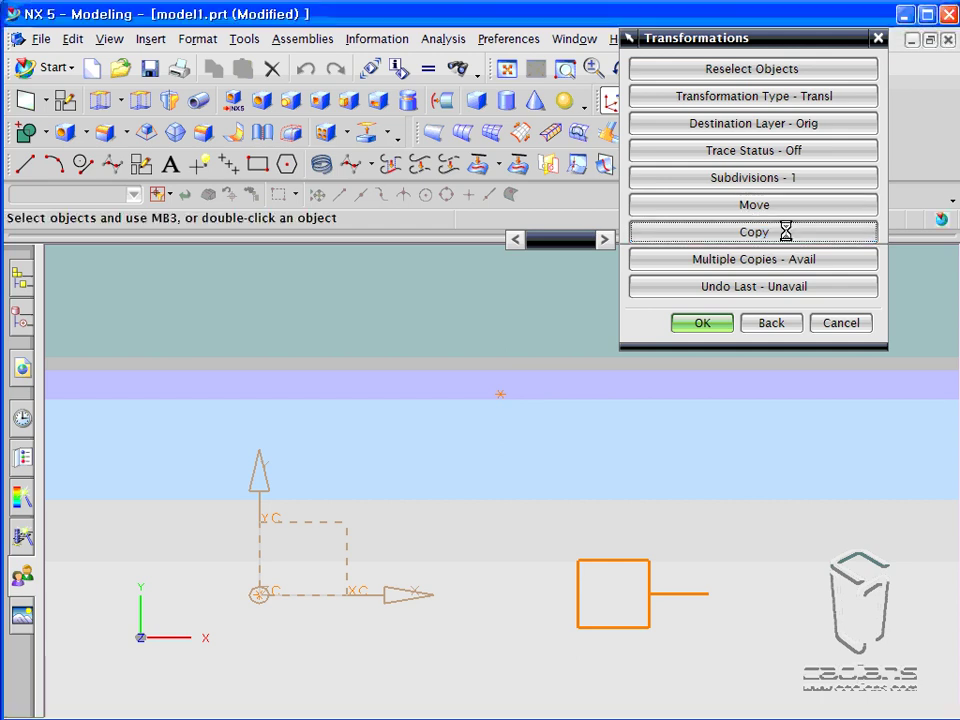
pyautogui.keyDown('shift'); pyautogui.moveTo(636, 499); pyautogui.dragTo(531, 542, button='middle'); pyautogui.keyUp('shift')
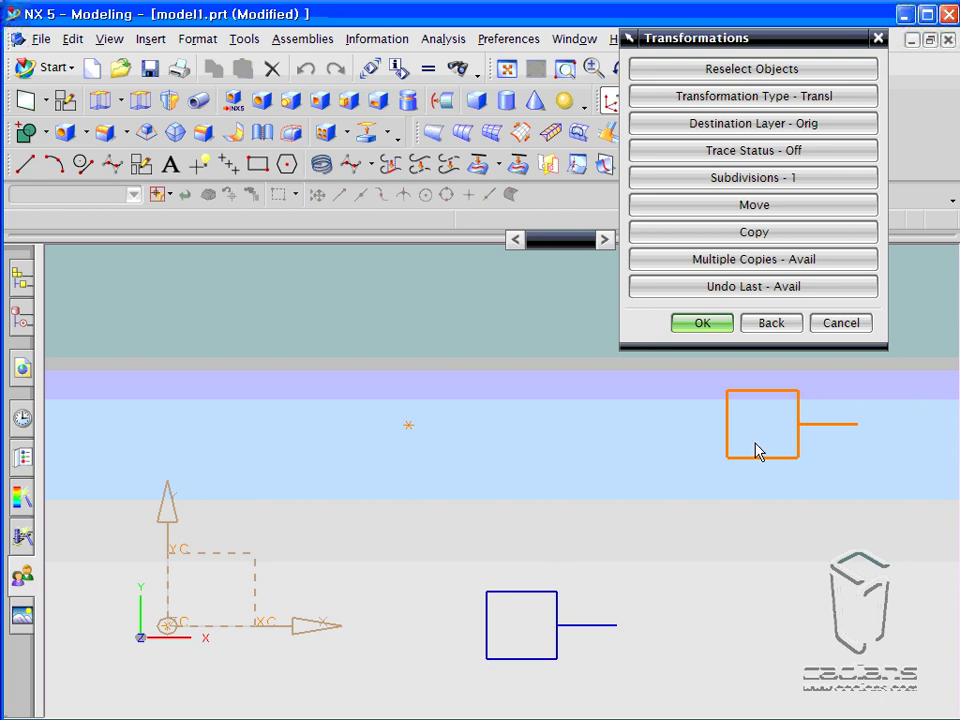
pyautogui.moveTo(760, 40); pyautogui.dragTo(436, 101)
pyautogui.scroll(-3, 596, 508)
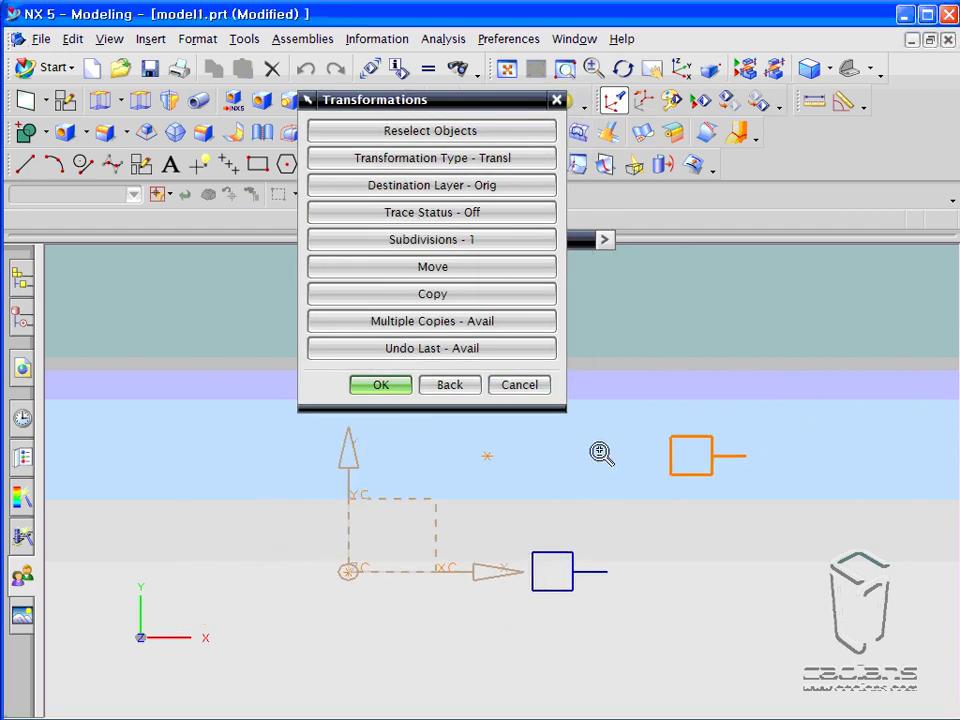
pyautogui.keyDown('ctrl'); pyautogui.moveTo(601, 453); pyautogui.dragTo(601, 445, button='middle'); pyautogui.keyUp('ctrl')
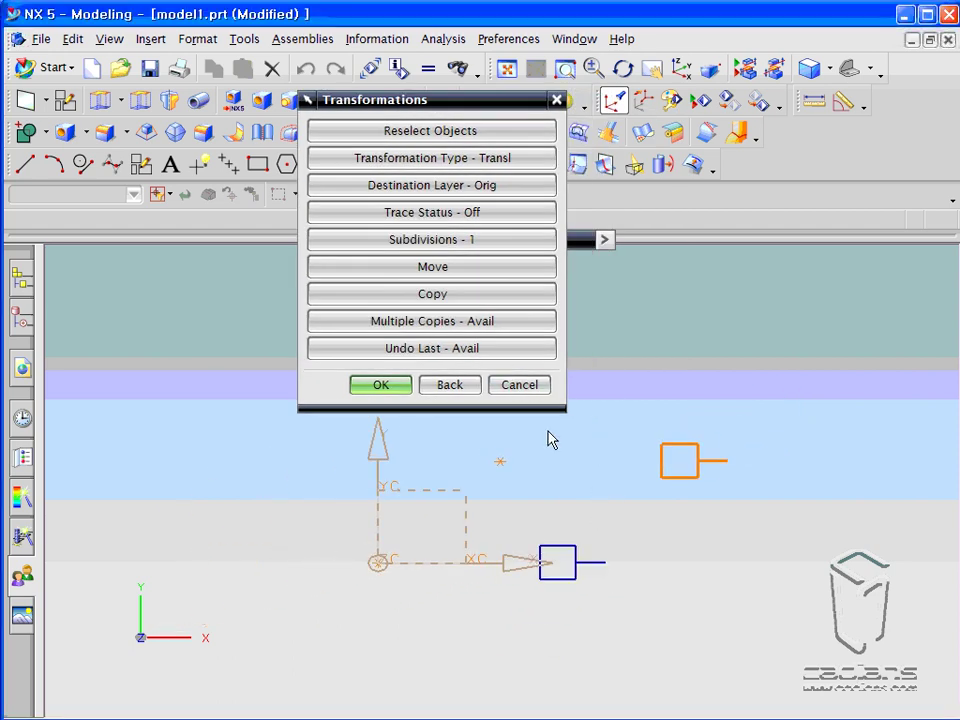
pyautogui.click(422, 296)
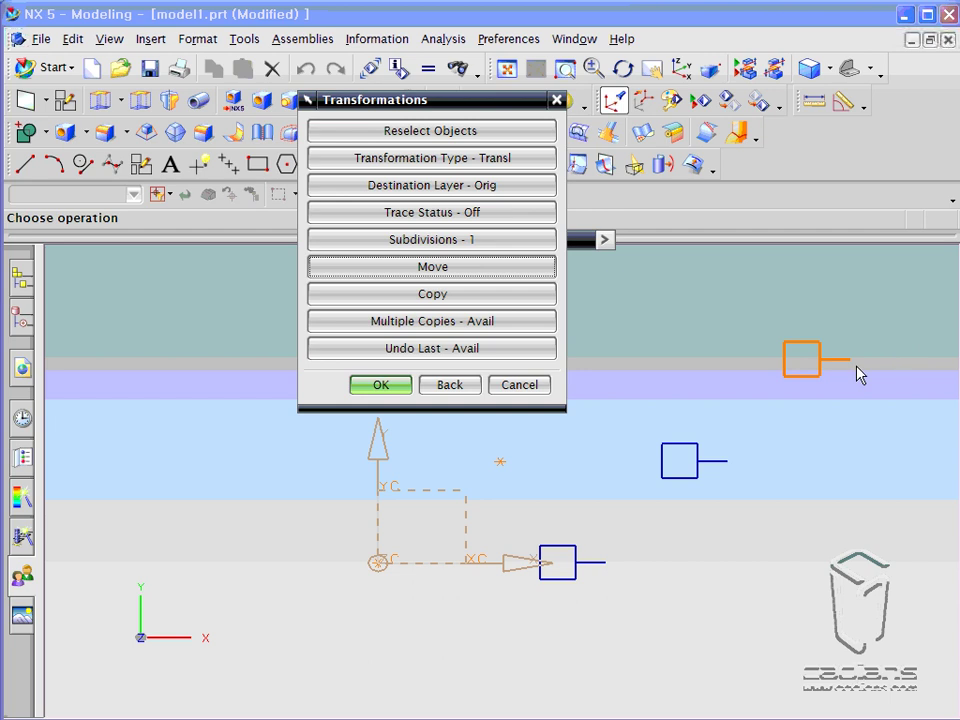
pyautogui.keyDown('shift'); pyautogui.moveTo(664, 377); pyautogui.dragTo(633, 433, button='middle'); pyautogui.keyUp('shift')
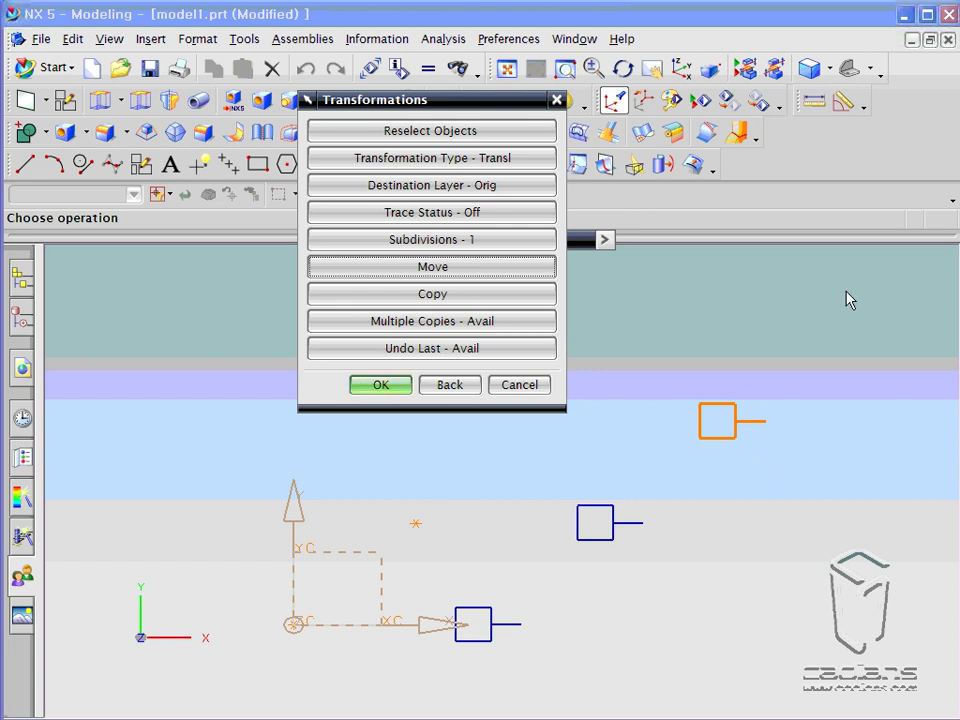
pyautogui.click(543, 387)
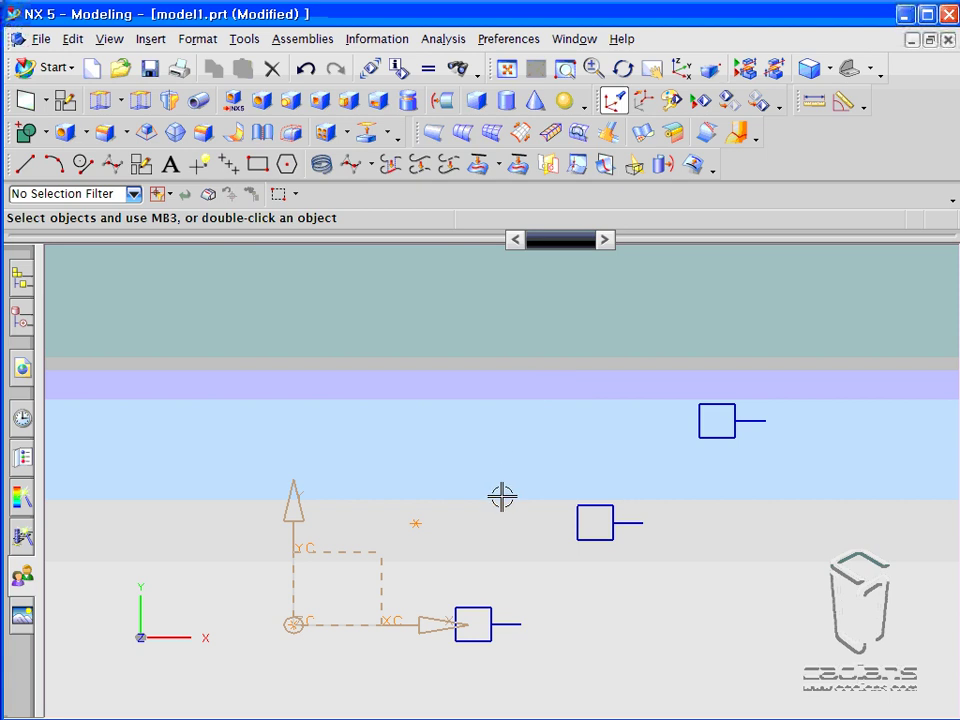
# - Translate the original square and line by a delta of DXC 100 as a copy, and end the transformation
pyautogui.hotkey('ctrl', 't')
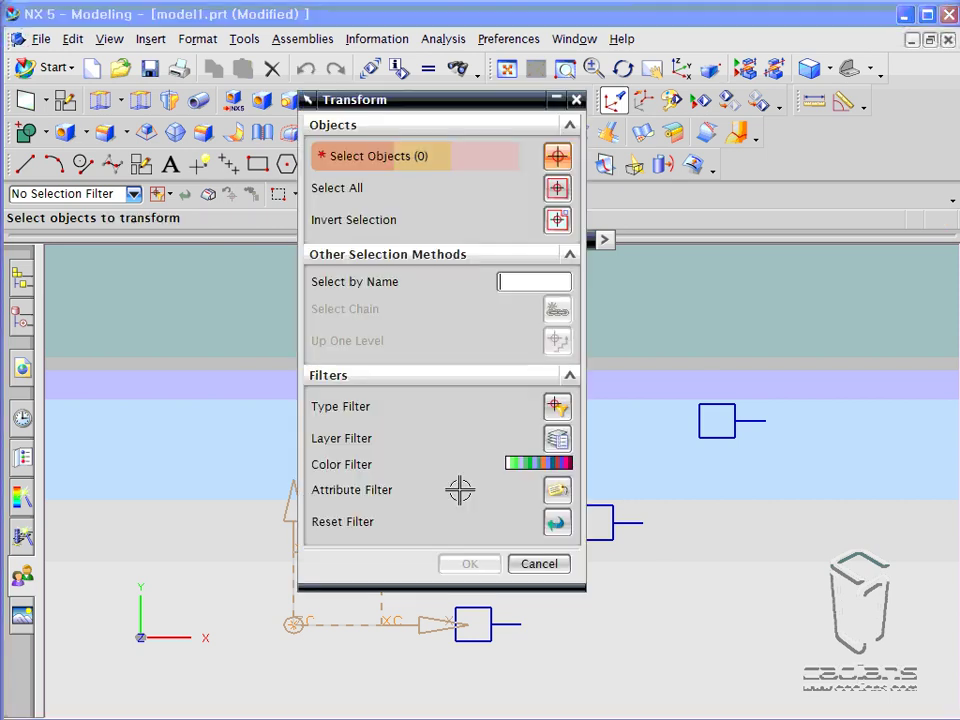
pyautogui.moveTo(531, 656); pyautogui.dragTo(456, 617)
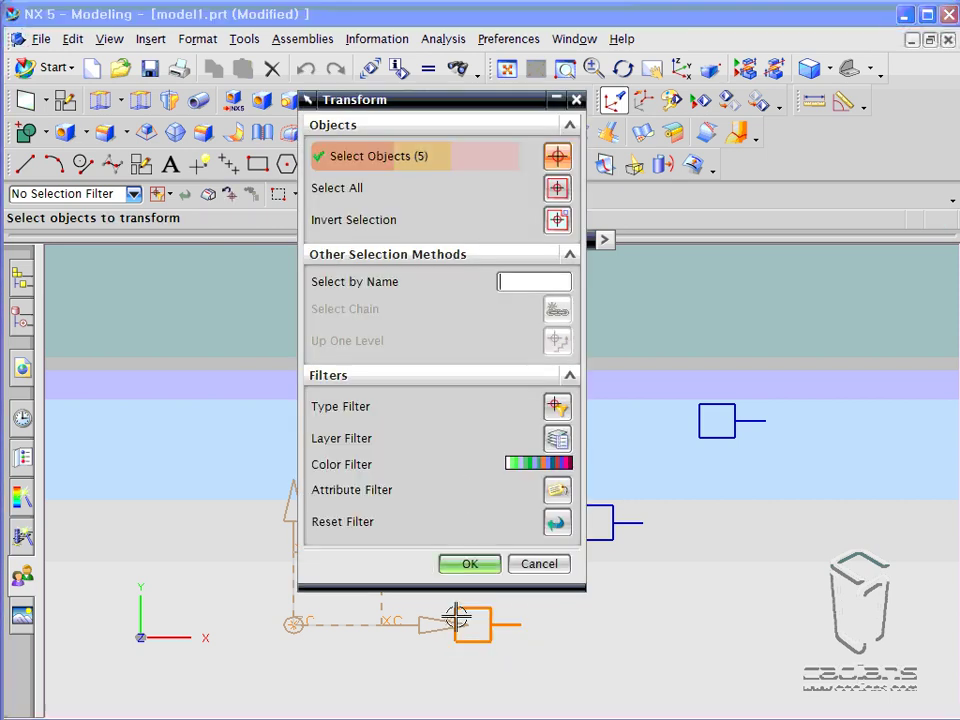
pyautogui.middleClick(535, 675)
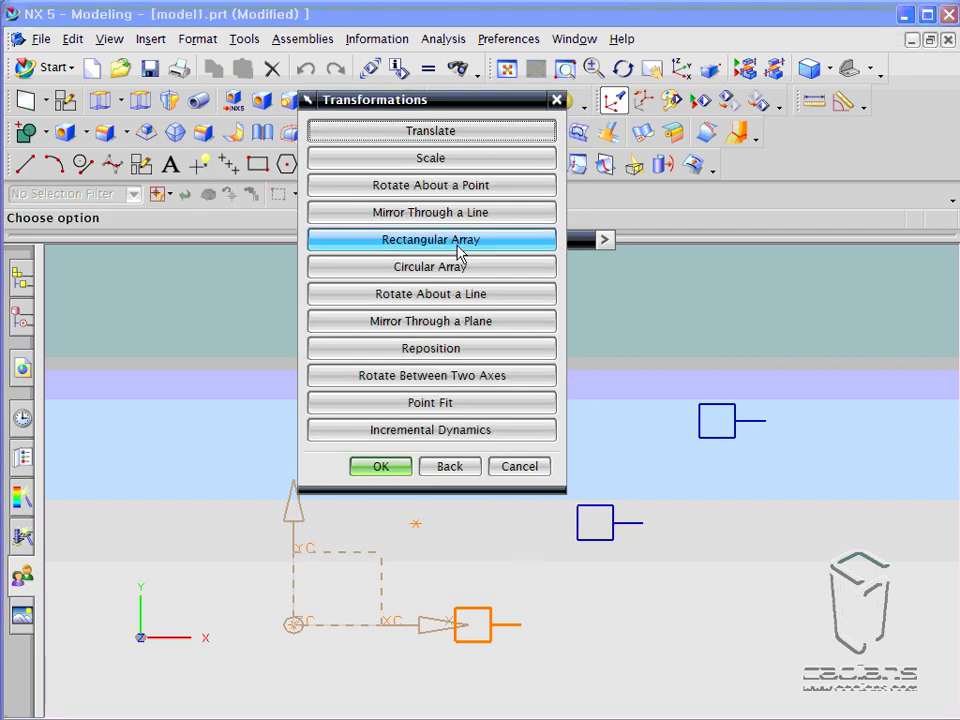
pyautogui.click(455, 133)
pyautogui.click(459, 160)
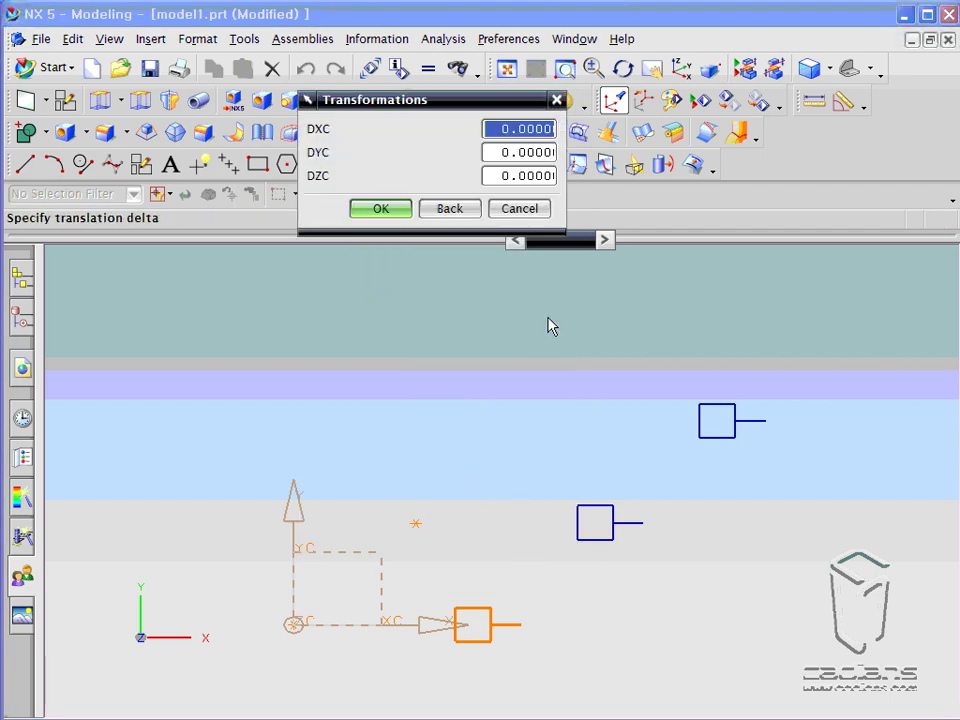
pyautogui.write('100')
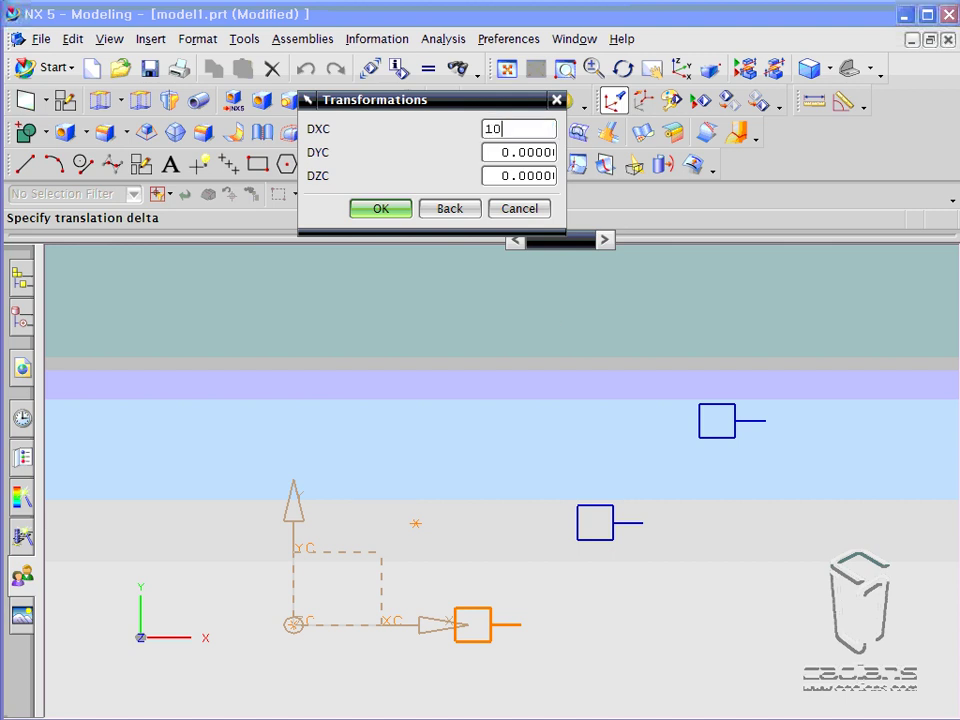
pyautogui.click(393, 212)
pyautogui.click(397, 297)
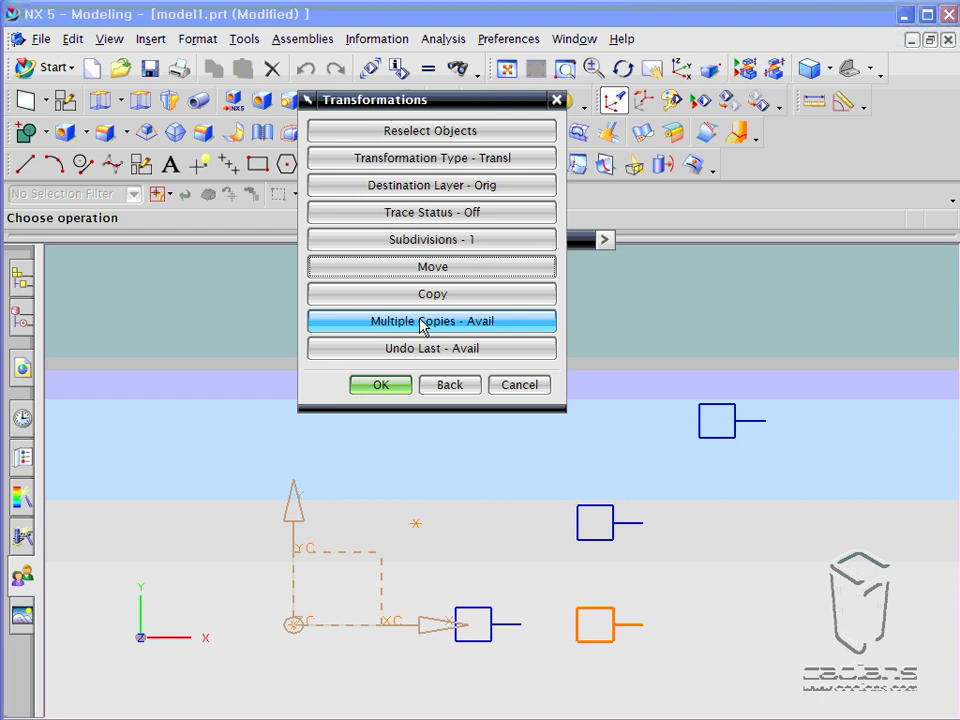
pyautogui.click(524, 386)
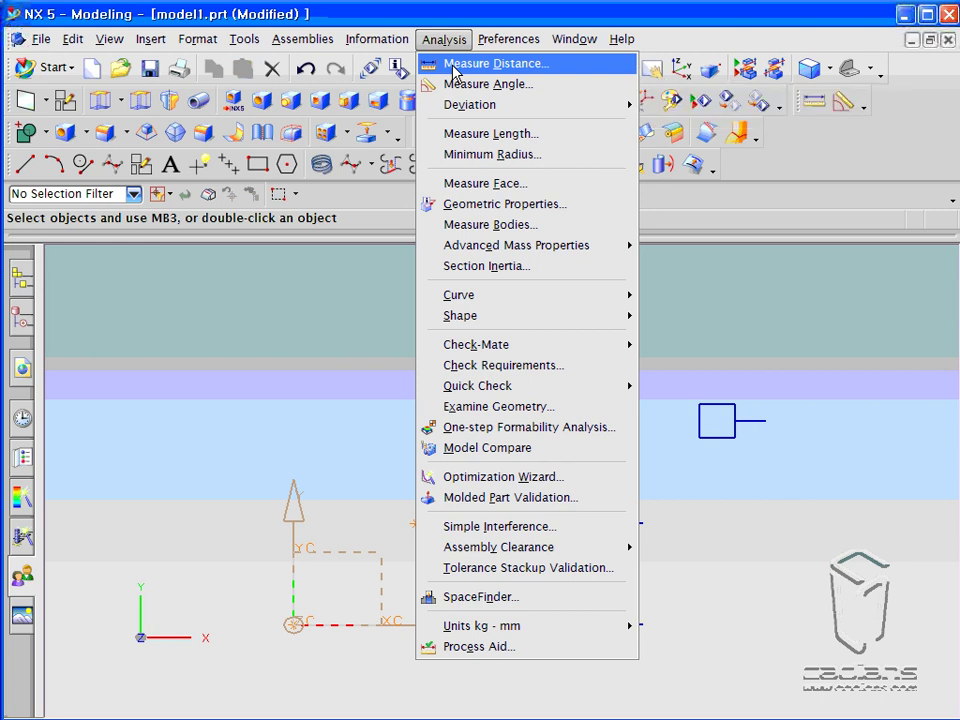
# - Measure the distance between the lower-left corners of the original square and the copy beside it
pyautogui.click(452, 66)
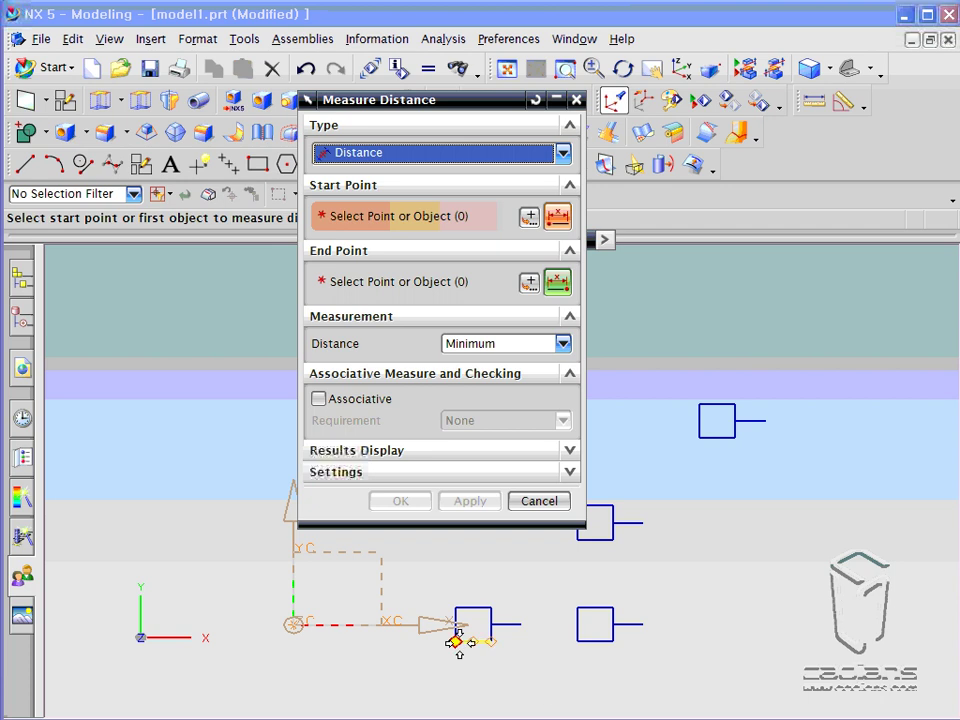
pyautogui.click(452, 642)
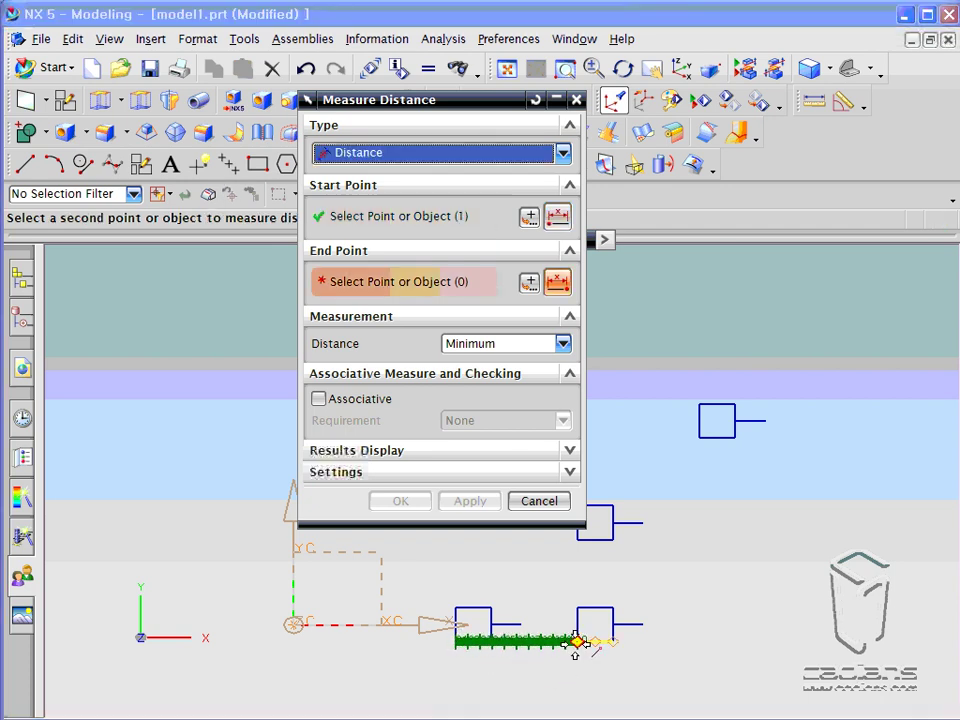
pyautogui.click(578, 646)
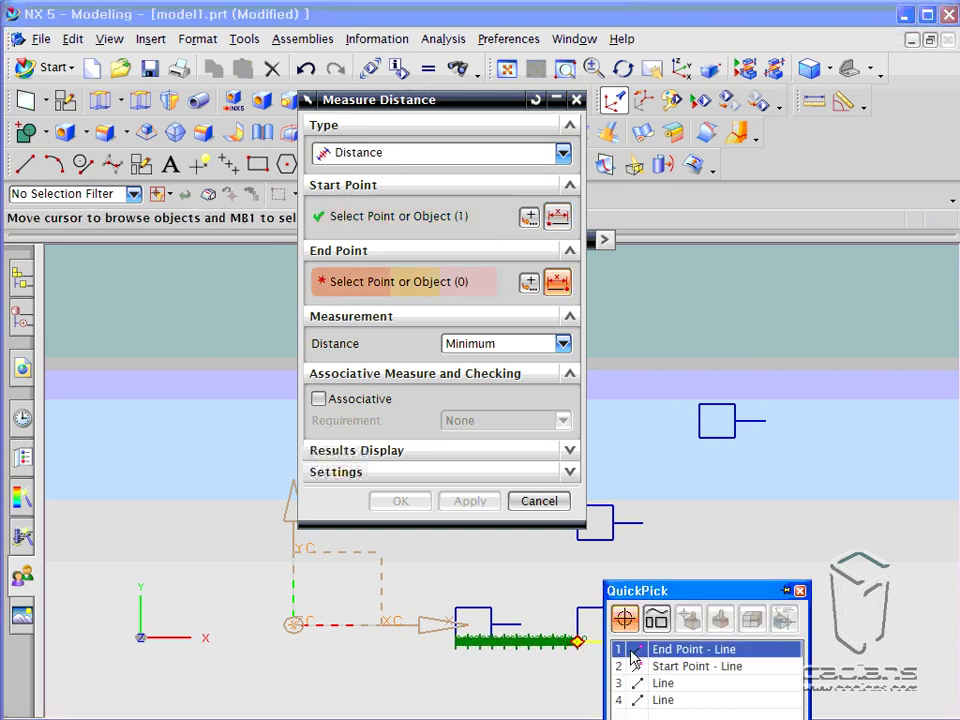
pyautogui.click(620, 647)
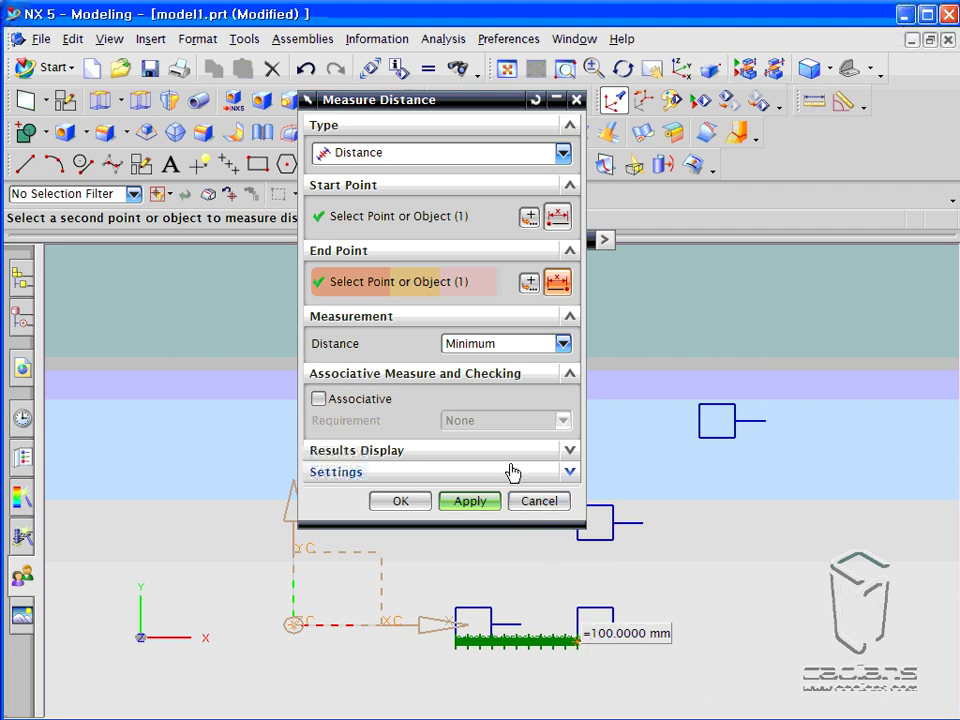
pyautogui.click(538, 501)
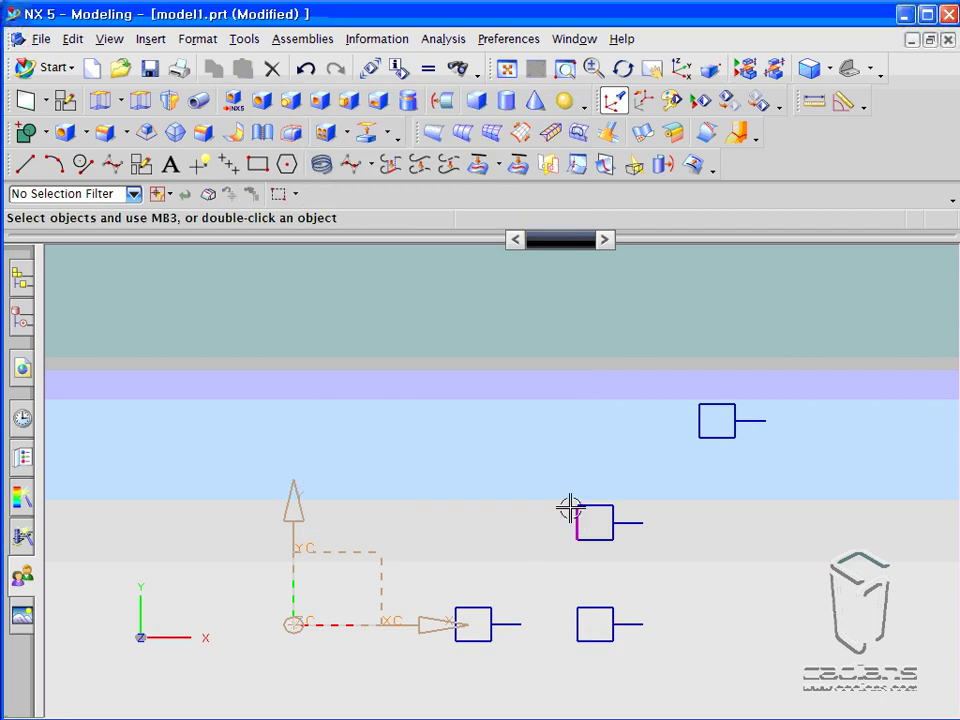
# - Delete the three translated copies, keeping only the original square and line, and fit the view
pyautogui.moveTo(542, 358); pyautogui.dragTo(790, 656)
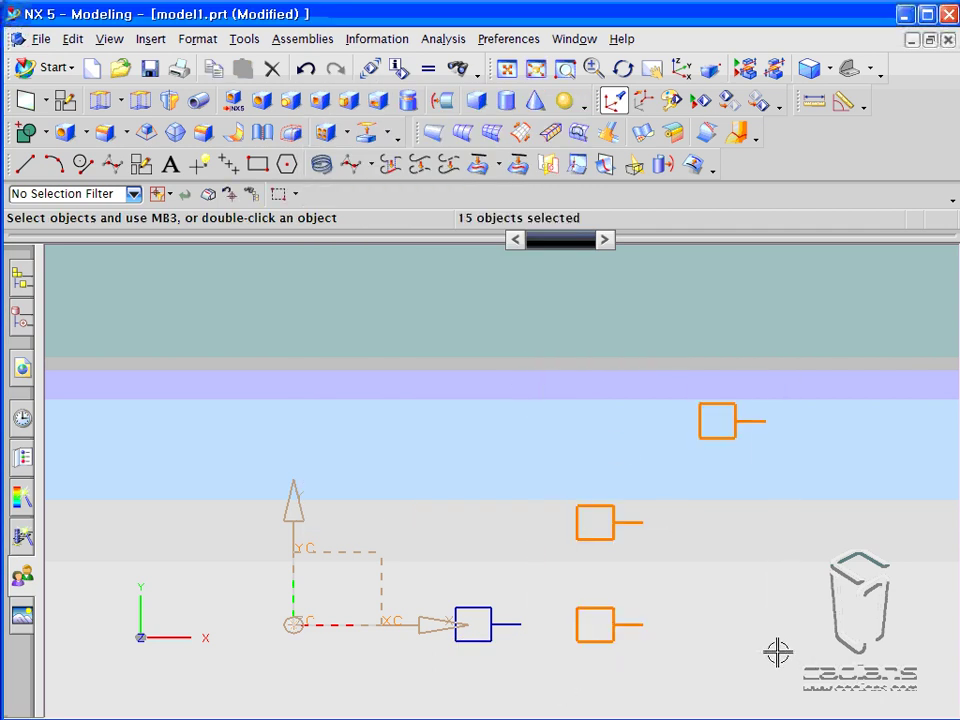
pyautogui.press('Delete')
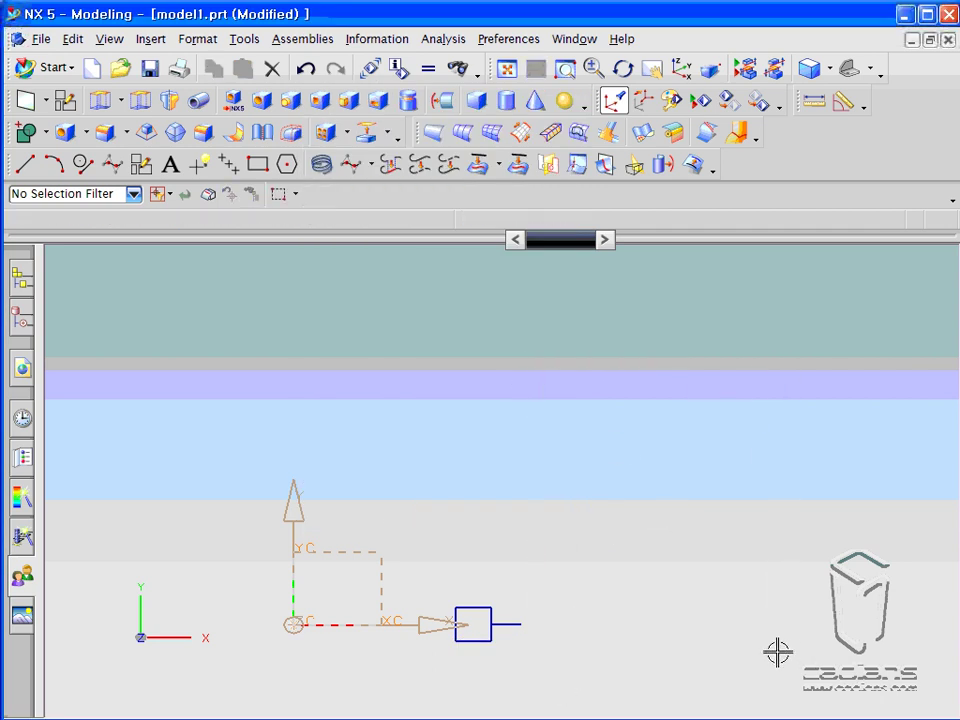
pyautogui.click(509, 69)
pyautogui.scroll(-2, 519, 403)
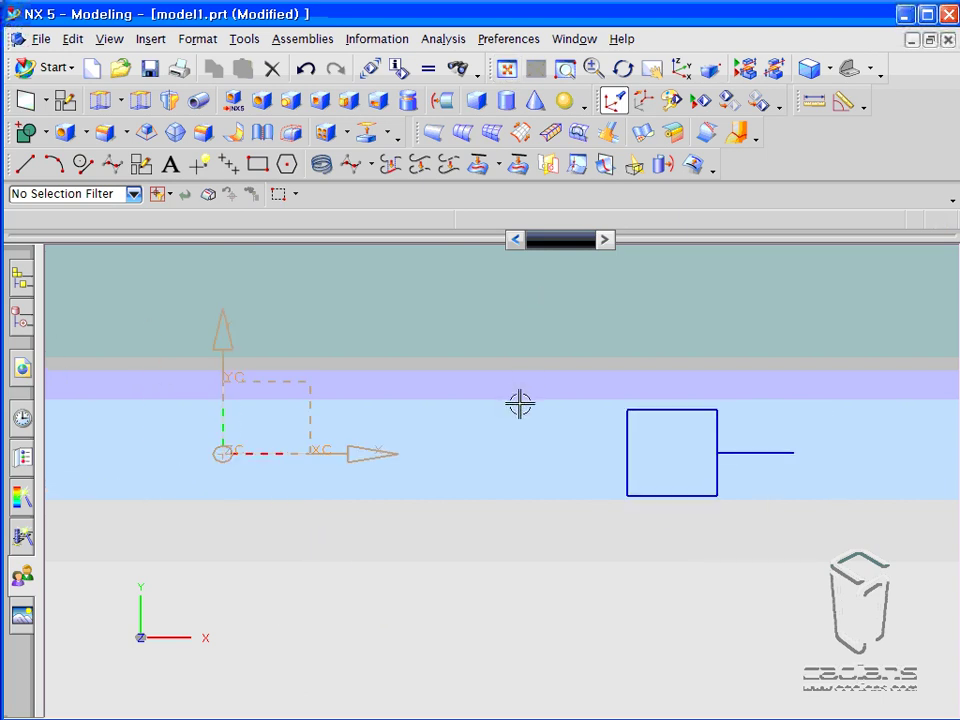
# - Start a Scale transformation of the square and line, using the square's lower-left corner as the invariant point
pyautogui.hotkey('ctrl', 't')
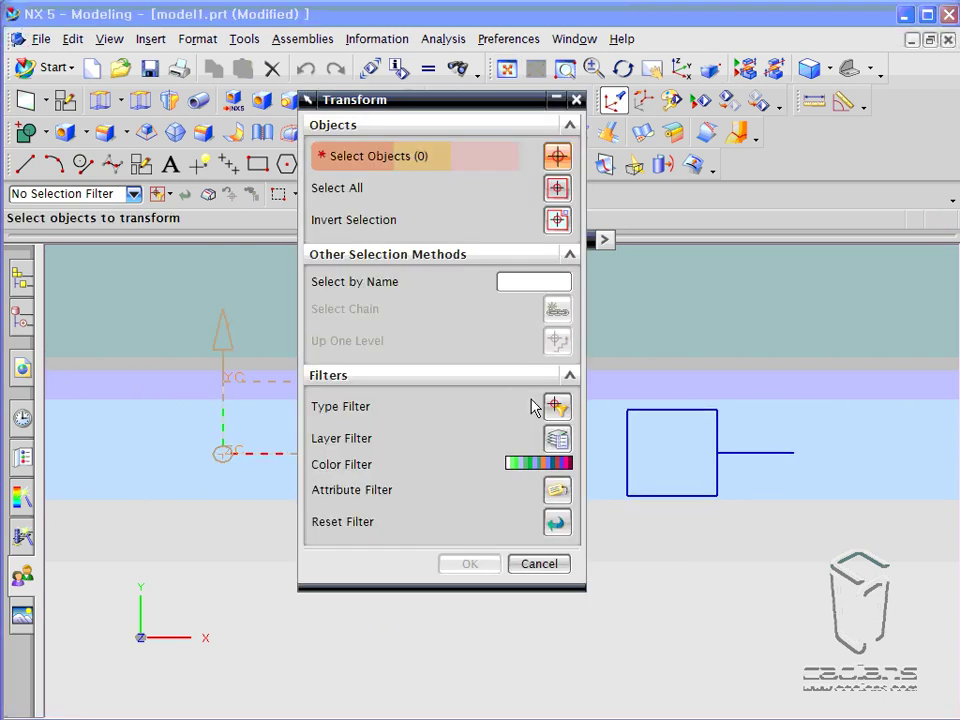
pyautogui.moveTo(610, 385); pyautogui.dragTo(838, 540)
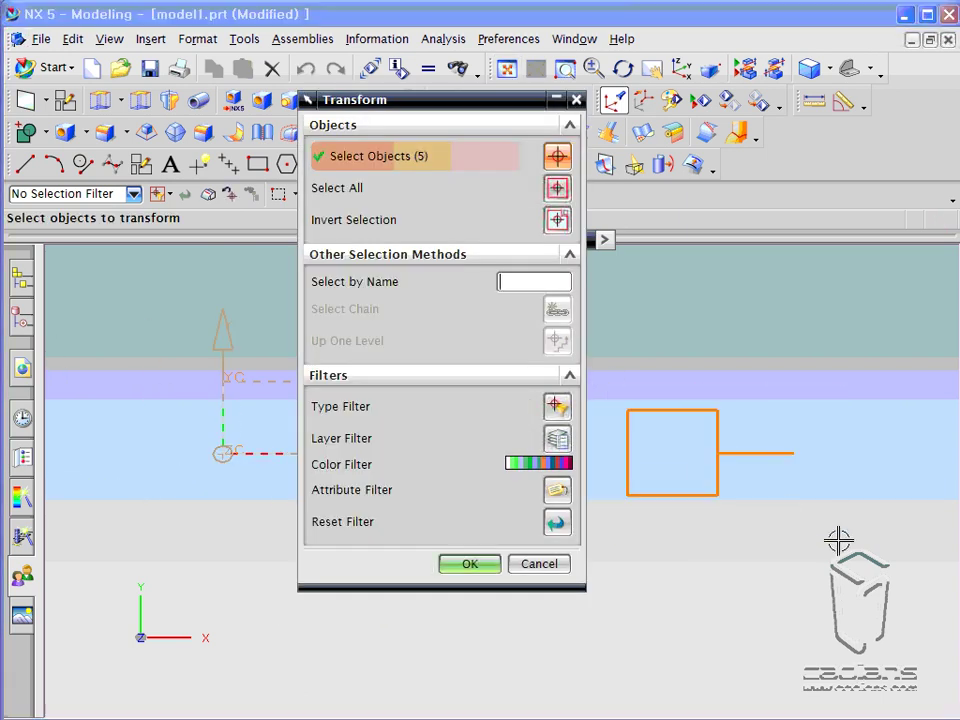
pyautogui.click(469, 564)
pyautogui.moveTo(392, 96); pyautogui.dragTo(118, 232)
pyautogui.click(166, 292)
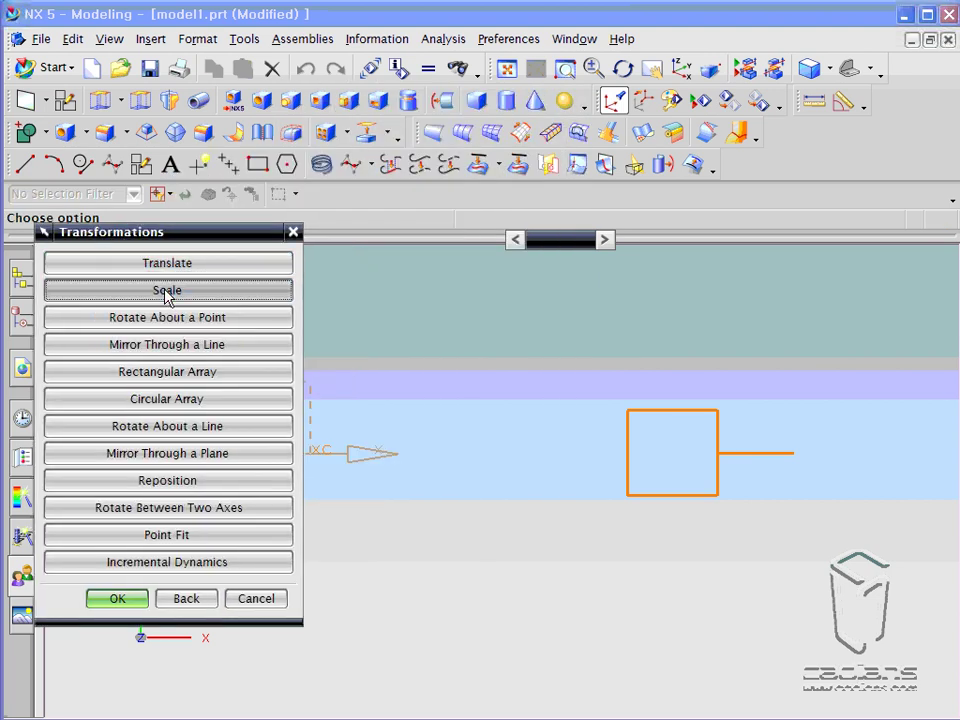
pyautogui.scroll(-3, 518, 535)
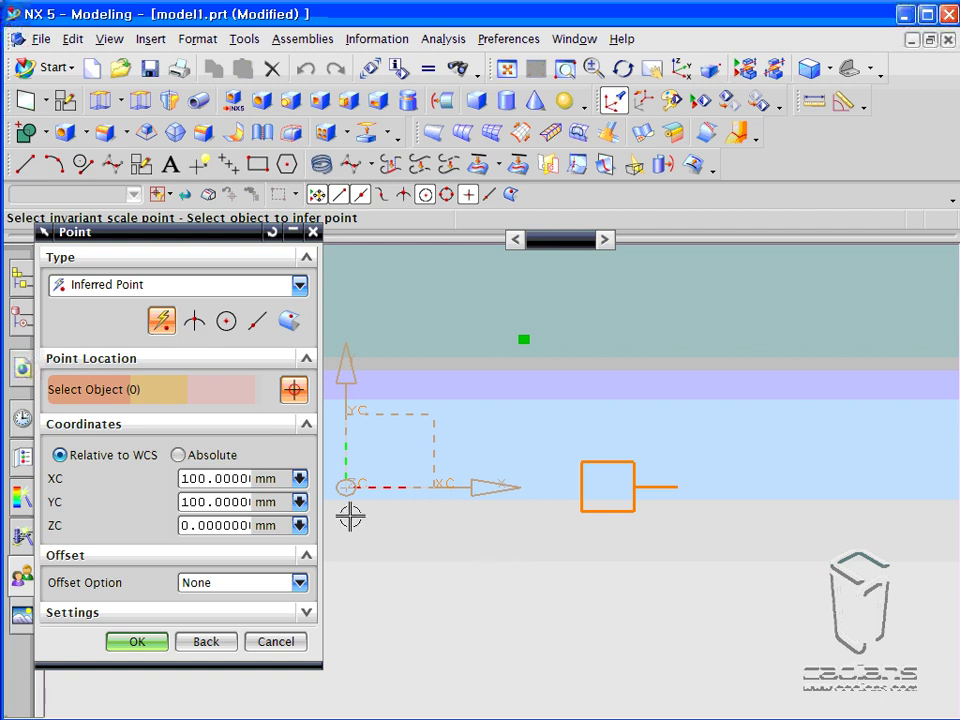
pyautogui.moveTo(155, 236); pyautogui.dragTo(165, 261)
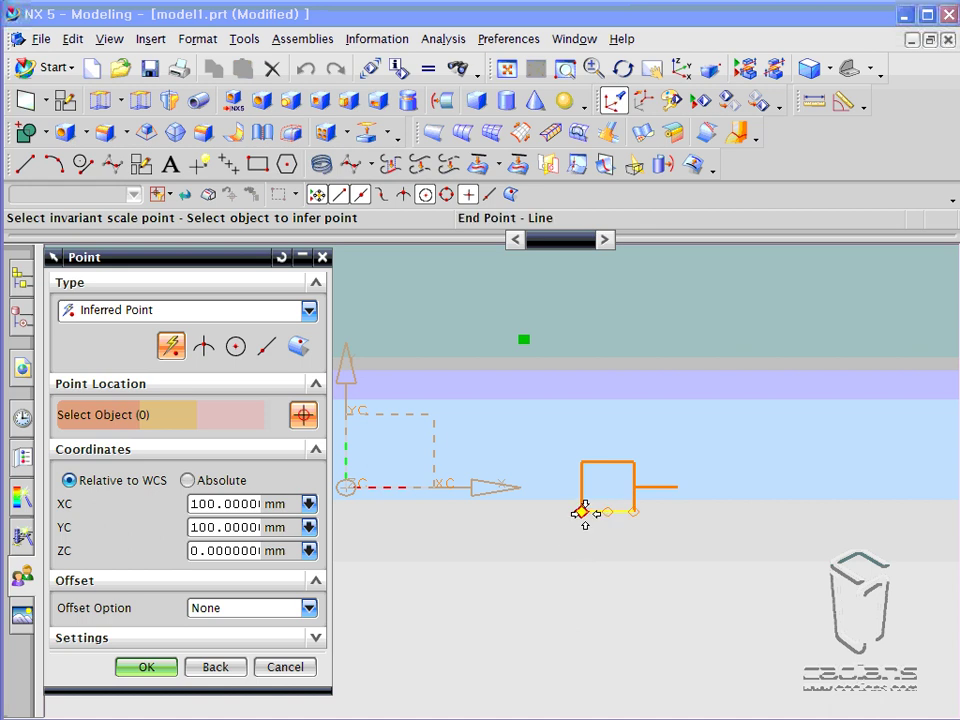
pyautogui.click(584, 512)
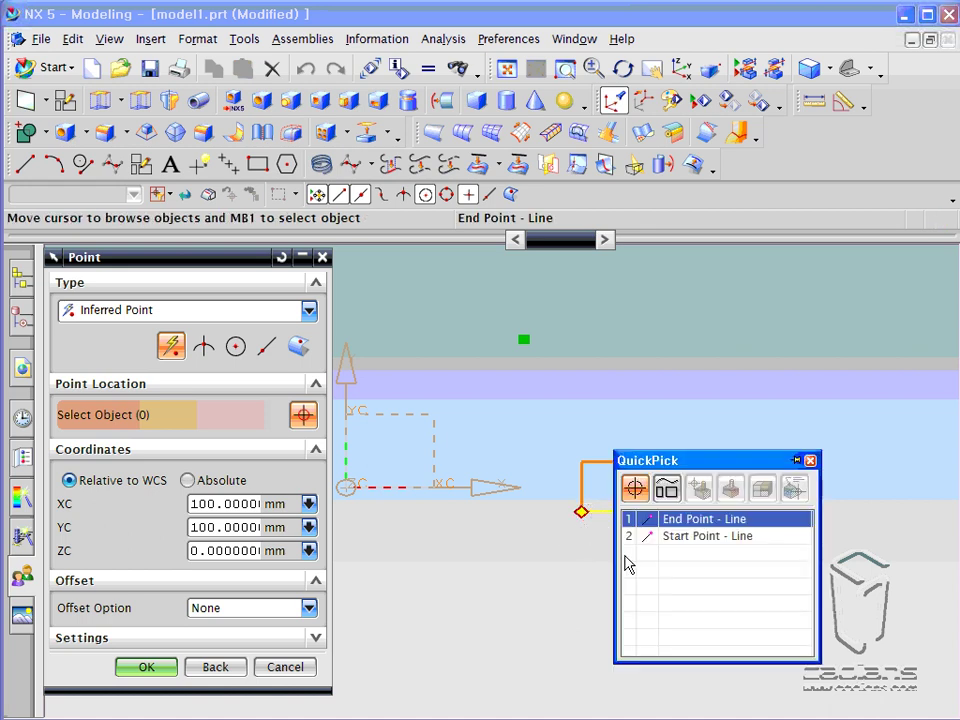
pyautogui.click(640, 530)
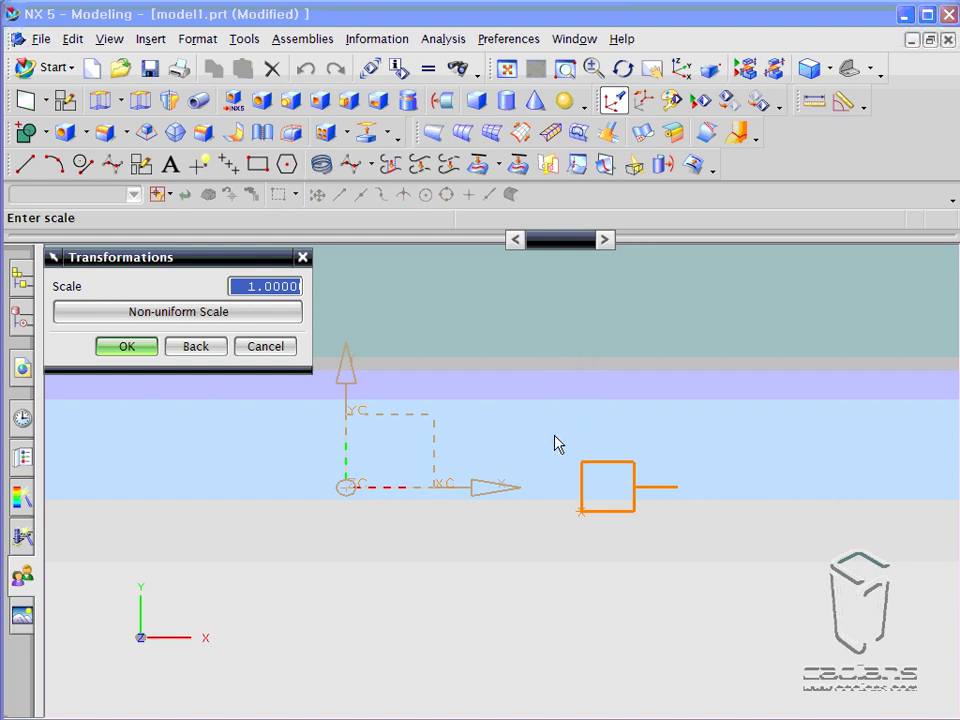
# - Create a copy of the profile with a scale of 2, and undo it after ending the transformation
pyautogui.write('2')
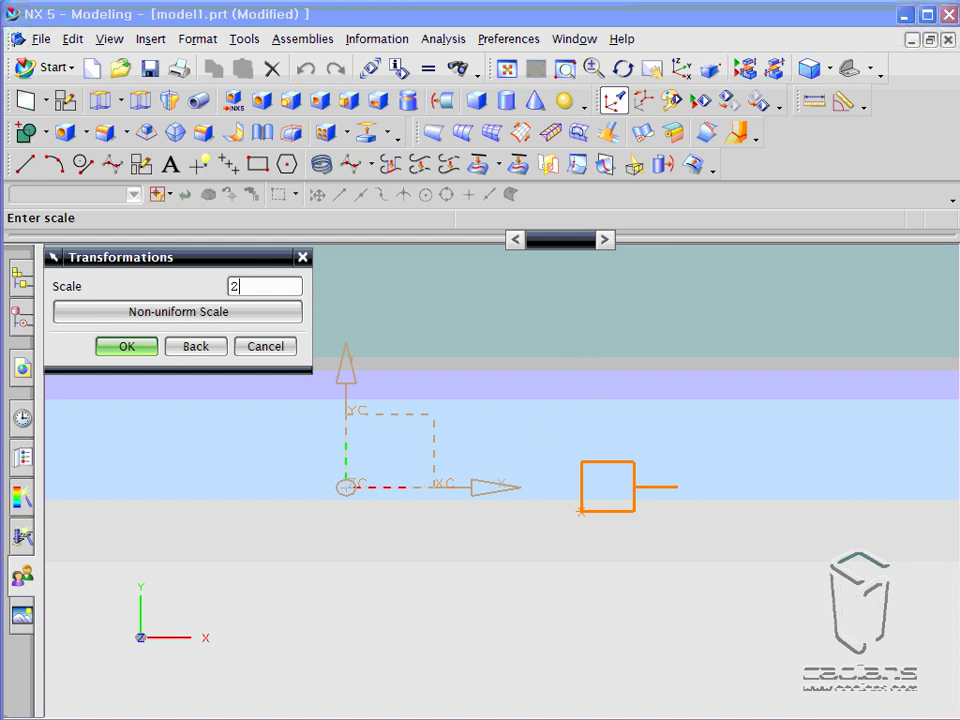
pyautogui.click(125, 348)
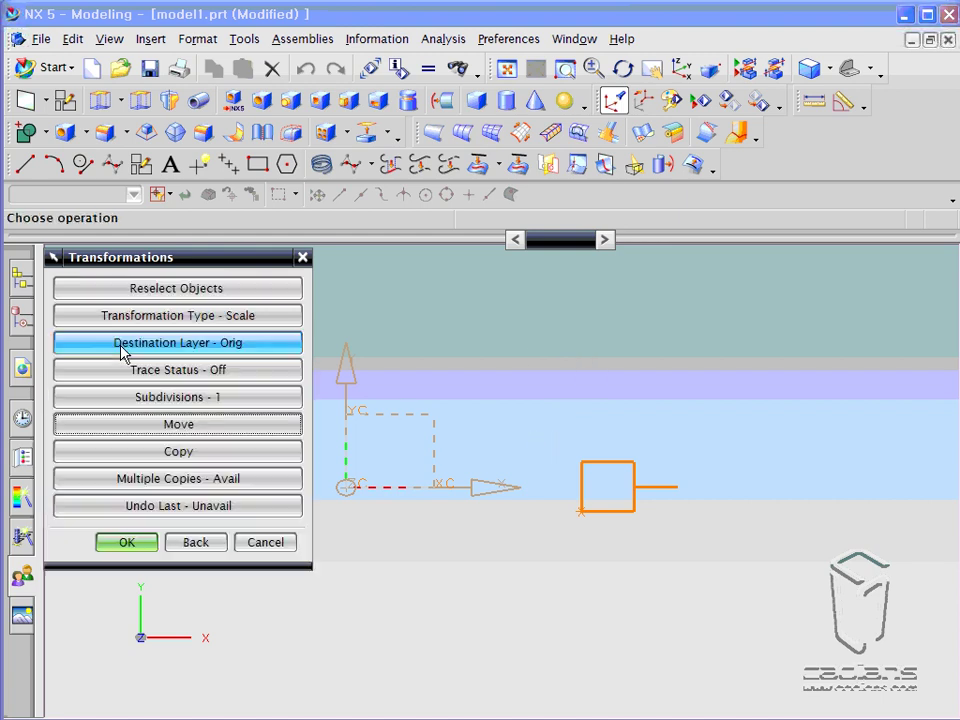
pyautogui.click(128, 455)
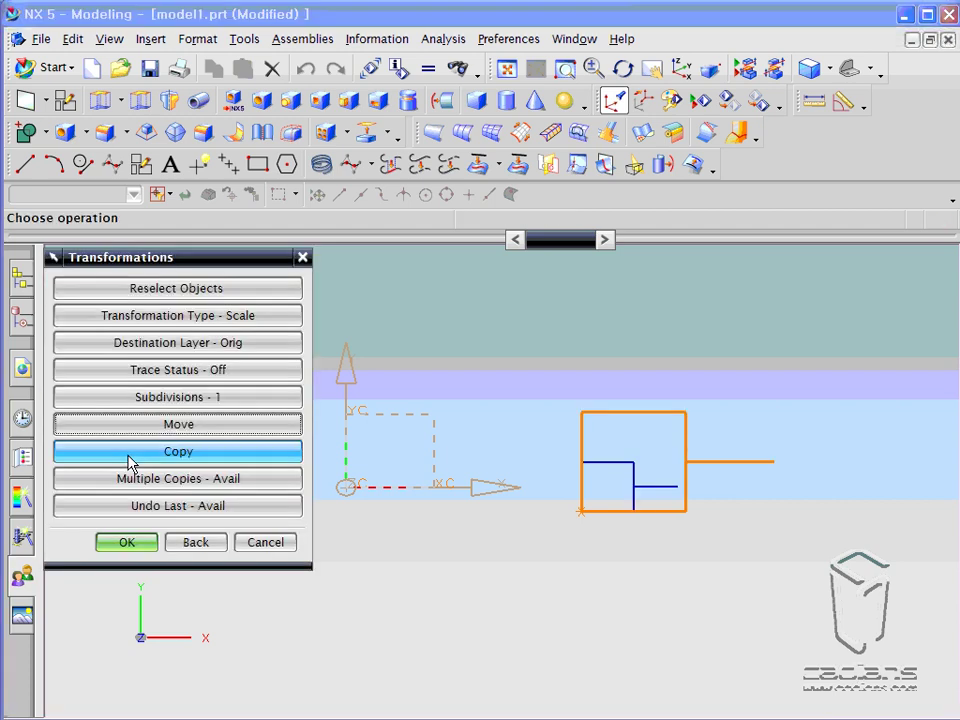
pyautogui.click(270, 545)
pyautogui.scroll(2, 600, 523)
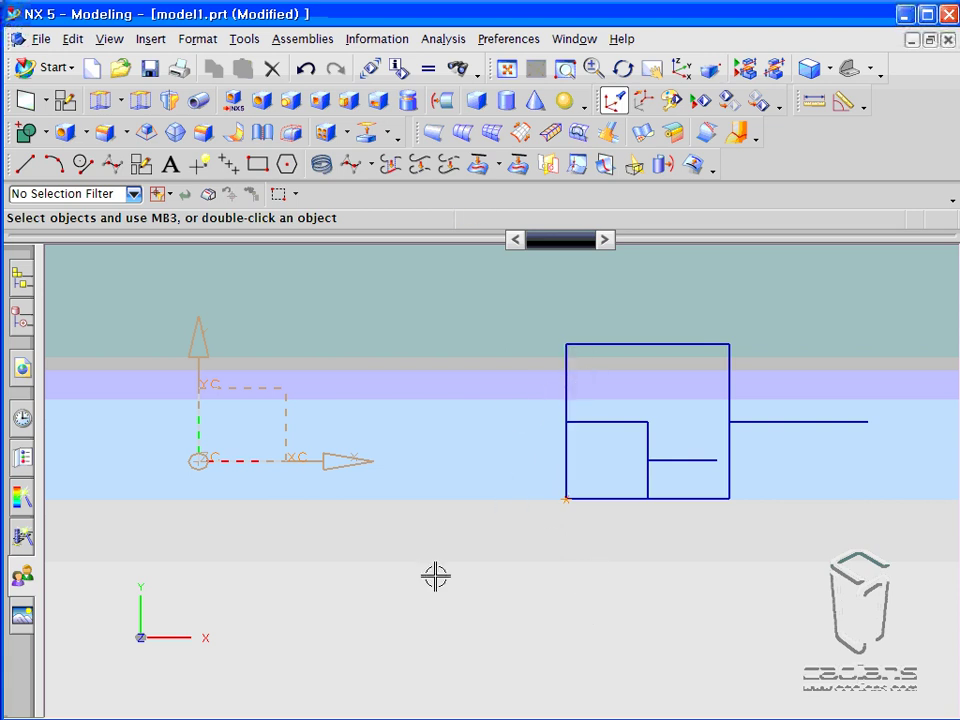
pyautogui.click(306, 67)
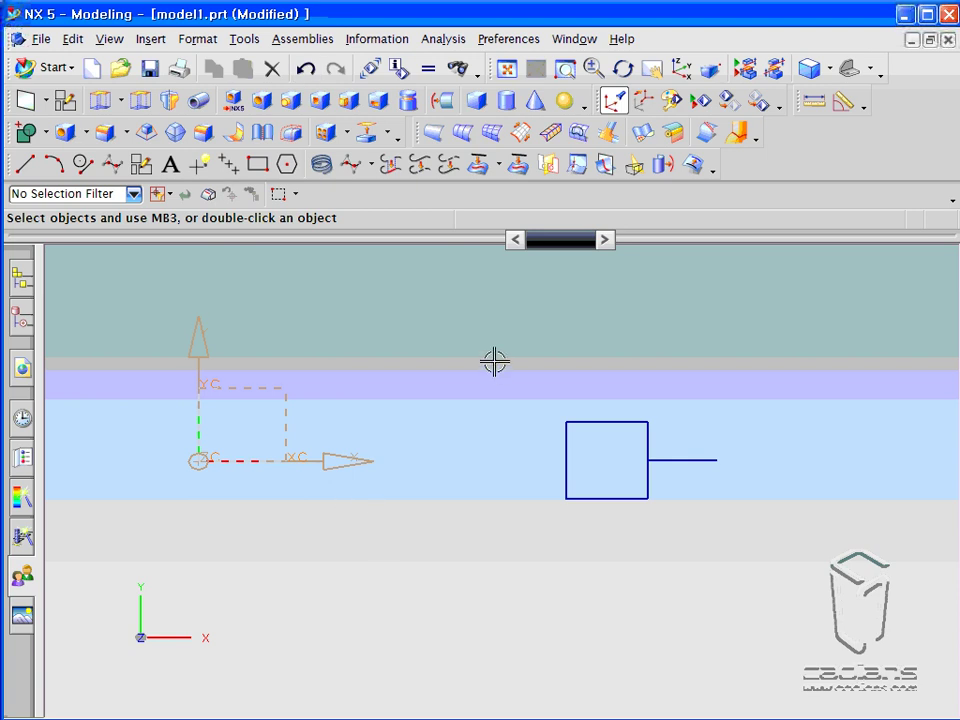
# - Start a Rotate About a Point transformation of the square and line, using the WCS origin (0, 0, 0) as the rotation center
pyautogui.hotkey('ctrl', 't')
pyautogui.moveTo(512, 349); pyautogui.dragTo(745, 540)
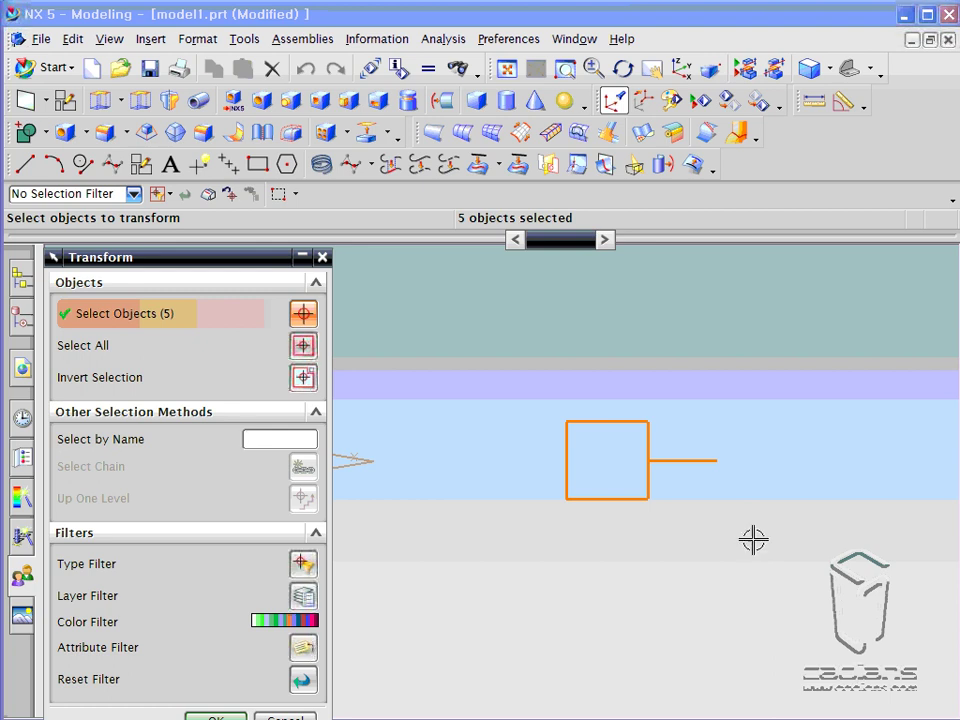
pyautogui.moveTo(265, 260); pyautogui.dragTo(270, 145)
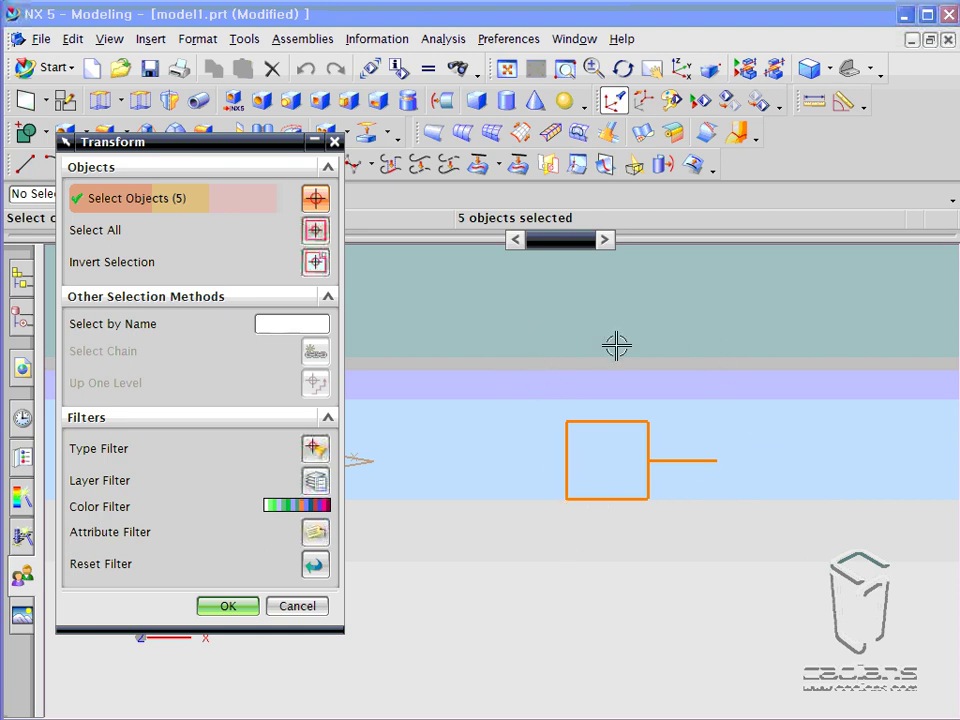
pyautogui.click(215, 607)
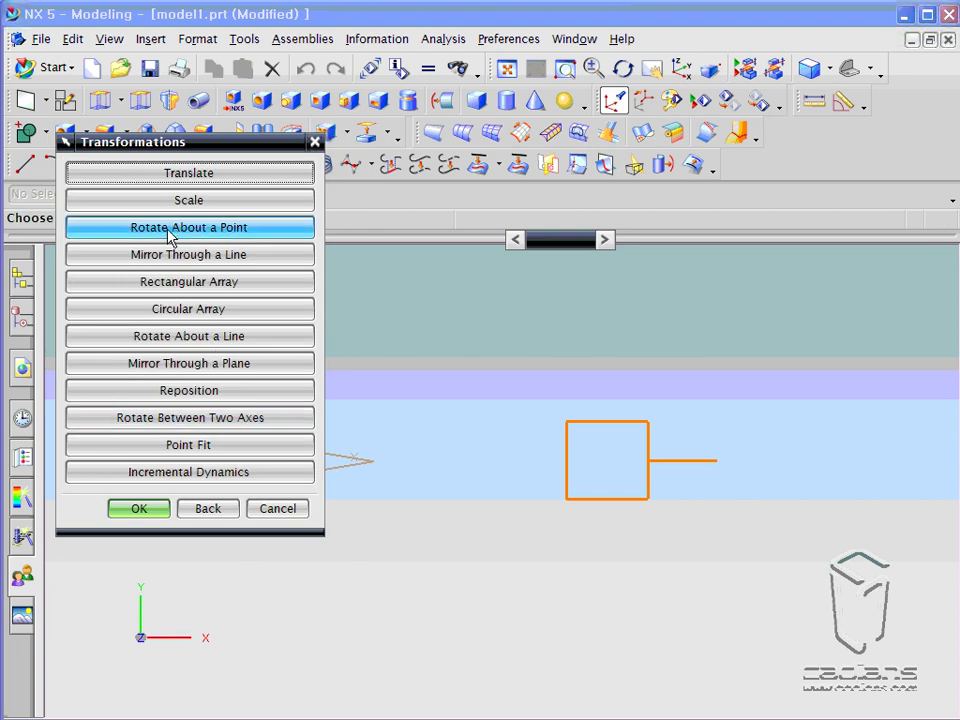
pyautogui.scroll(-3, 474, 491)
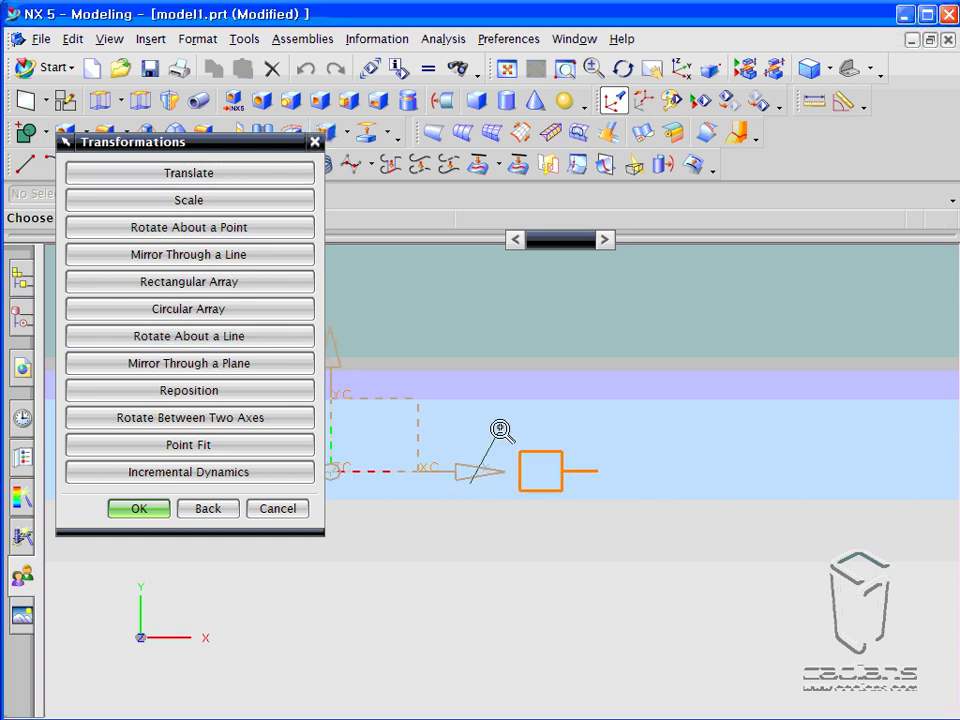
pyautogui.keyDown('shift'); pyautogui.moveTo(391, 460); pyautogui.dragTo(576, 547, button='middle'); pyautogui.keyUp('shift')
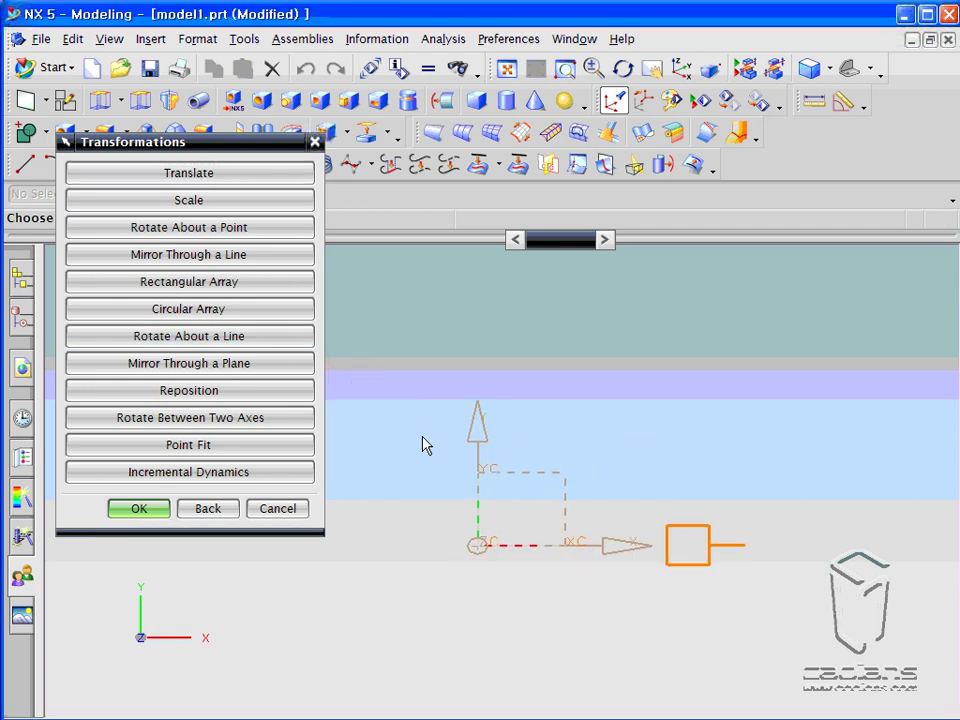
pyautogui.click(240, 228)
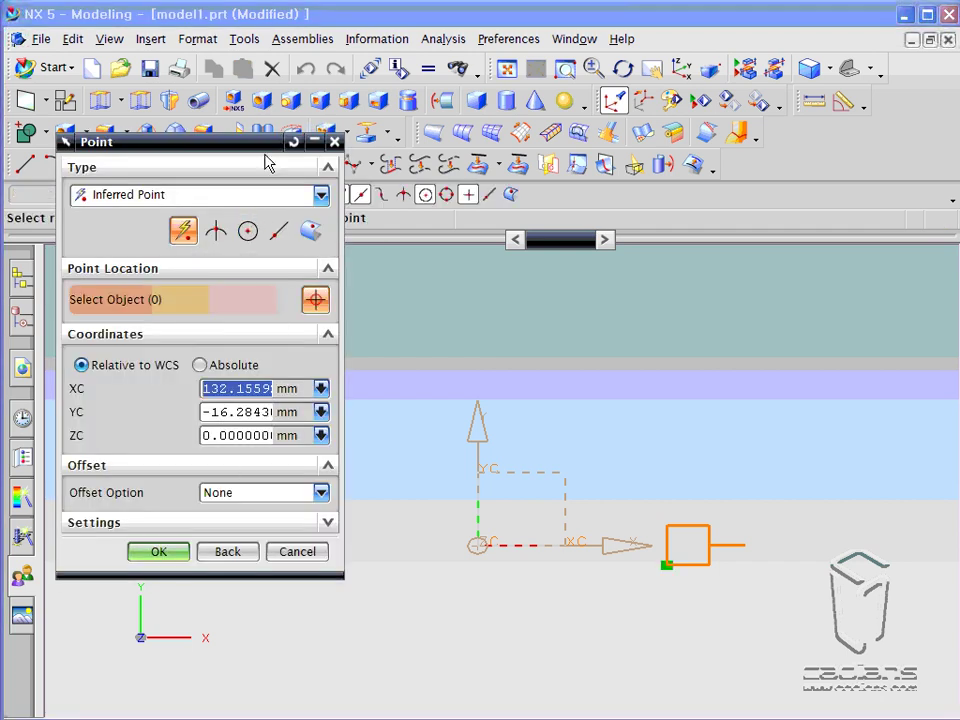
pyautogui.click(294, 142)
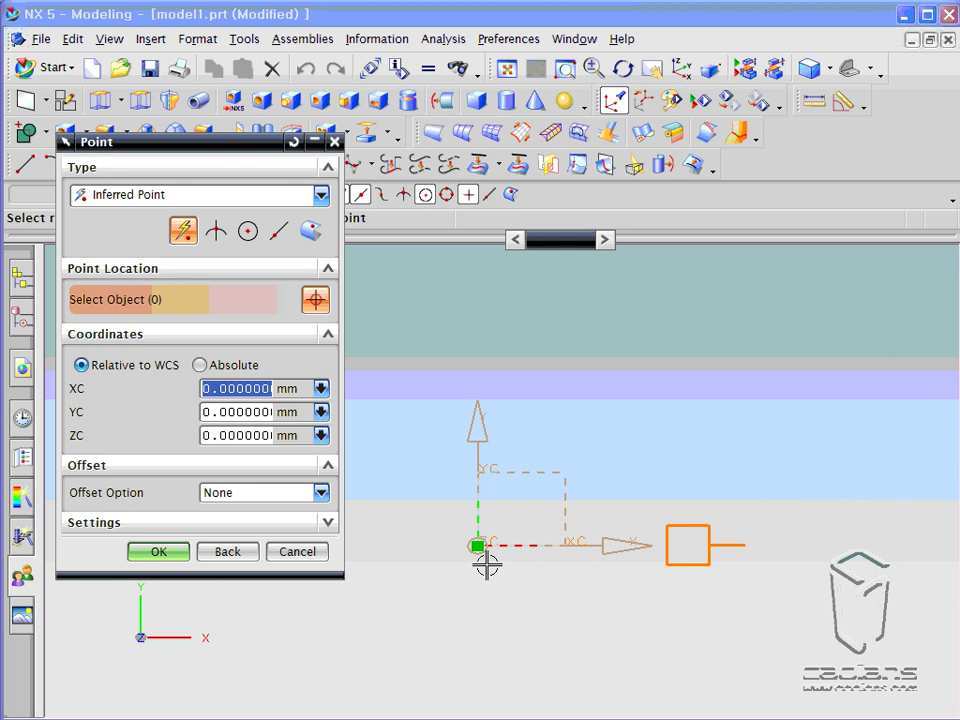
pyautogui.click(180, 551)
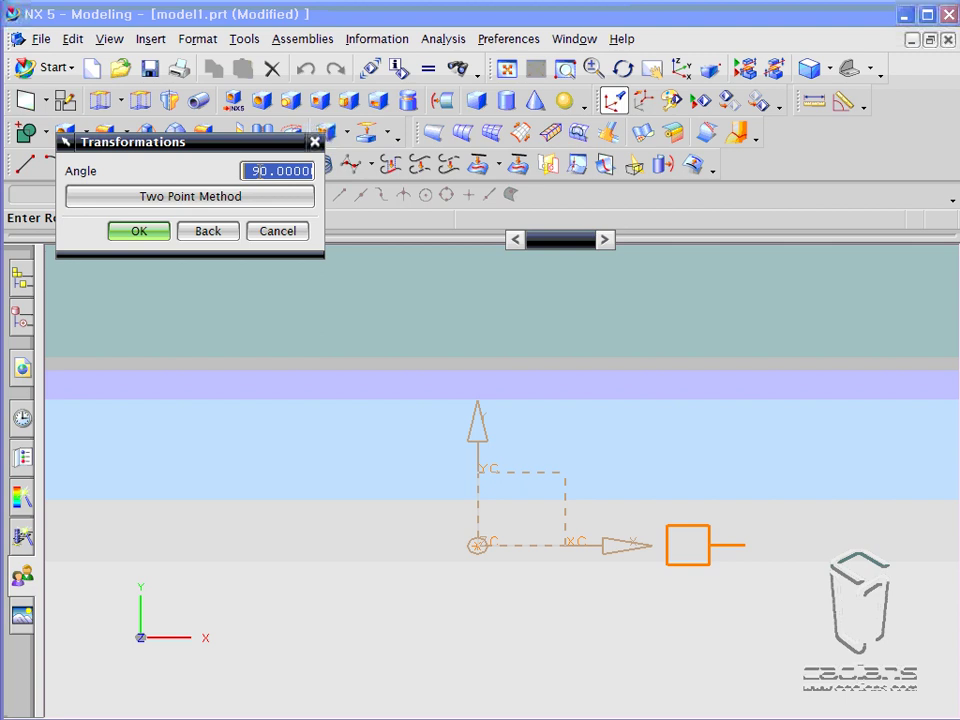
# - Set the rotation angle to 360/10 and create six successive rotated copies of the square and line about the WCS origin
pyautogui.write('360/10')
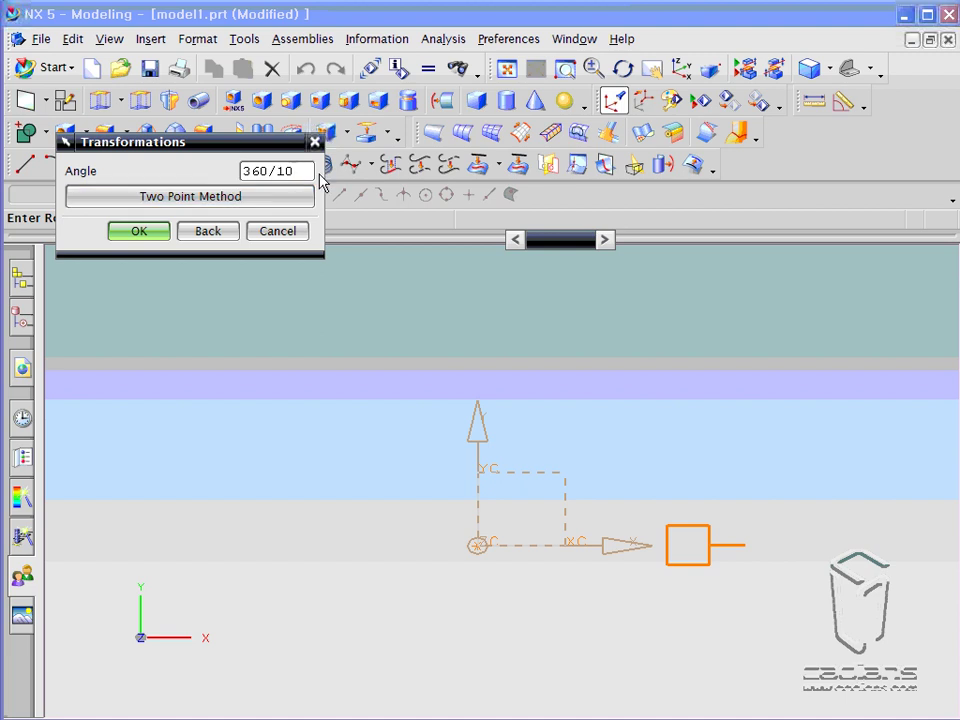
pyautogui.click(147, 238)
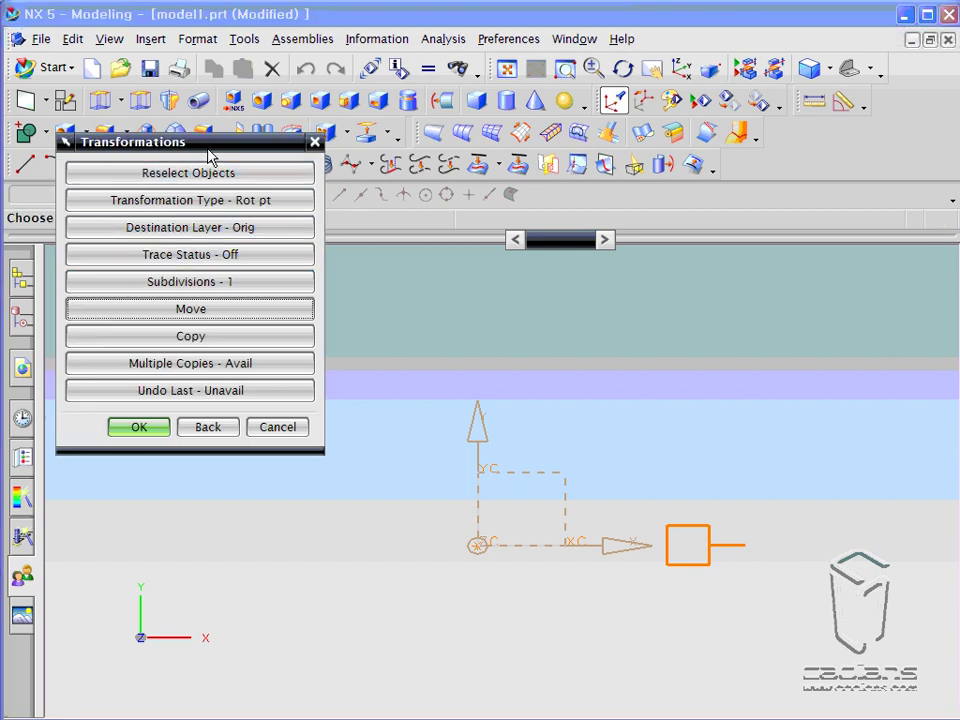
pyautogui.moveTo(211, 147); pyautogui.dragTo(200, 212)
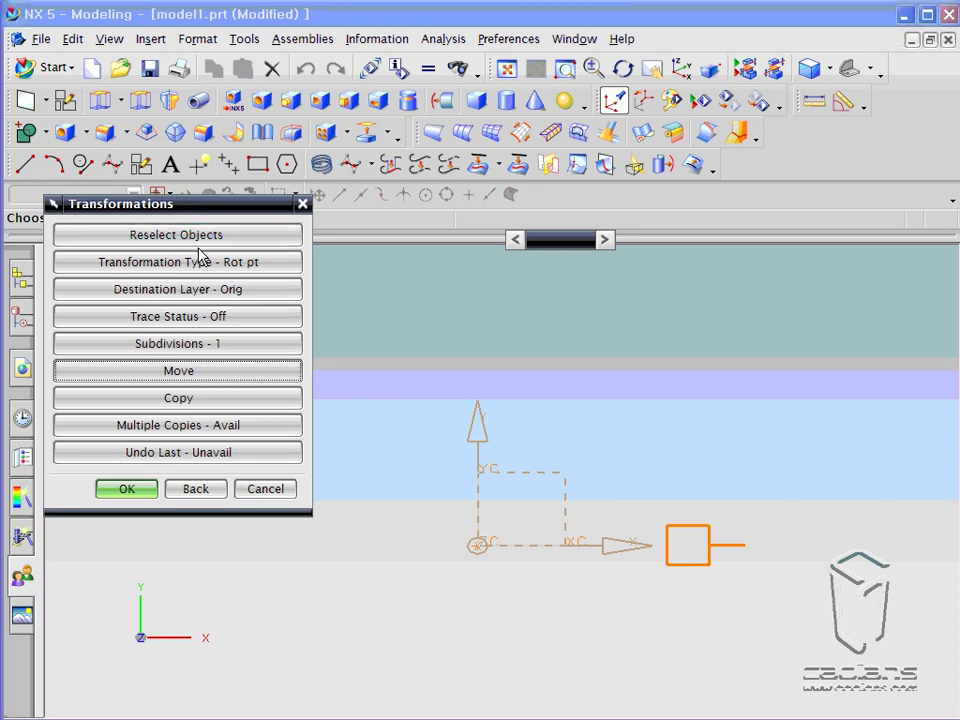
pyautogui.click(176, 398)
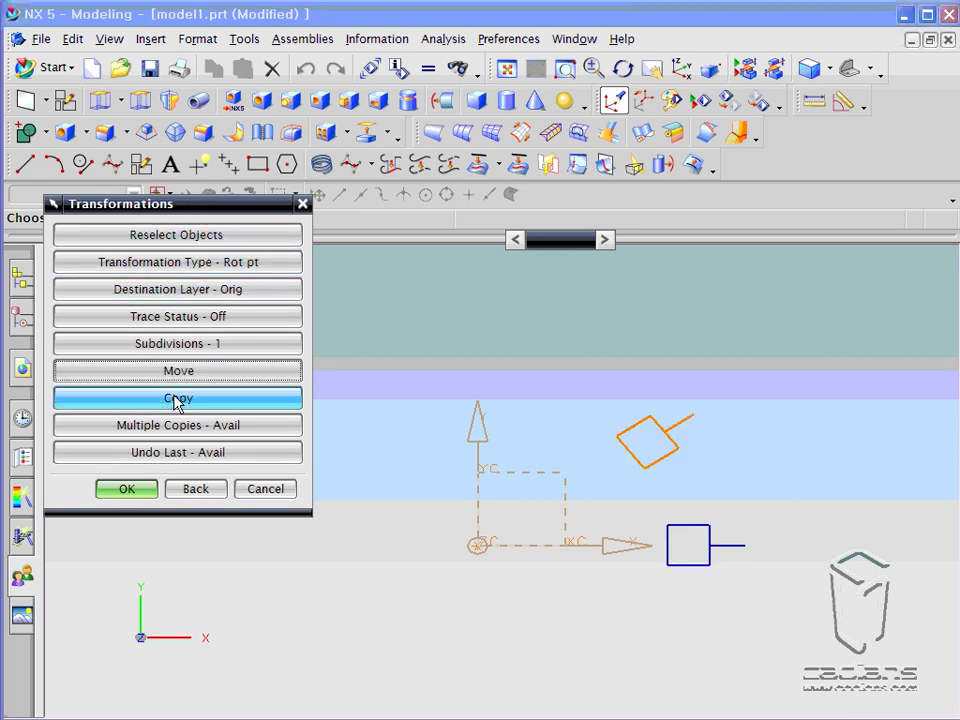
pyautogui.click(176, 398)
pyautogui.click(176, 398)
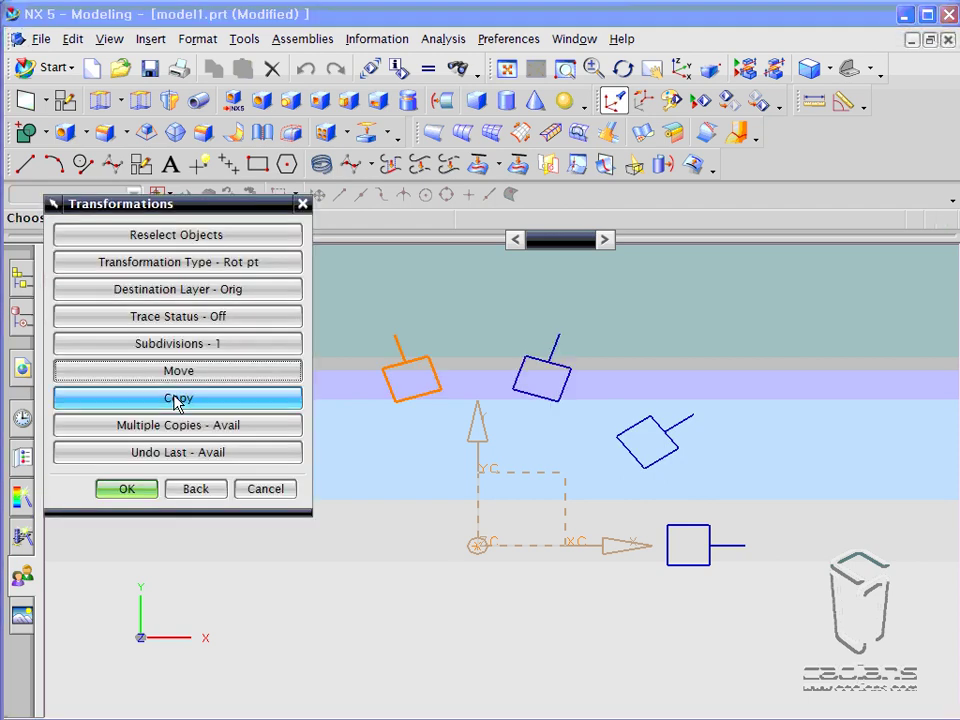
pyautogui.click(176, 398)
pyautogui.click(176, 398)
pyautogui.click(176, 398)
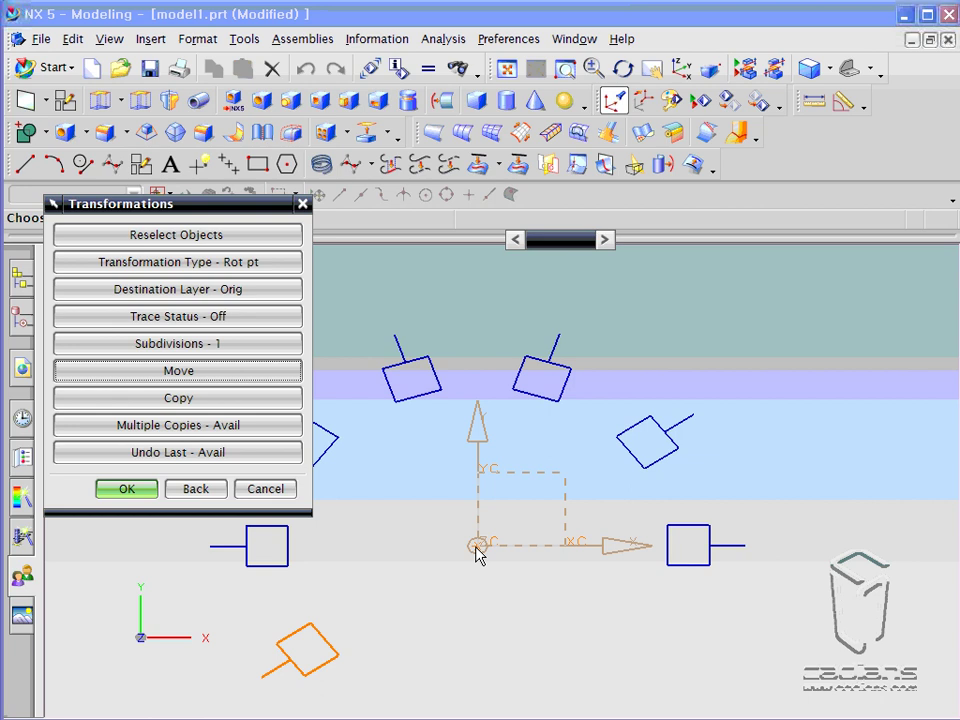
# - Undo the last rotated copy and end the transformation
pyautogui.moveTo(182, 207); pyautogui.dragTo(182, 98)
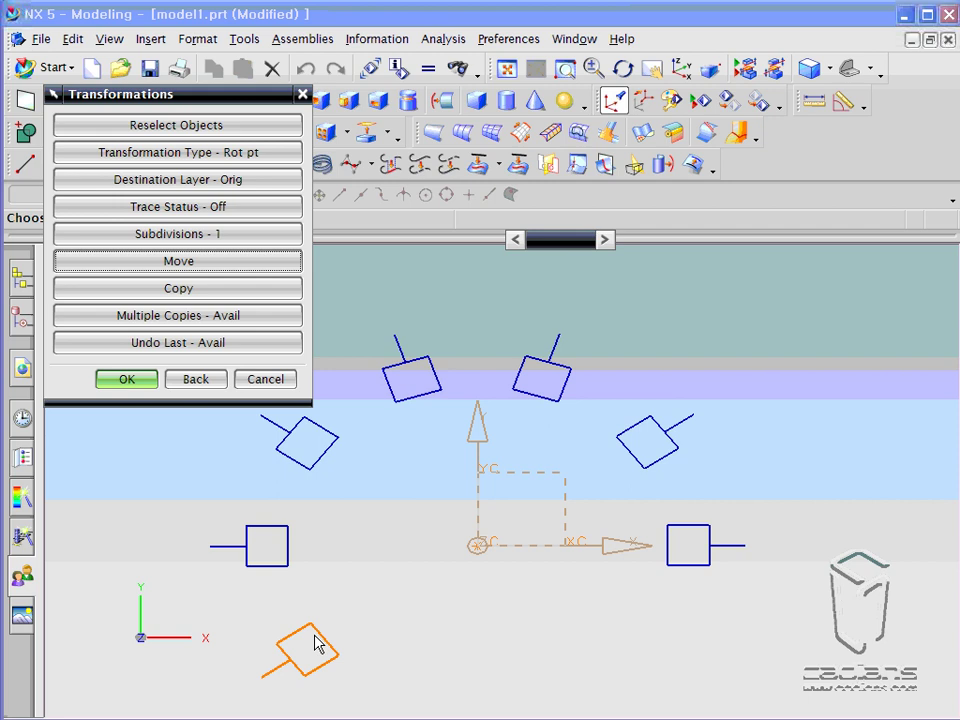
pyautogui.click(168, 344)
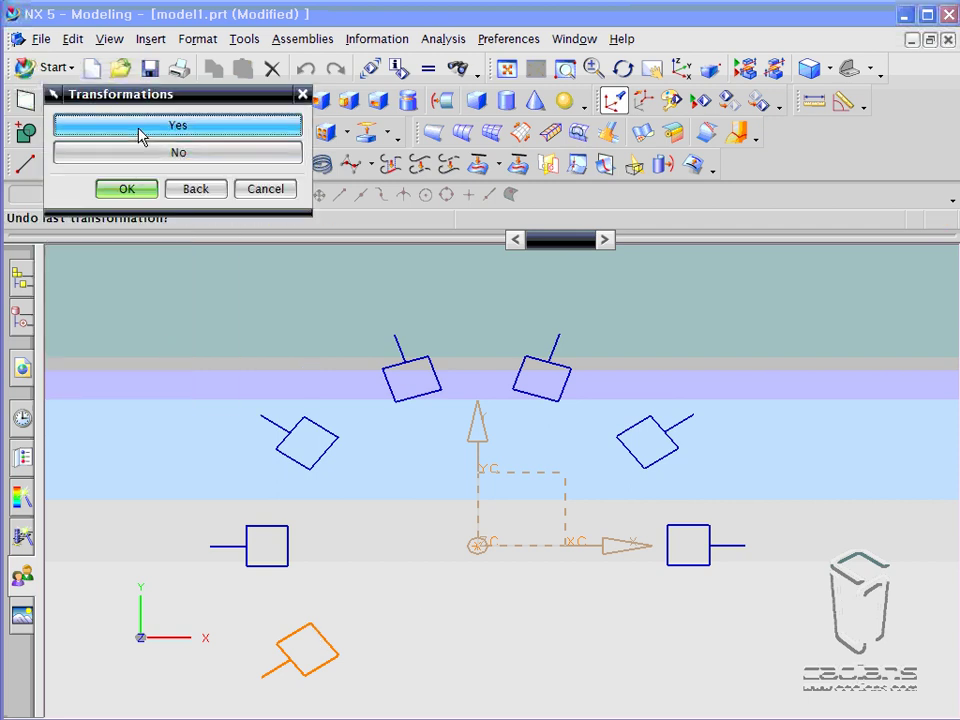
pyautogui.click(140, 134)
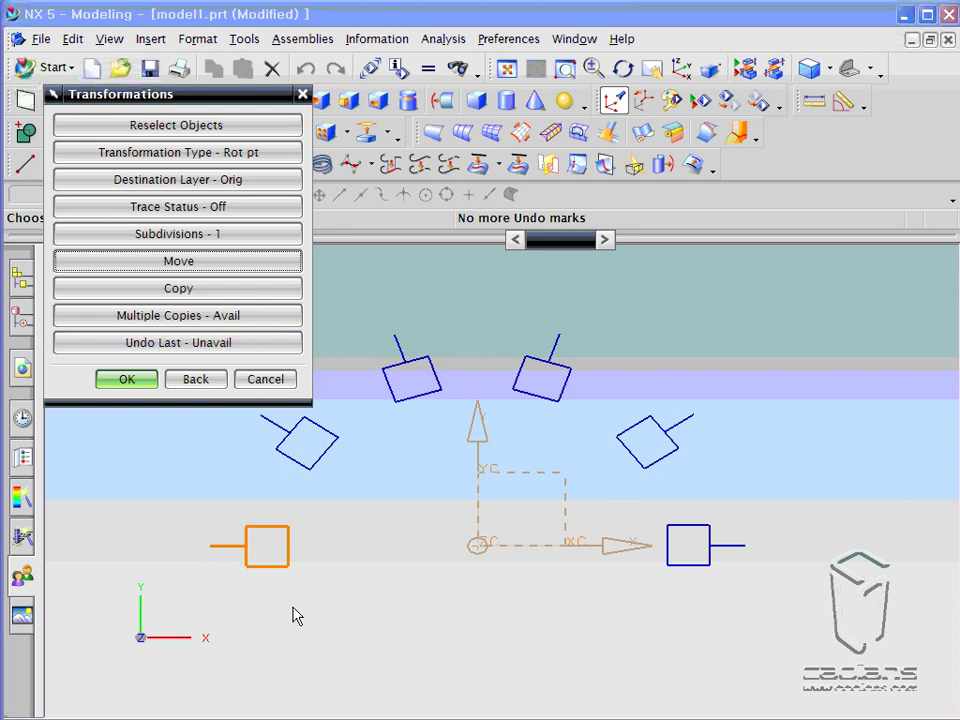
pyautogui.click(157, 350)
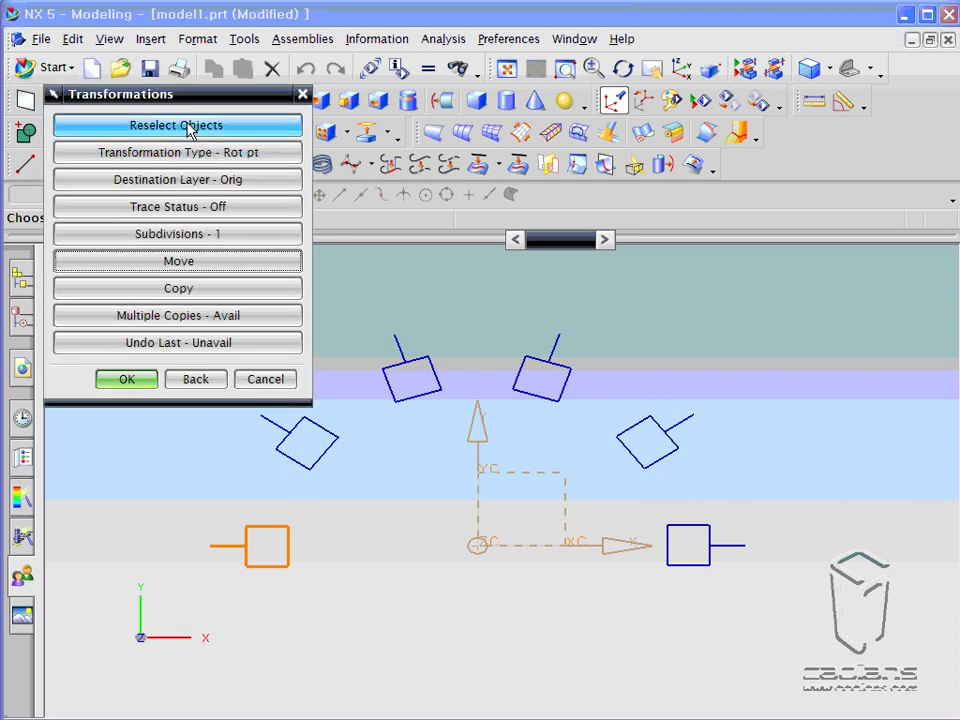
pyautogui.click(262, 380)
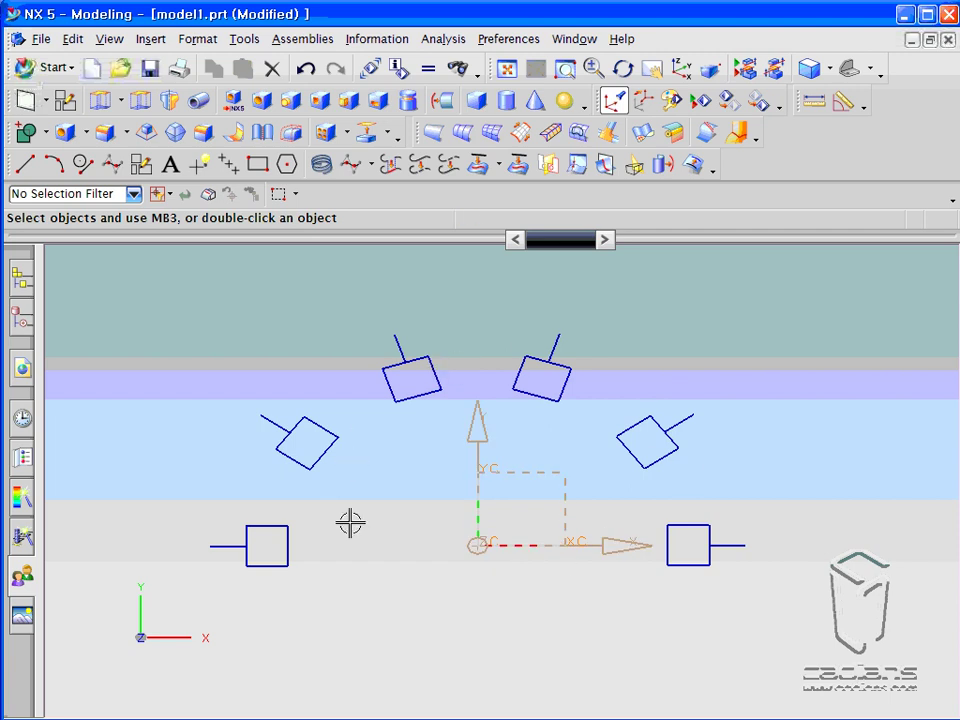
# - Delete the five remaining rotated copies, keeping only the original square and line on the X axis
pyautogui.scroll(-1, 357, 537)
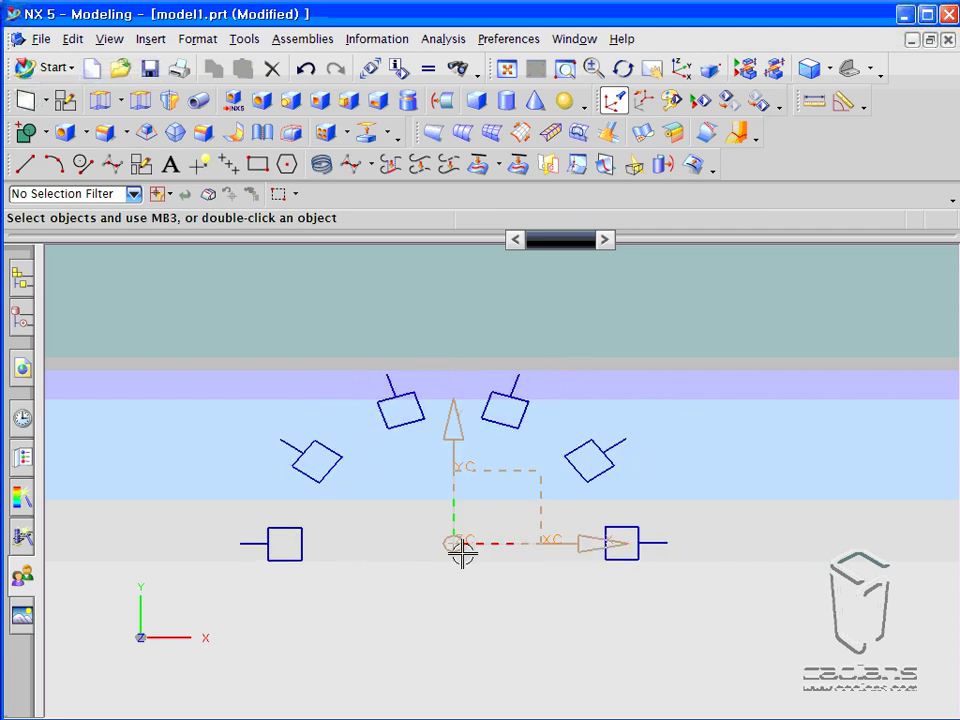
pyautogui.moveTo(167, 282); pyautogui.dragTo(428, 606)
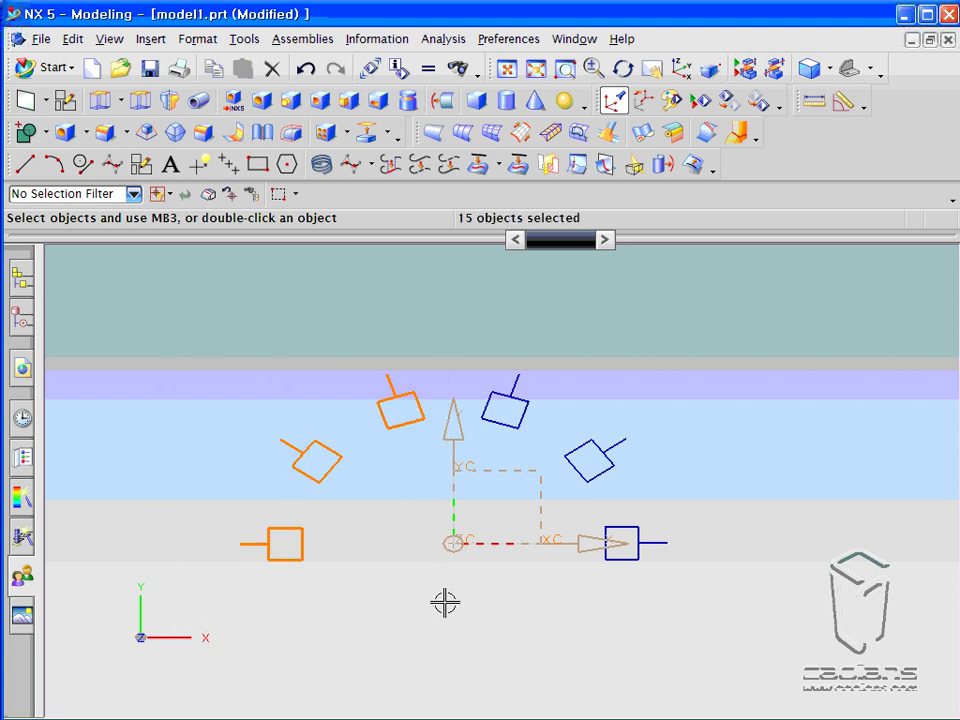
pyautogui.moveTo(446, 336); pyautogui.dragTo(664, 486)
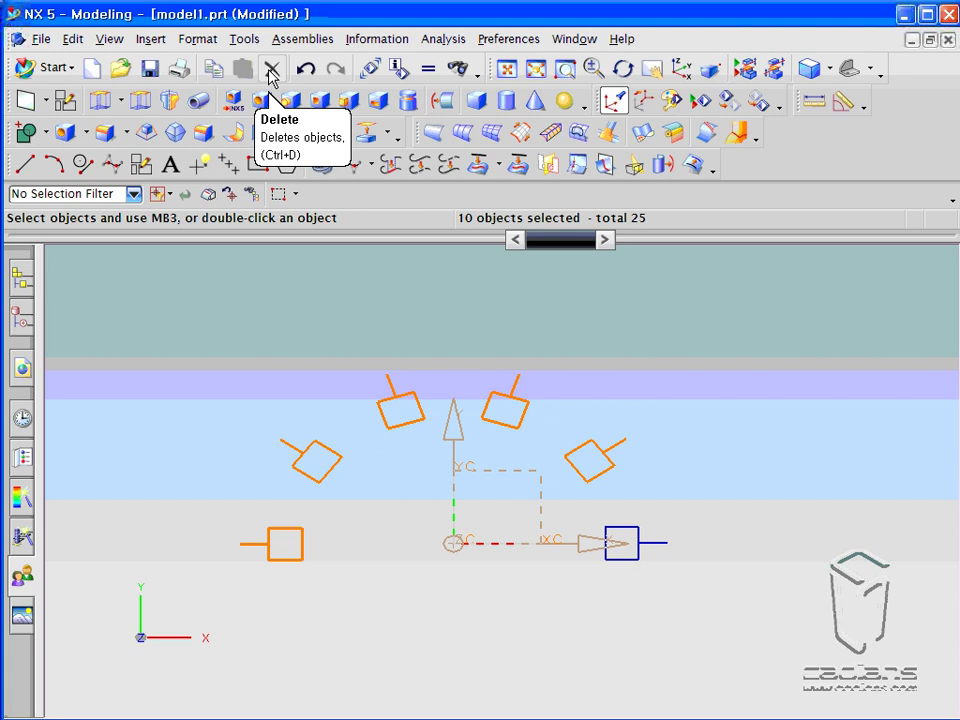
pyautogui.click(271, 72)
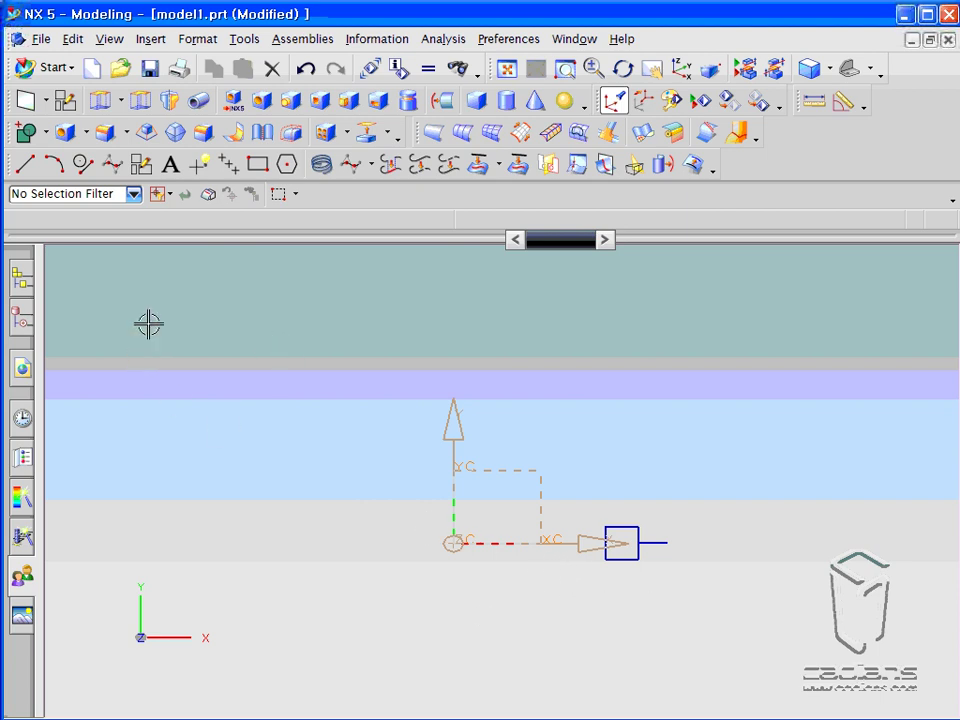
# - Start a Mirror Through a Line transformation of the original square and line
pyautogui.click(73, 39)
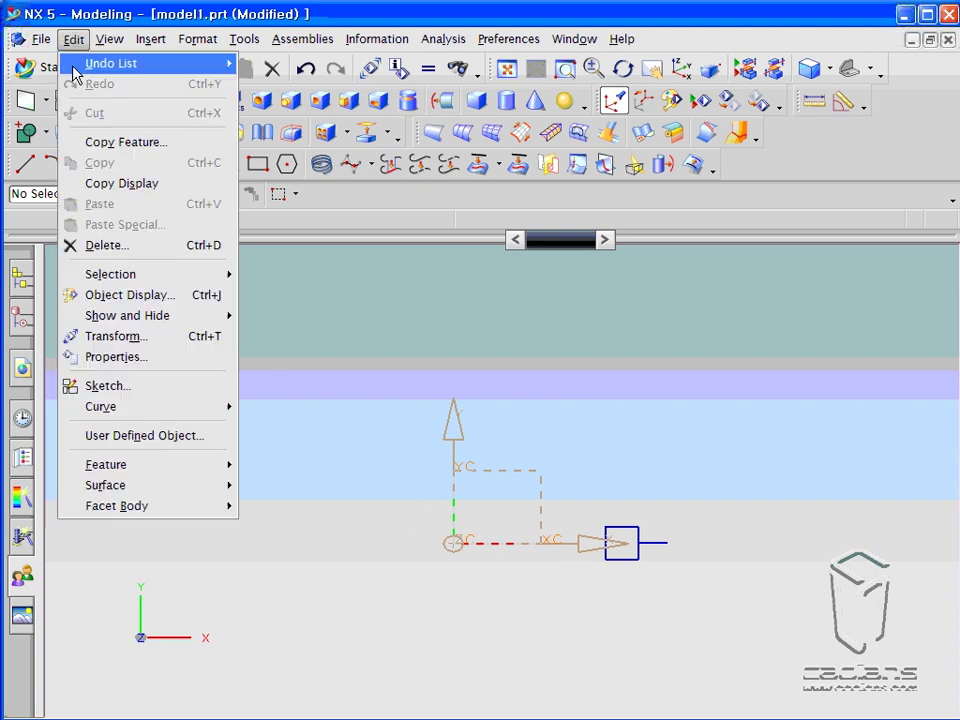
pyautogui.click(115, 343)
pyautogui.moveTo(564, 480); pyautogui.dragTo(716, 615)
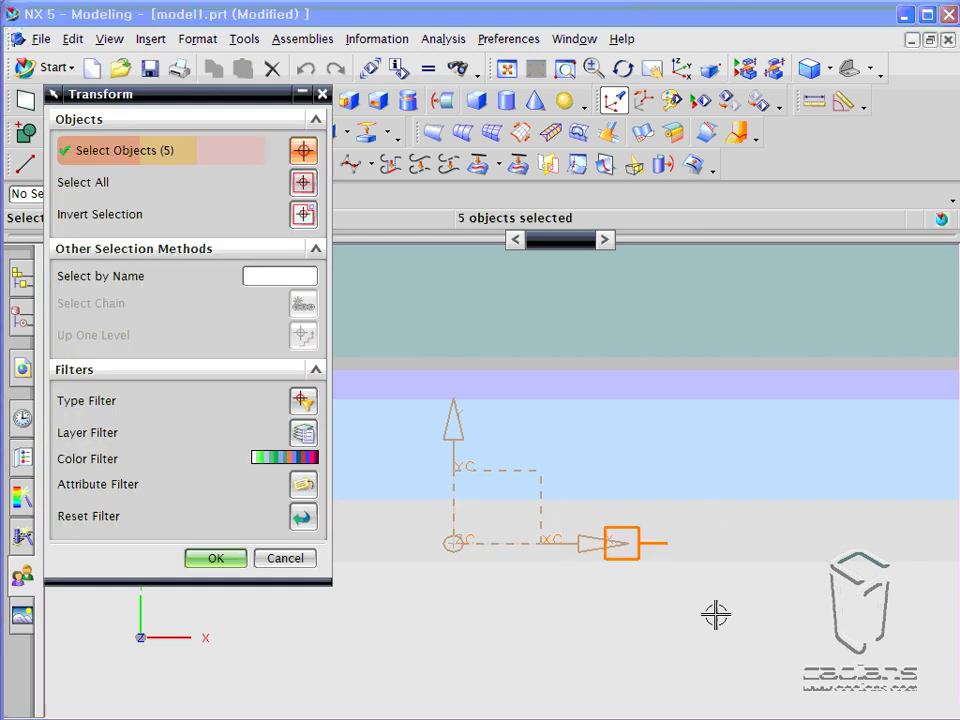
pyautogui.middleClick(686, 592)
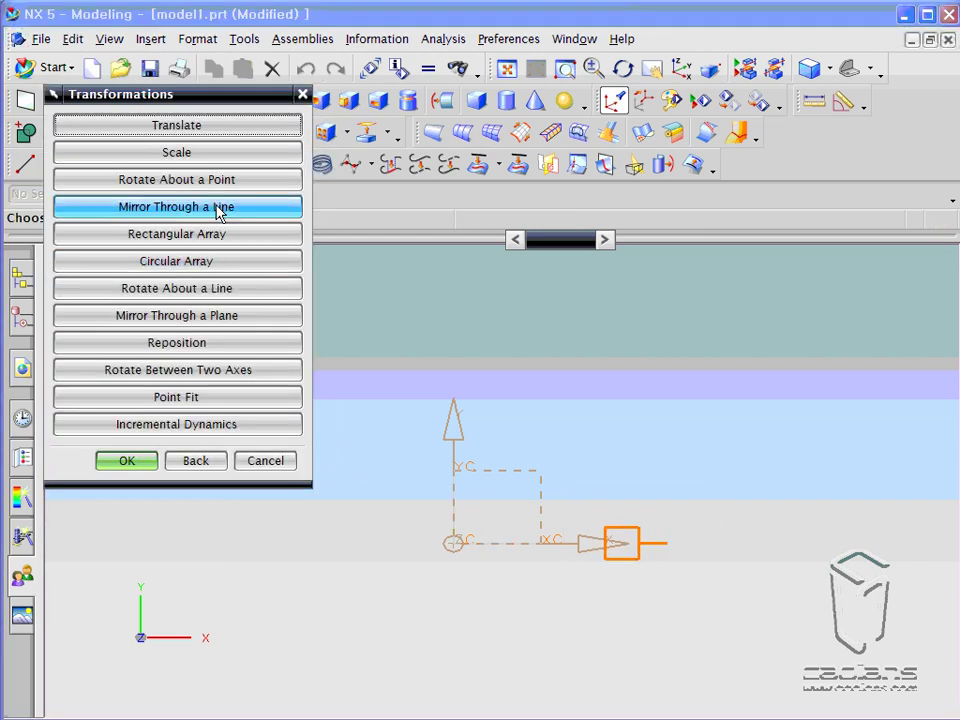
pyautogui.click(145, 210)
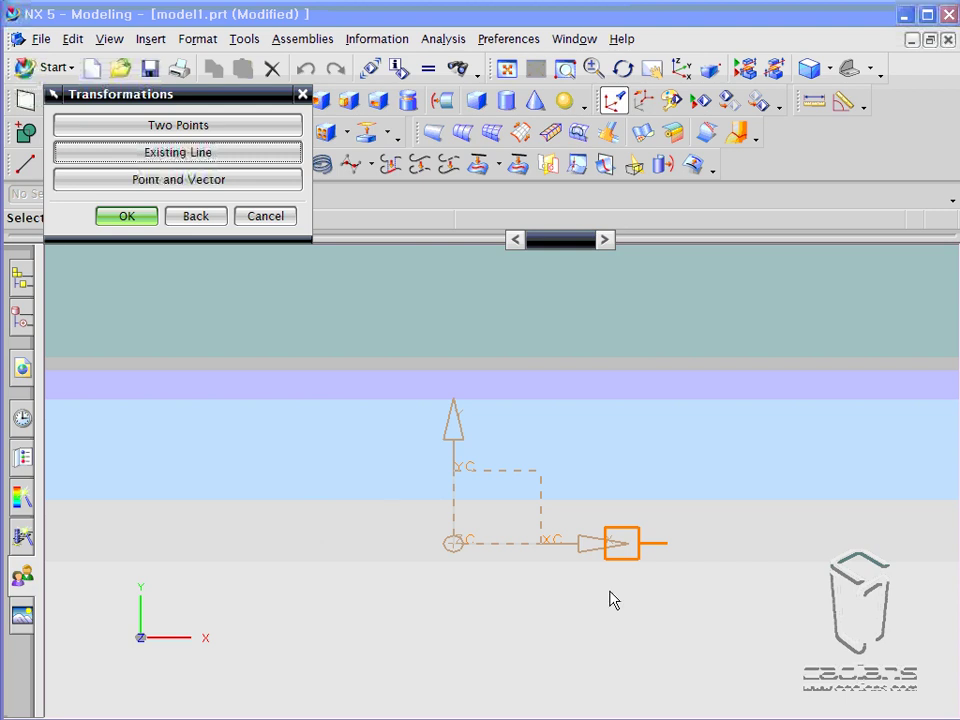
# - Create a mirrored copy of the profile about a slanted line defined by two freely placed points above the X axis
pyautogui.scroll(2, 489, 515)
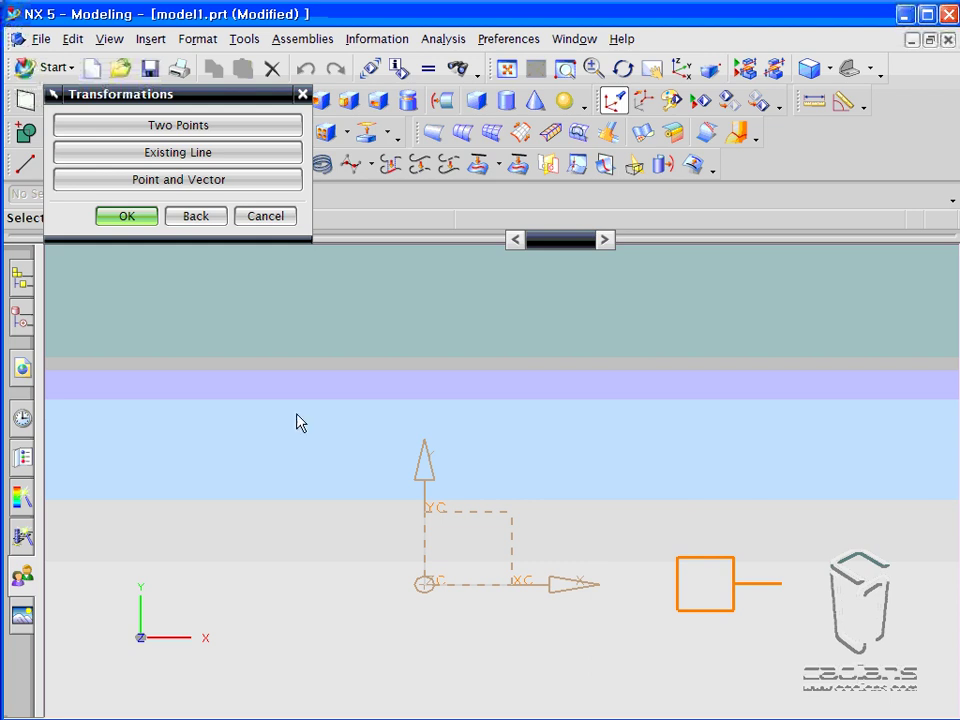
pyautogui.moveTo(203, 103); pyautogui.dragTo(248, 294)
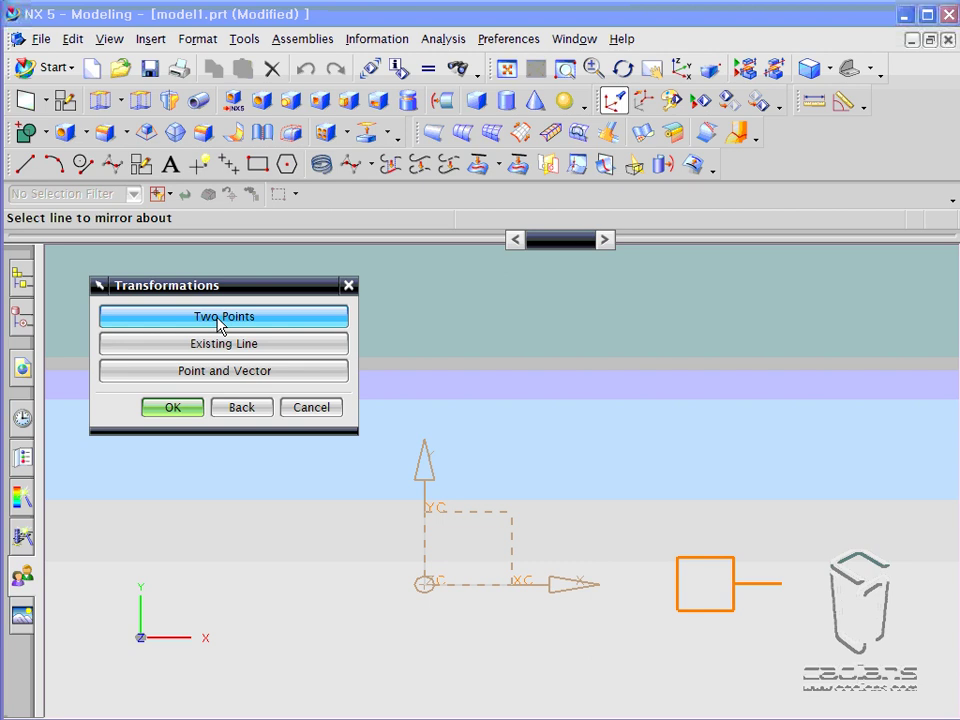
pyautogui.click(294, 332)
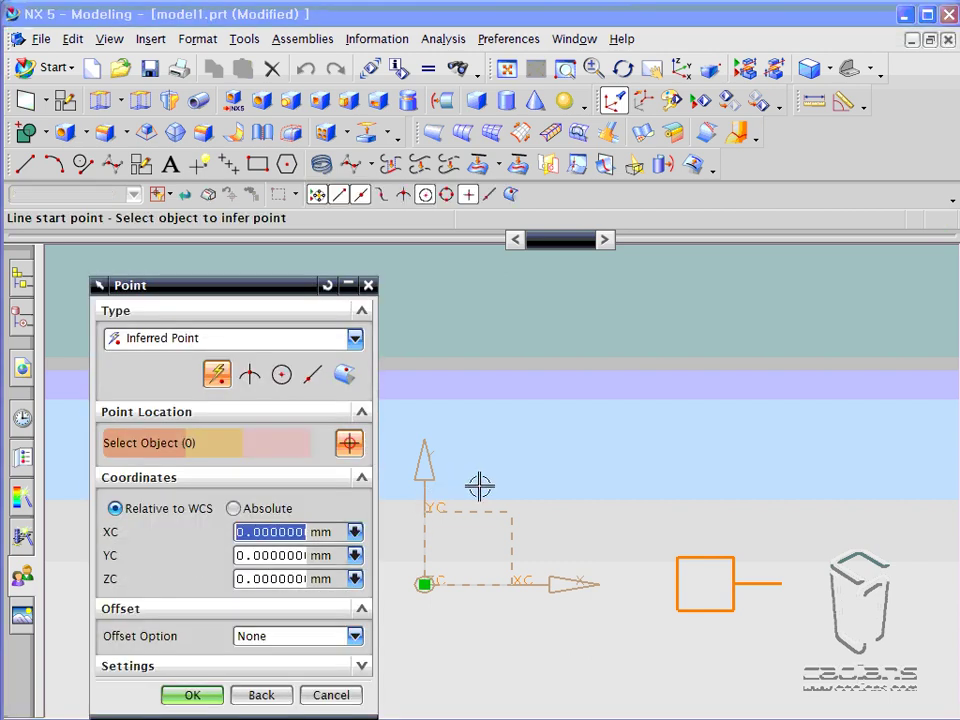
pyautogui.click(480, 486)
pyautogui.click(667, 351)
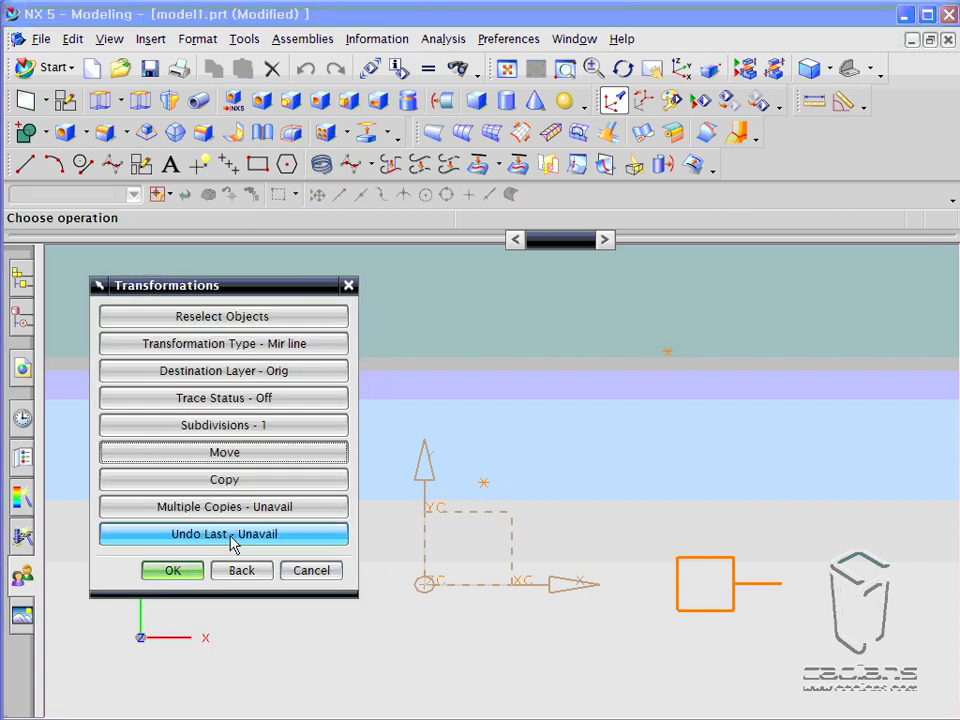
pyautogui.click(231, 484)
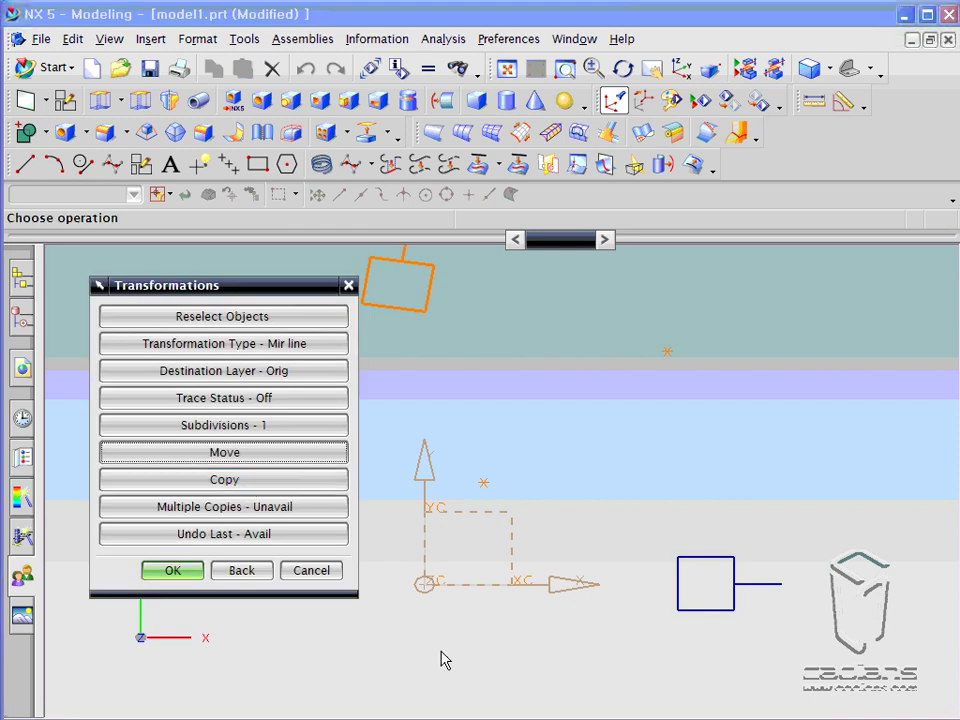
pyautogui.keyDown('ctrl'); pyautogui.moveTo(540, 634); pyautogui.dragTo(549, 575, button='middle'); pyautogui.keyUp('ctrl')
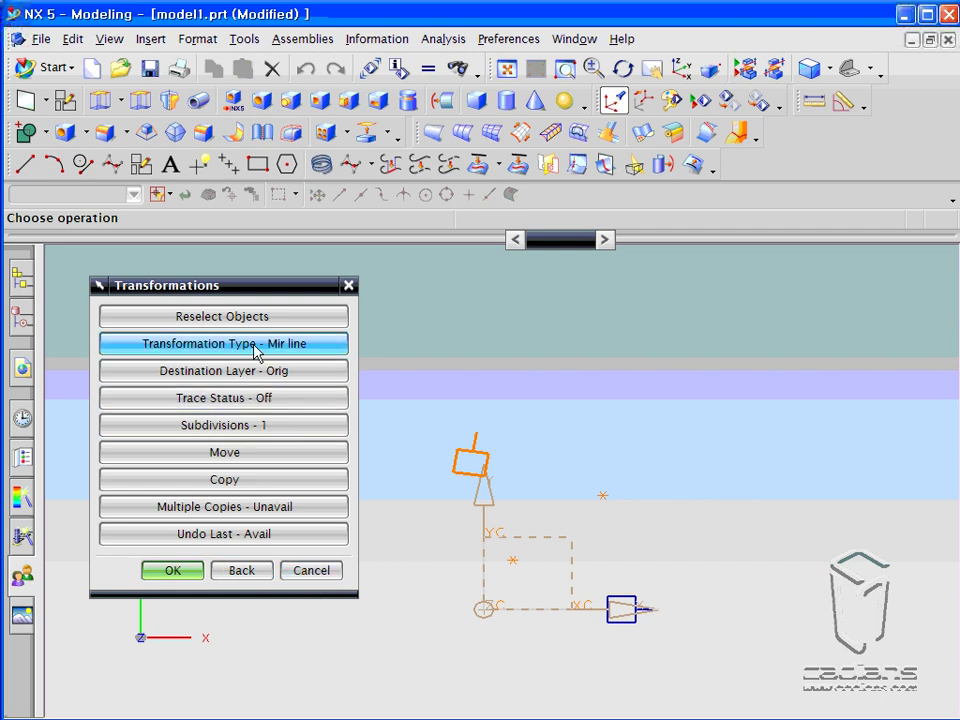
# - Create a mirrored copy of the upper profile using the original square's top edge as the existing mirror line
pyautogui.click(195, 347)
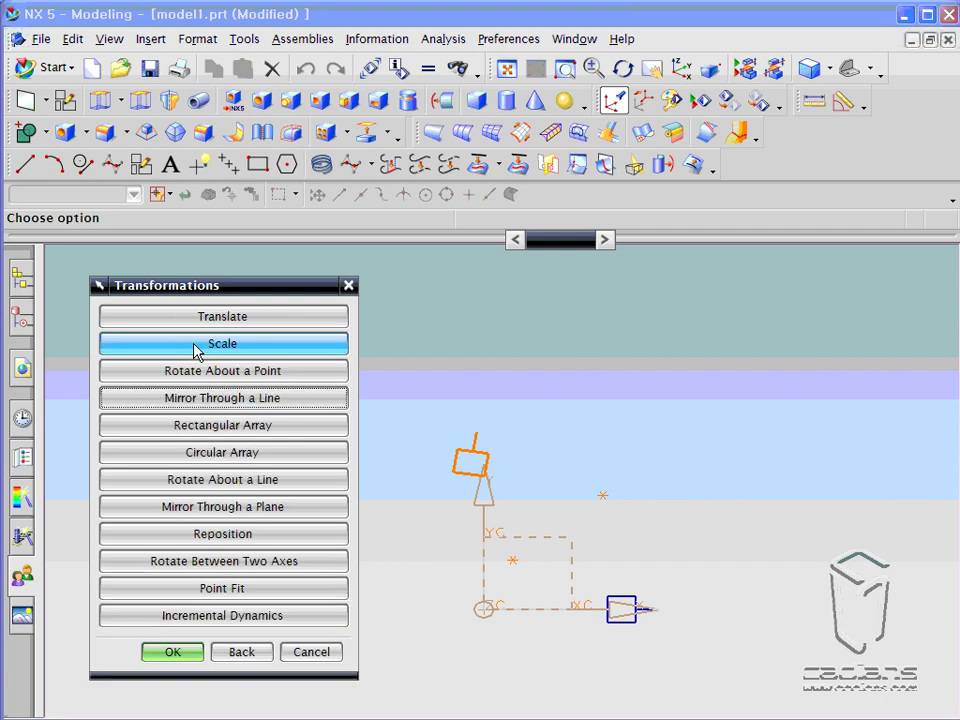
pyautogui.click(198, 400)
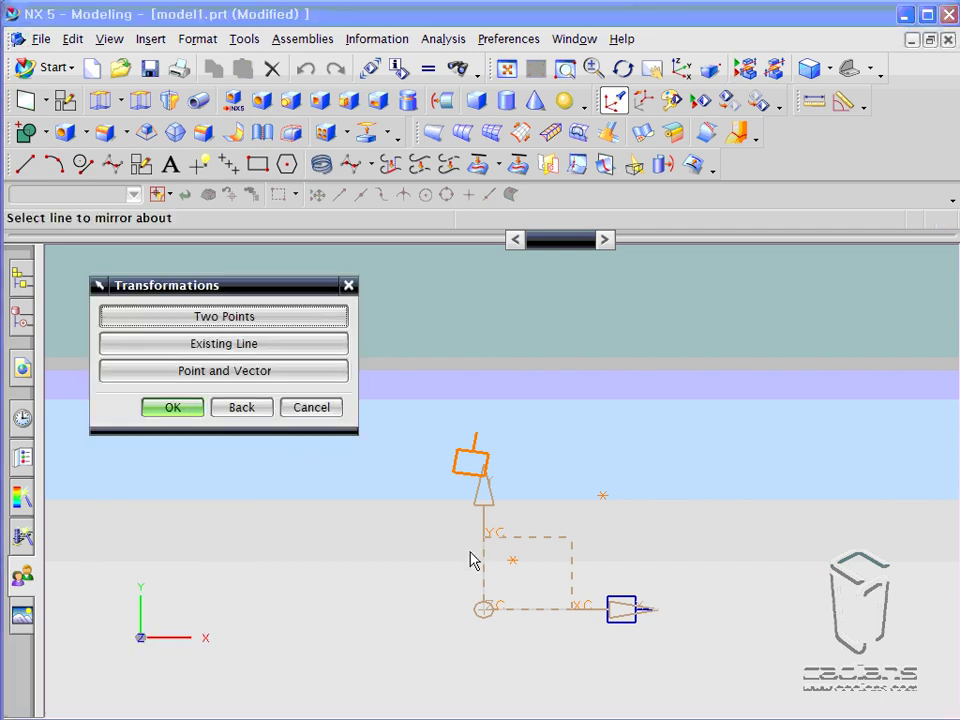
pyautogui.keyDown('shift'); pyautogui.moveTo(538, 538); pyautogui.dragTo(626, 523, button='middle'); pyautogui.keyUp('shift')
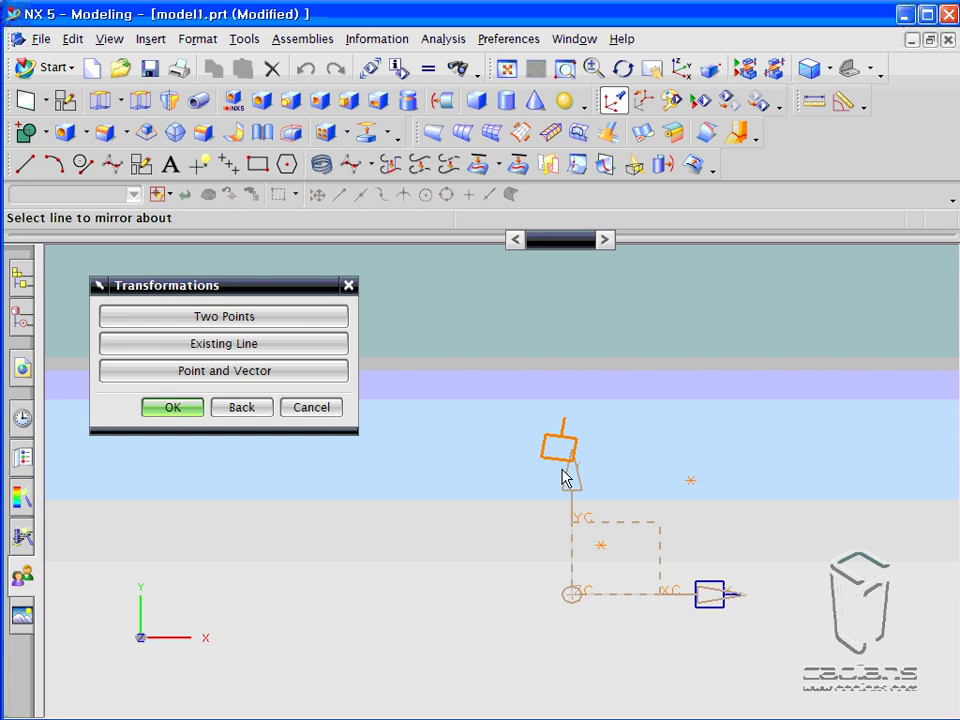
pyautogui.keyDown('shift'); pyautogui.moveTo(544, 591); pyautogui.dragTo(506, 526, button='middle'); pyautogui.keyUp('shift')
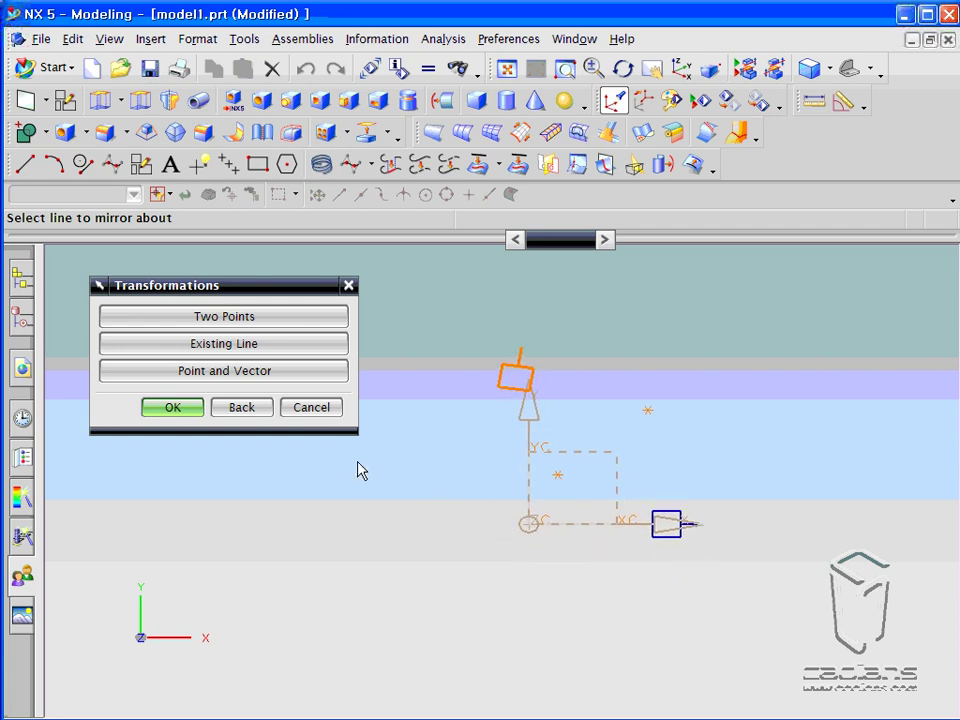
pyautogui.click(196, 350)
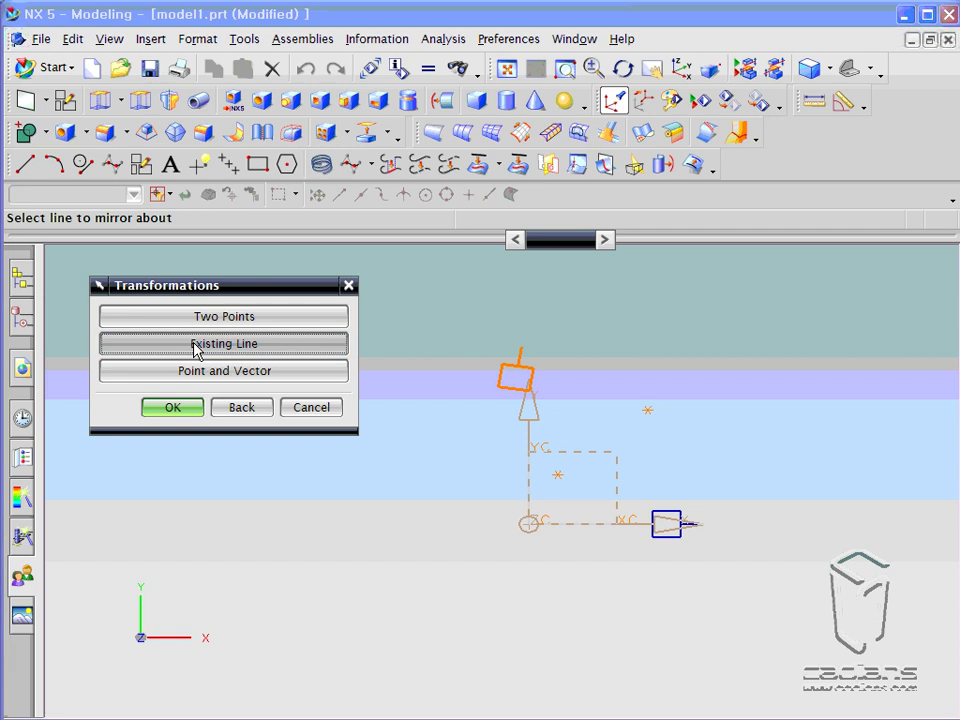
pyautogui.click(669, 507)
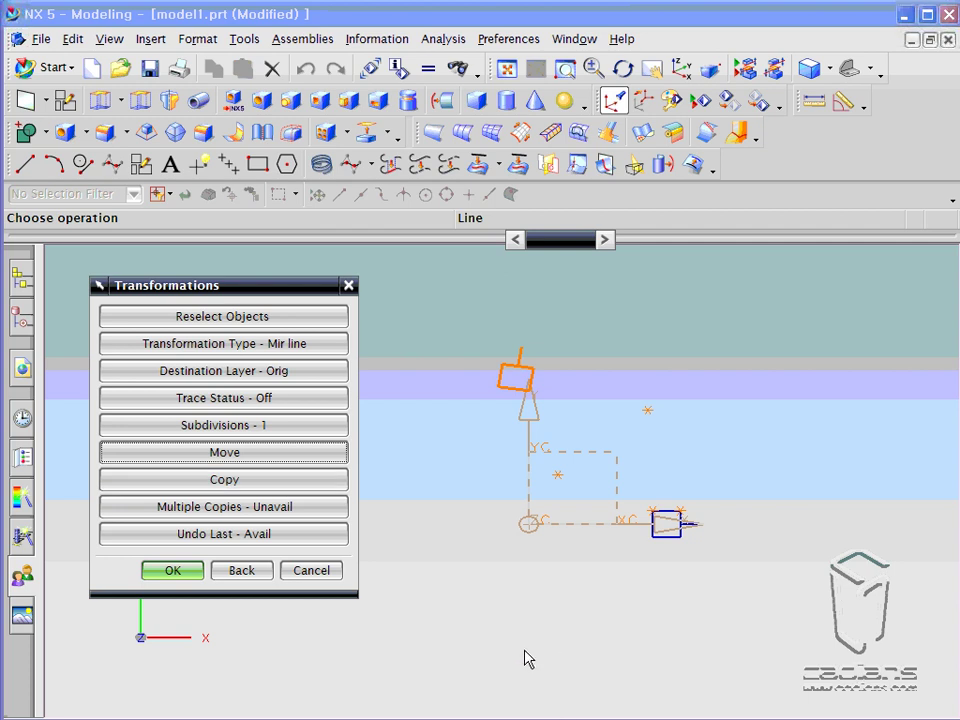
pyautogui.click(272, 487)
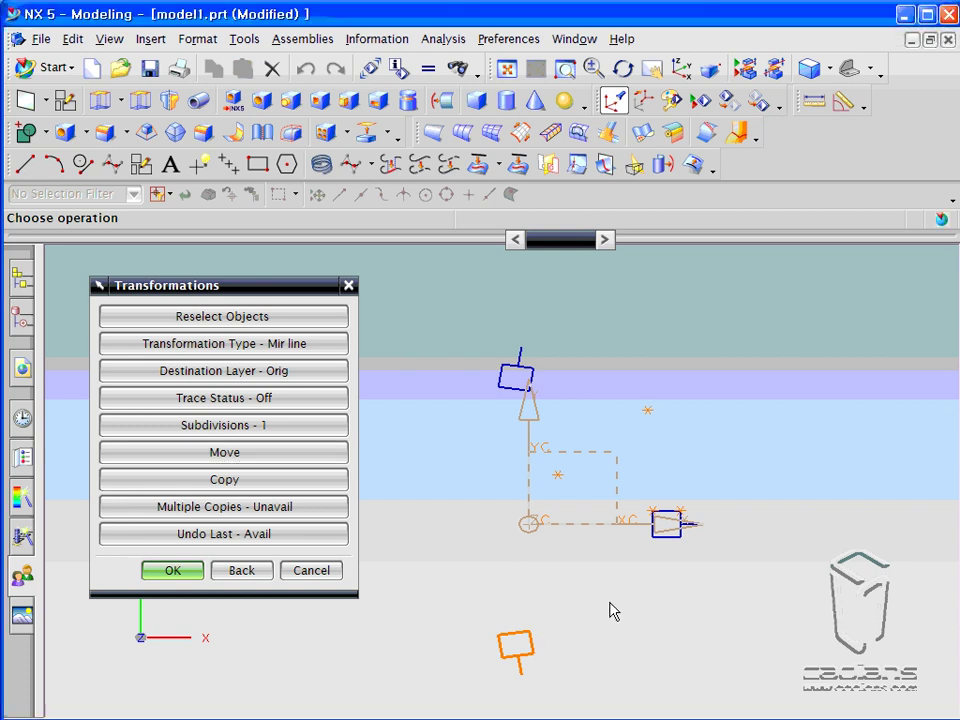
# - Create a mirrored copy of the lower profile using a point and vector: the WCS origin and the YC axis
pyautogui.keyDown('shift'); pyautogui.moveTo(611, 611); pyautogui.dragTo(739, 611, button='middle'); pyautogui.keyUp('shift')
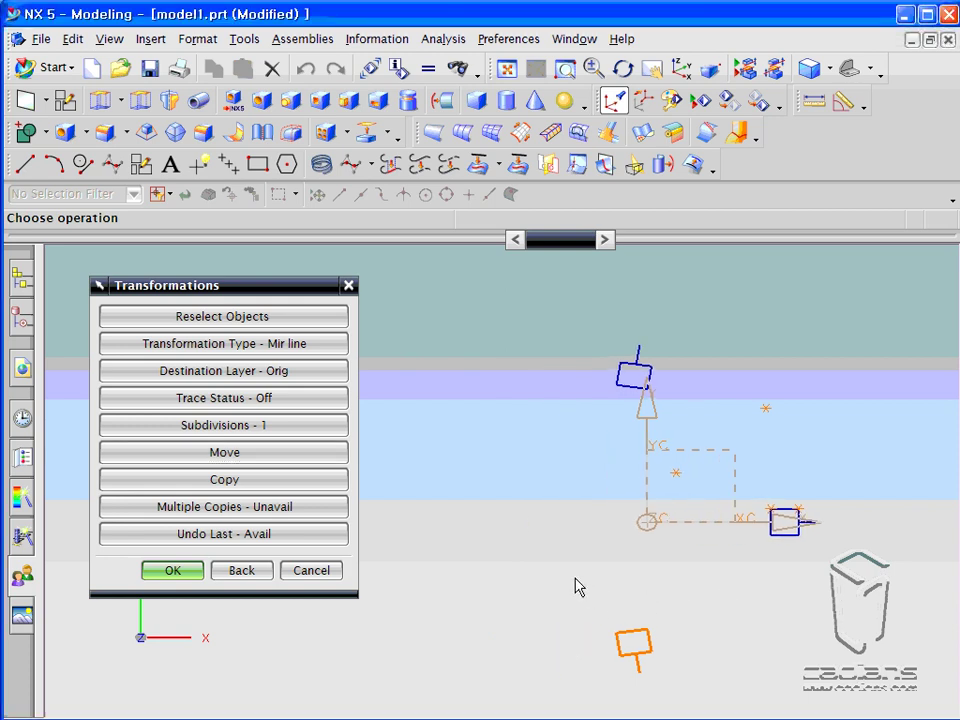
pyautogui.click(230, 350)
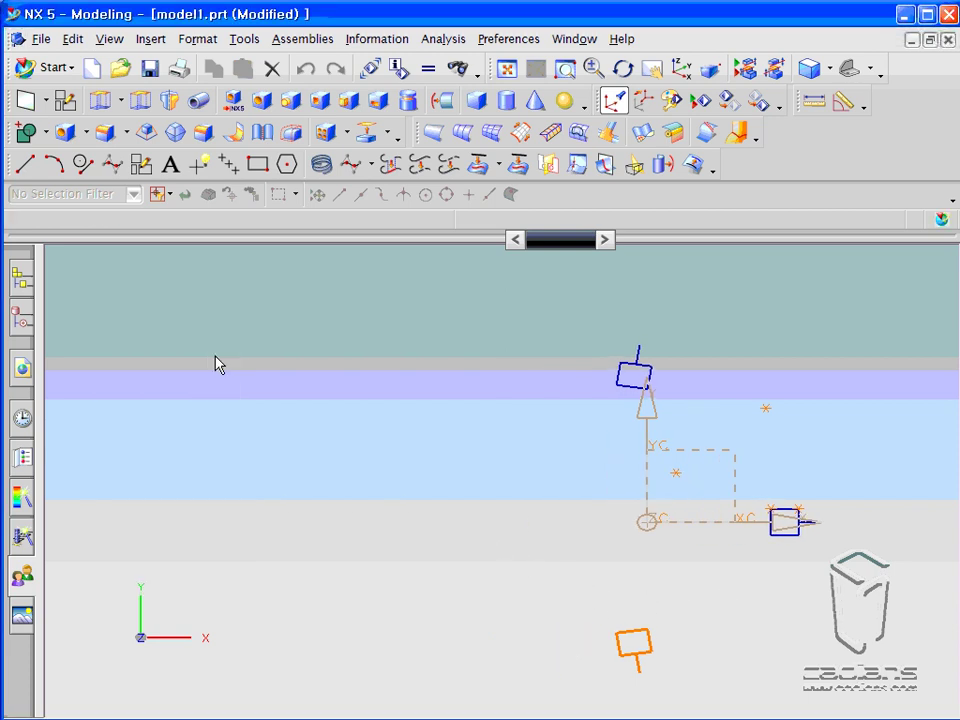
pyautogui.click(199, 345)
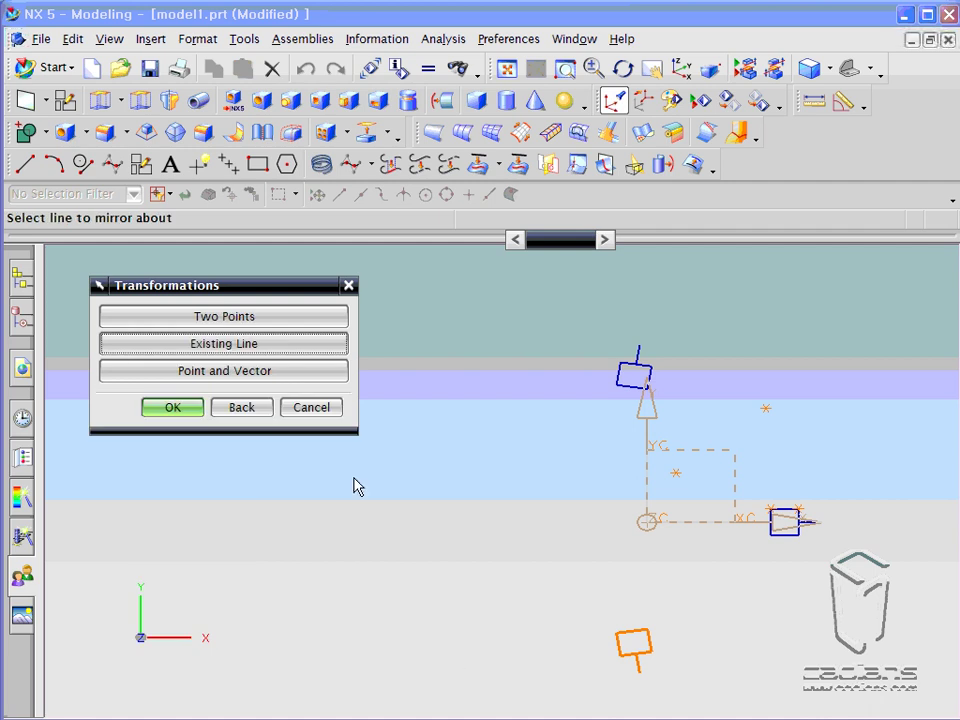
pyautogui.click(268, 373)
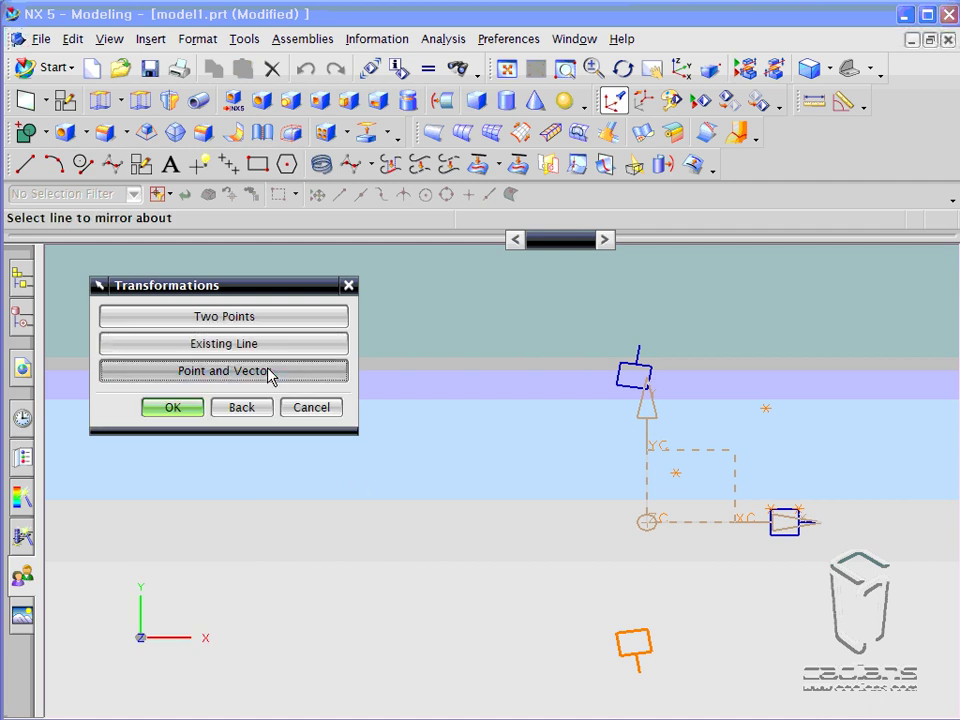
pyautogui.click(645, 522)
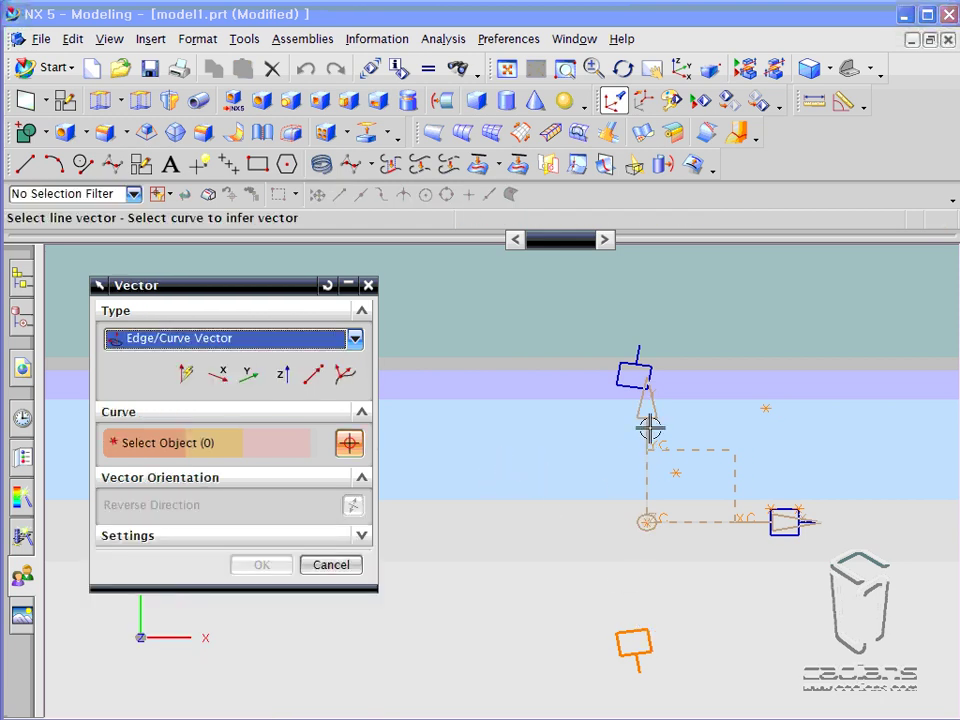
pyautogui.click(252, 378)
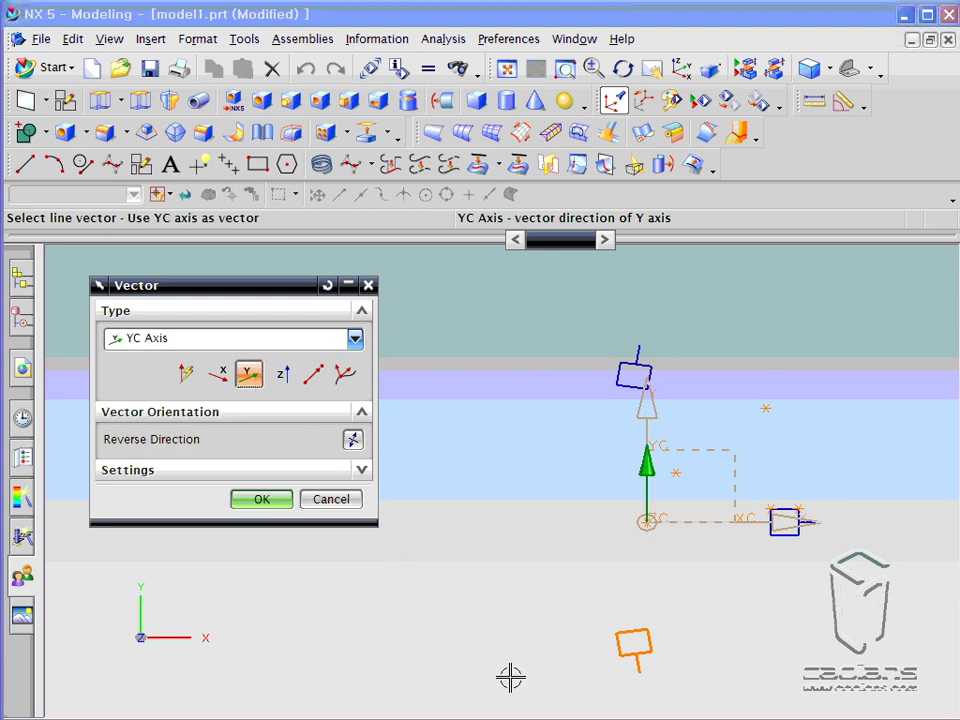
pyautogui.click(266, 501)
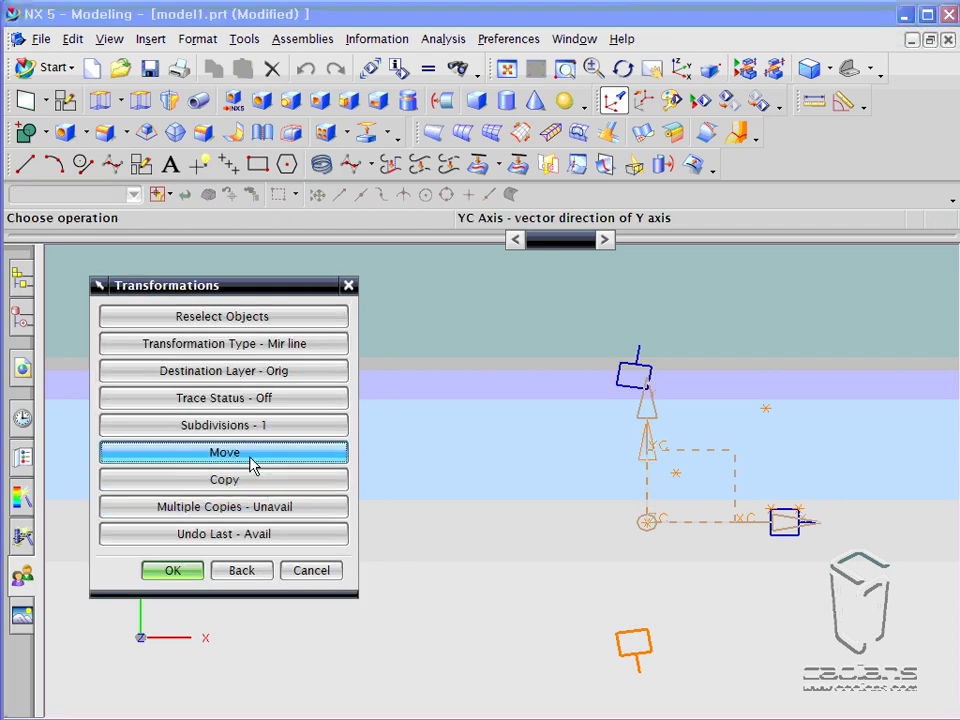
pyautogui.click(247, 481)
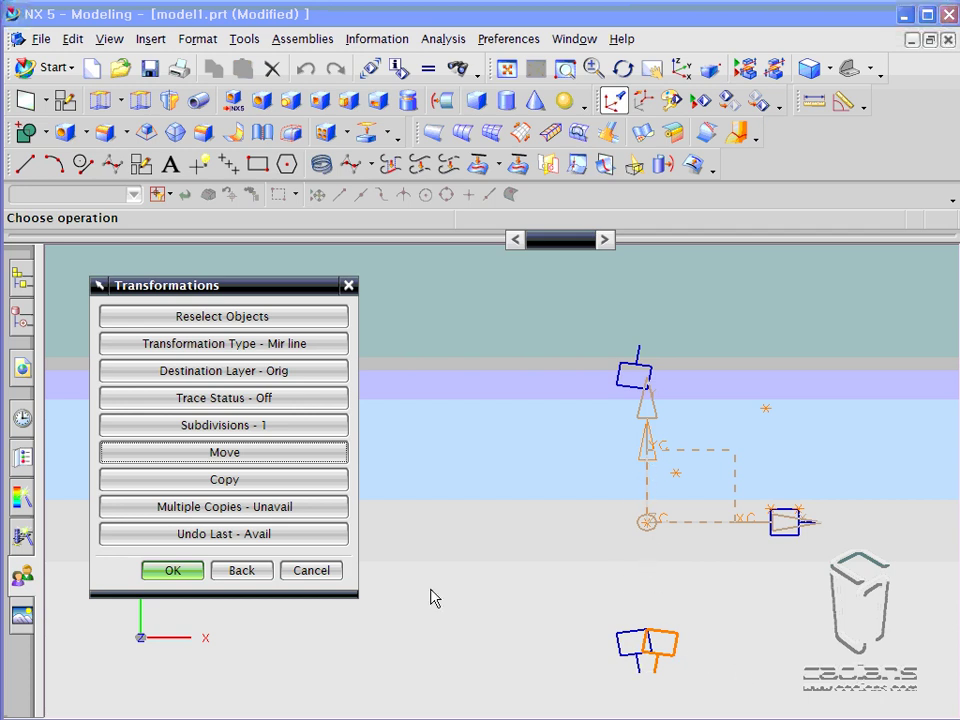
pyautogui.click(334, 576)
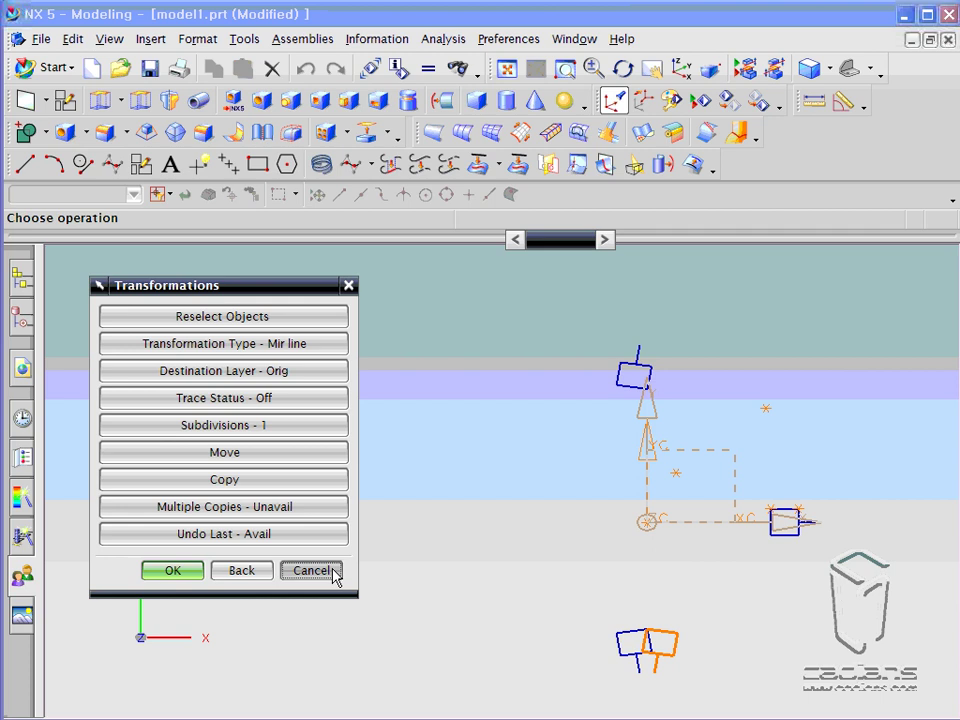
# - Hide the two overlapping profiles below the X axis and the mirrored profile above it, leaving the original square and line
pyautogui.moveTo(578, 326)
pyautogui.mouseDown()
pyautogui.moveTo(690, 680)
pyautogui.moveTo(678, 683)
pyautogui.mouseUp()
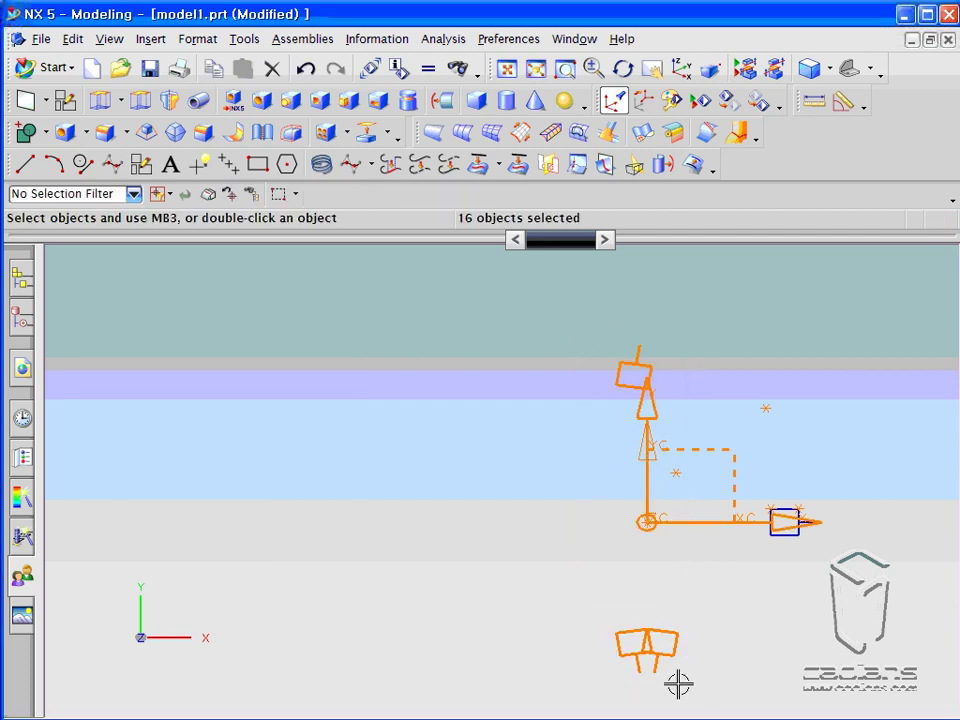
pyautogui.press('Escape')
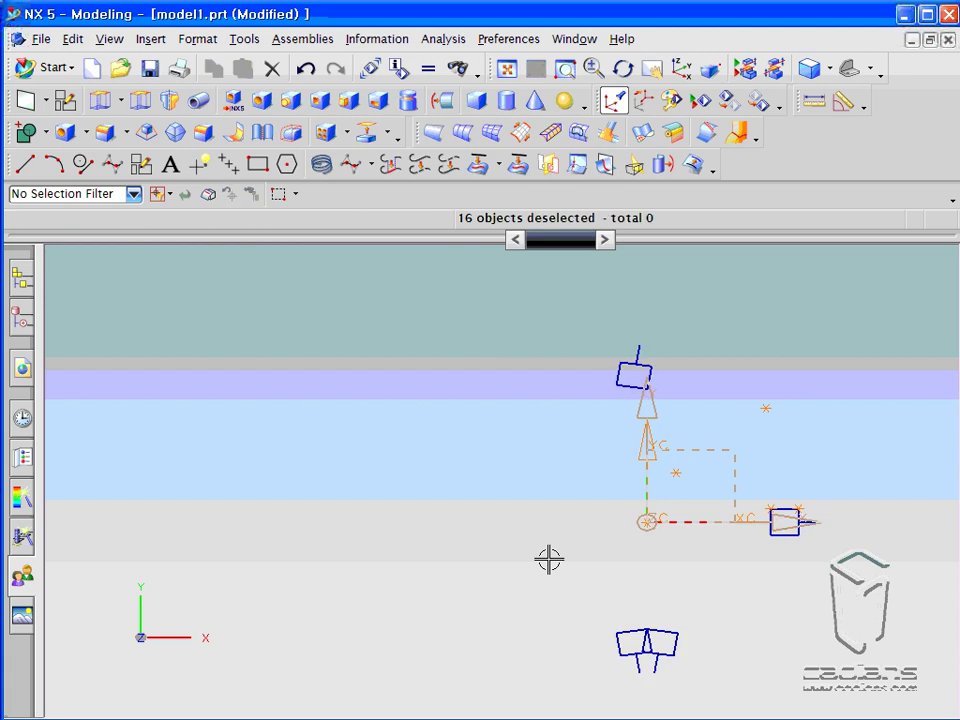
pyautogui.moveTo(549, 566); pyautogui.dragTo(699, 688)
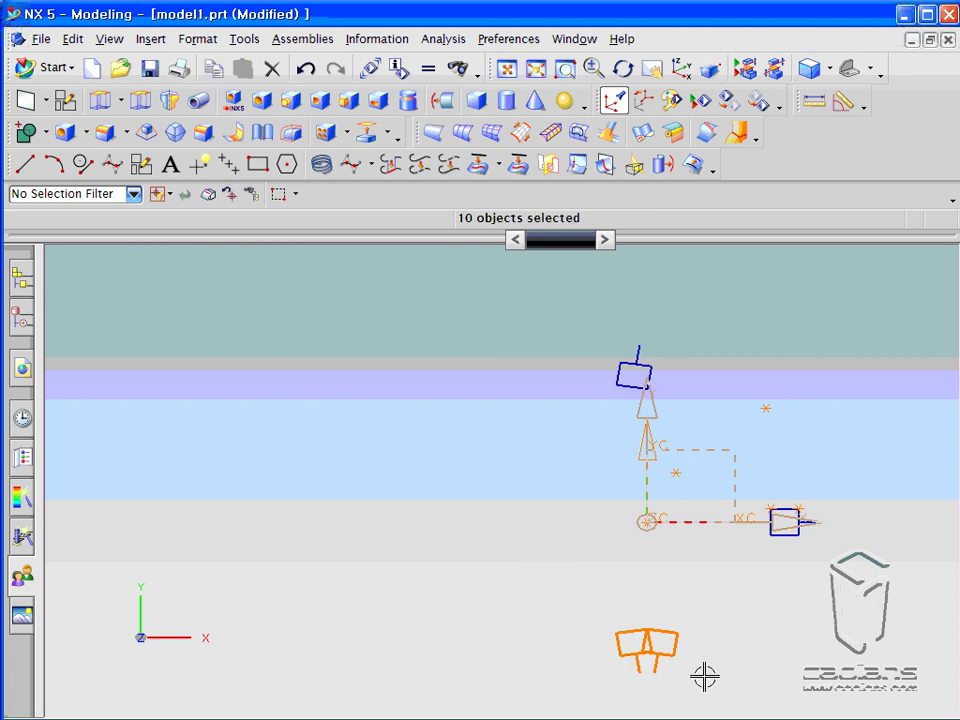
pyautogui.hotkey('ctrl', 'b')
pyautogui.moveTo(583, 319)
pyautogui.mouseDown()
pyautogui.moveTo(636, 392)
pyautogui.moveTo(681, 404)
pyautogui.mouseUp()
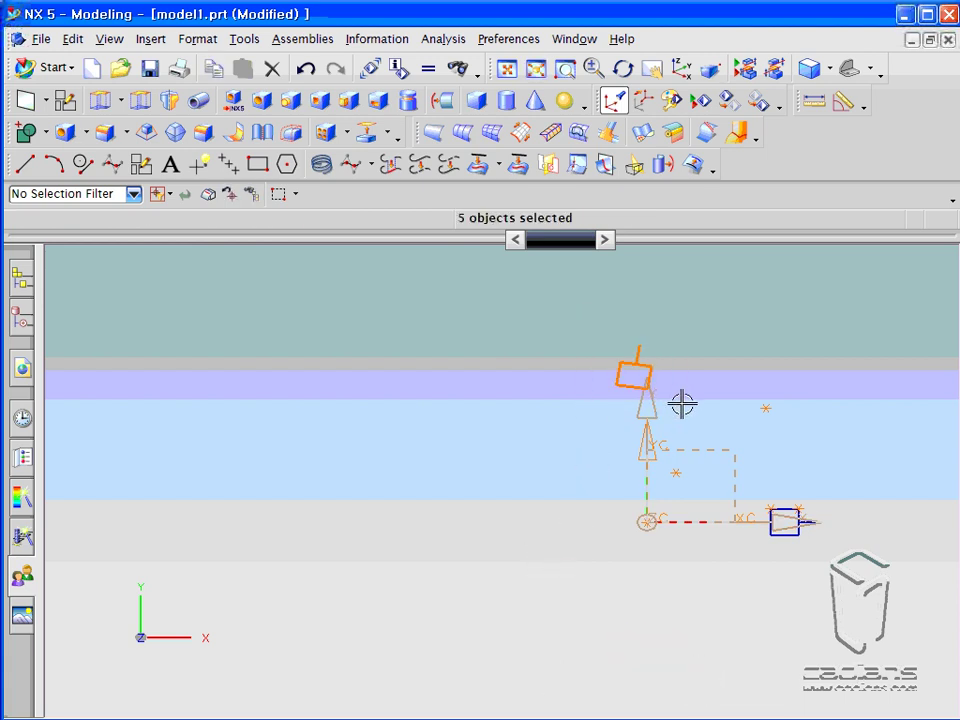
pyautogui.hotkey('ctrl', 'b')
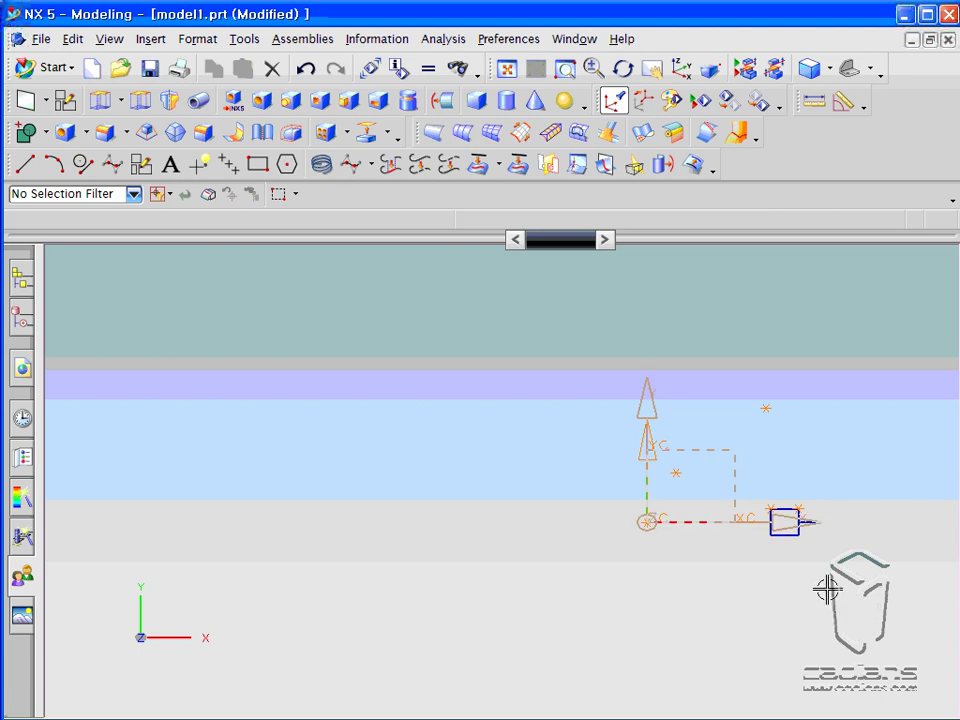
# - Start a Rectangular Array transformation of the original square and line
pyautogui.keyDown('shift'); pyautogui.moveTo(732, 618); pyautogui.dragTo(619, 562, button='middle'); pyautogui.keyUp('shift')
pyautogui.click(506, 69)
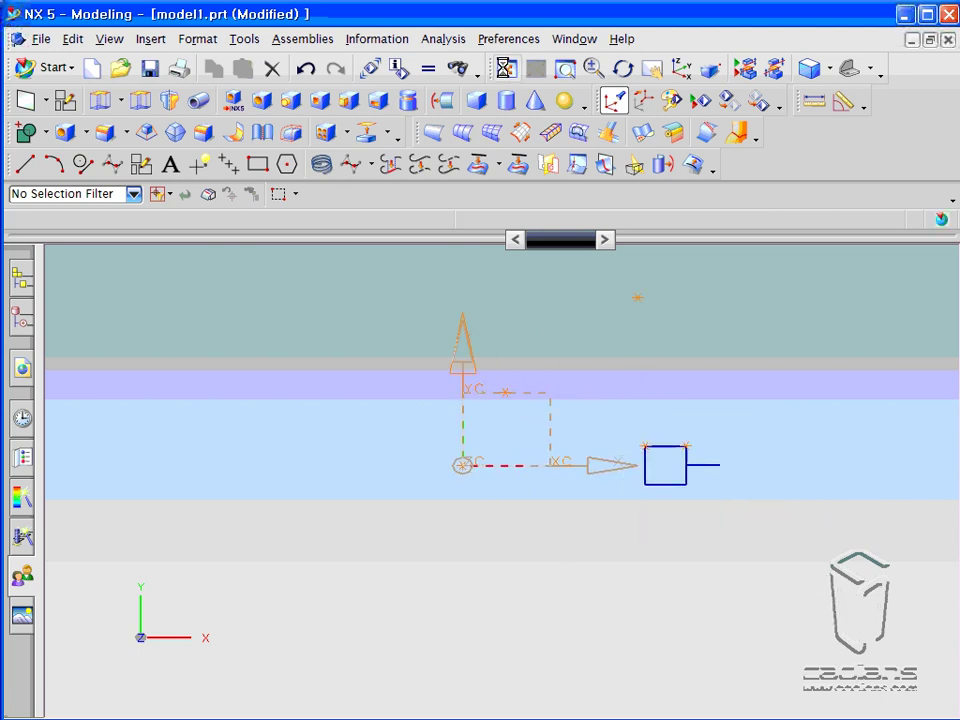
pyautogui.scroll(-2, 545, 432)
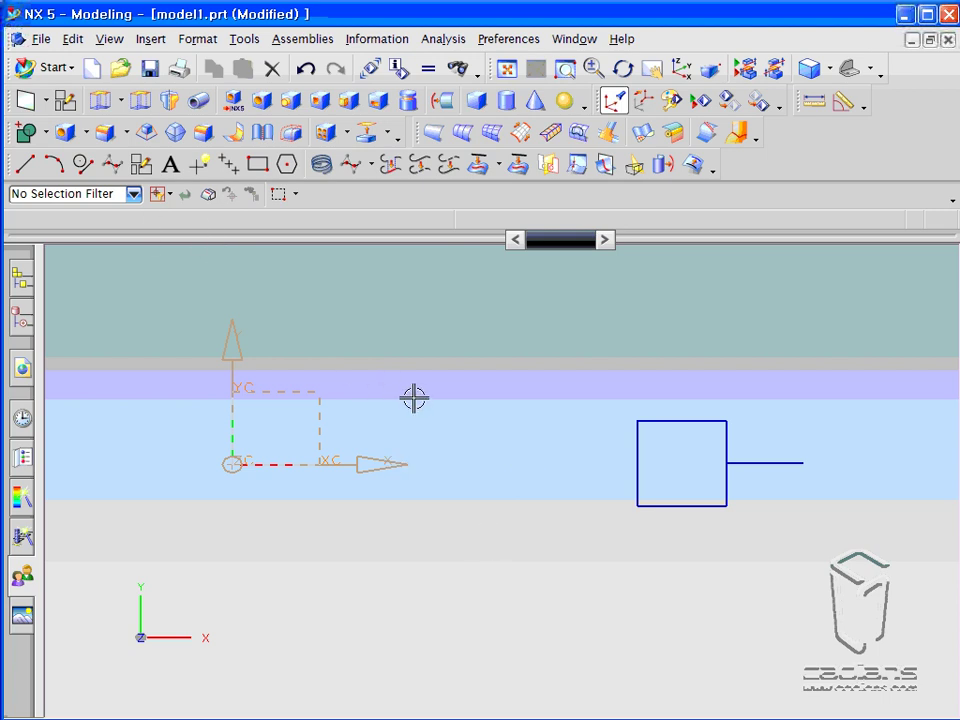
pyautogui.keyDown('shift'); pyautogui.moveTo(418, 386); pyautogui.dragTo(416, 441, button='middle'); pyautogui.keyUp('shift')
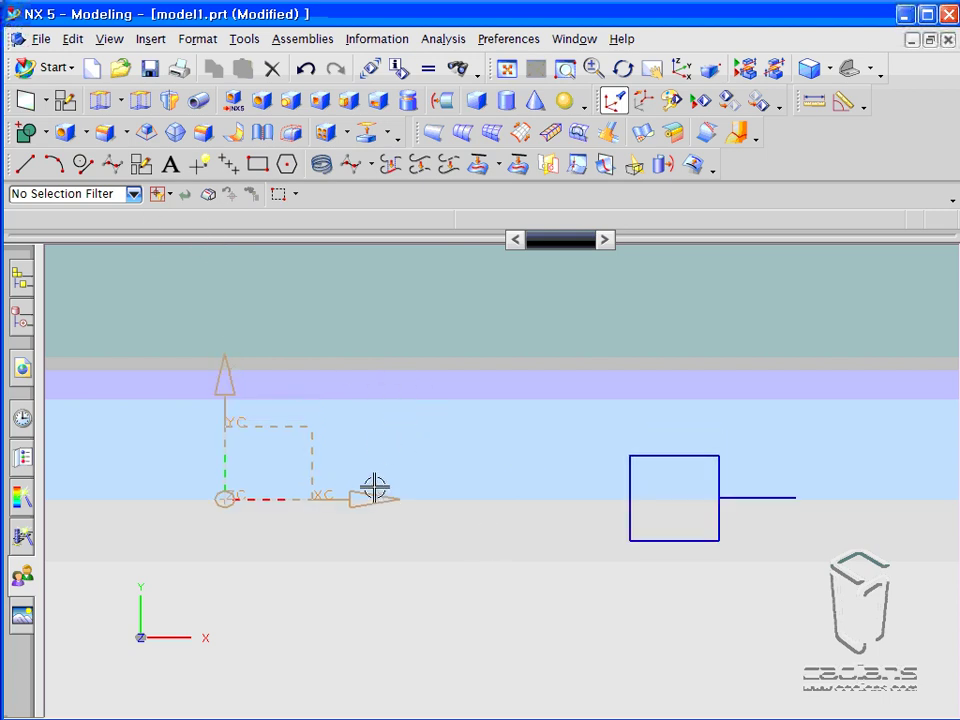
pyautogui.click(74, 39)
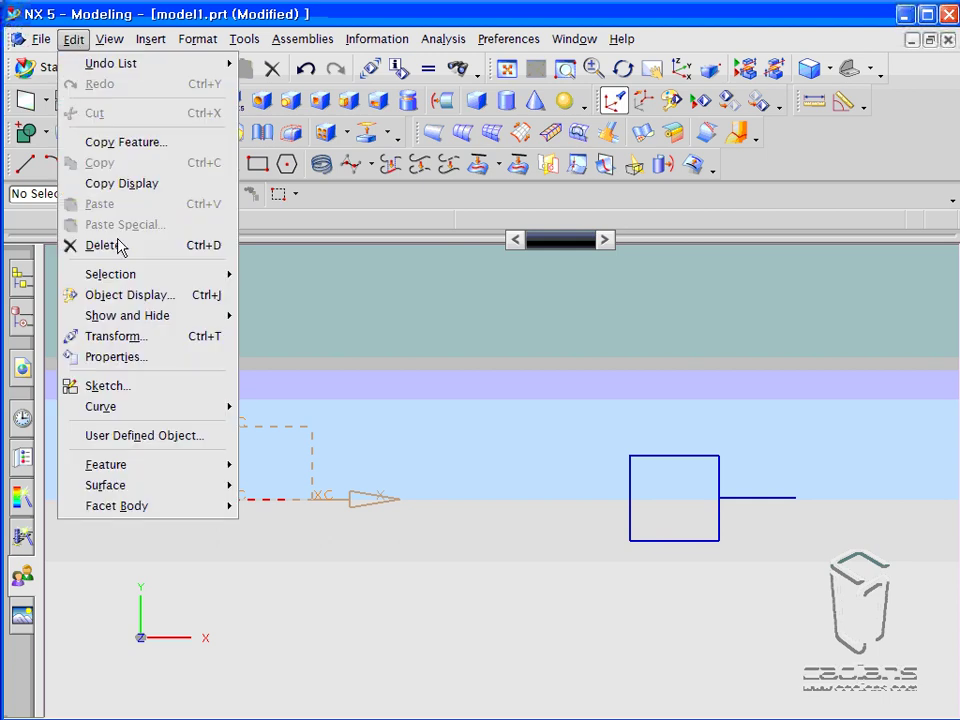
pyautogui.click(135, 338)
pyautogui.moveTo(268, 295); pyautogui.dragTo(264, 162)
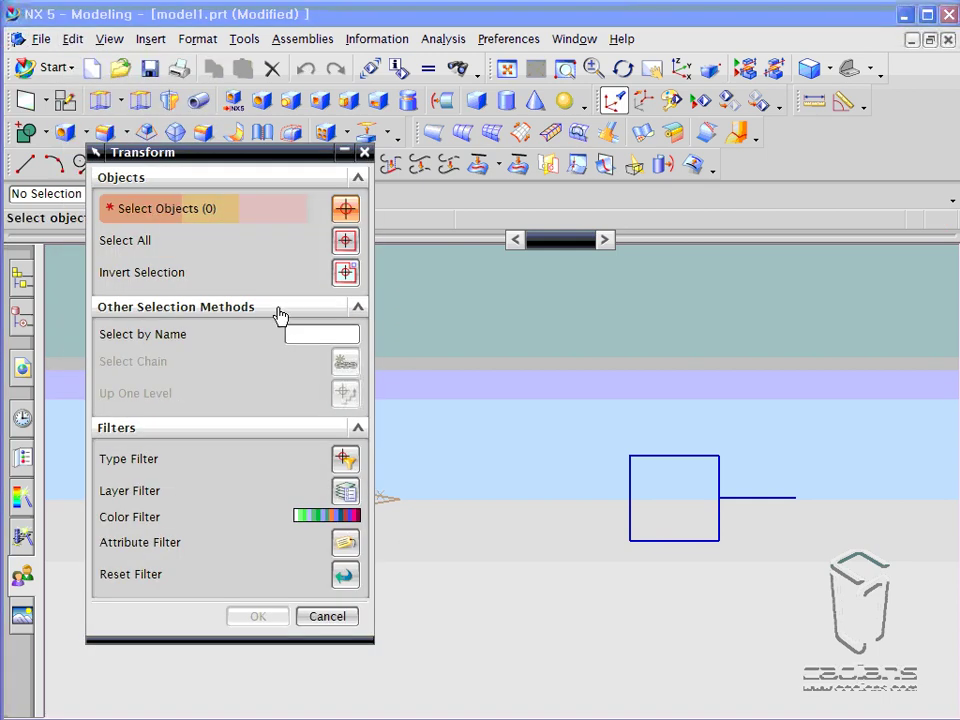
pyautogui.moveTo(591, 416); pyautogui.dragTo(804, 591)
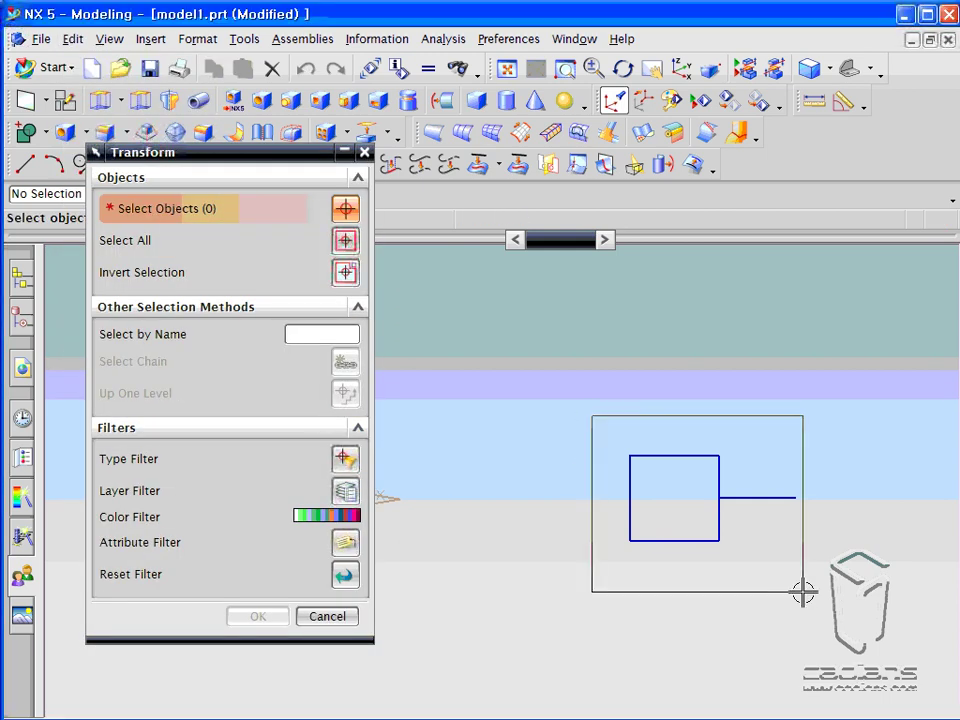
pyautogui.middleClick(640, 515)
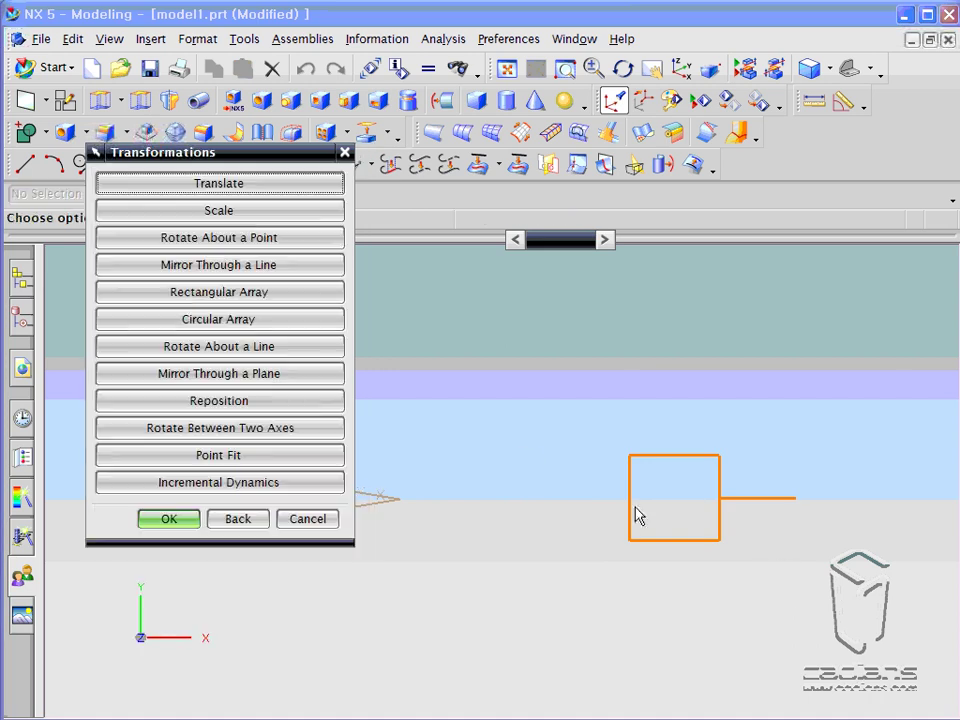
pyautogui.click(193, 292)
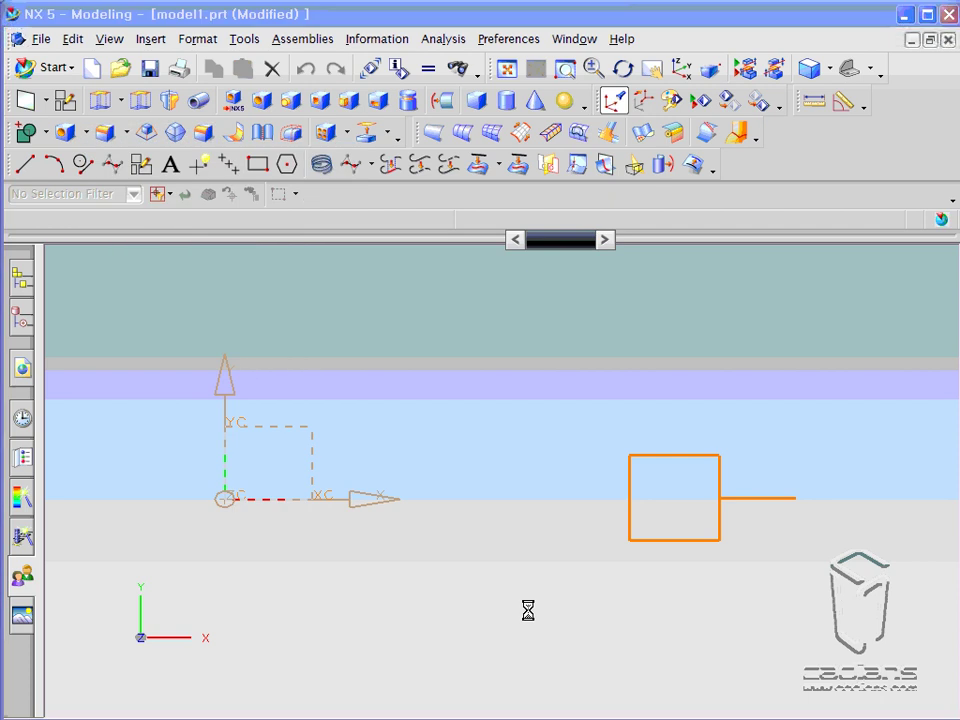
# - Use the WCS origin as the array's reference point and set the array origin to XC 100, YC 100 mm
pyautogui.scroll(-3, 497, 601)
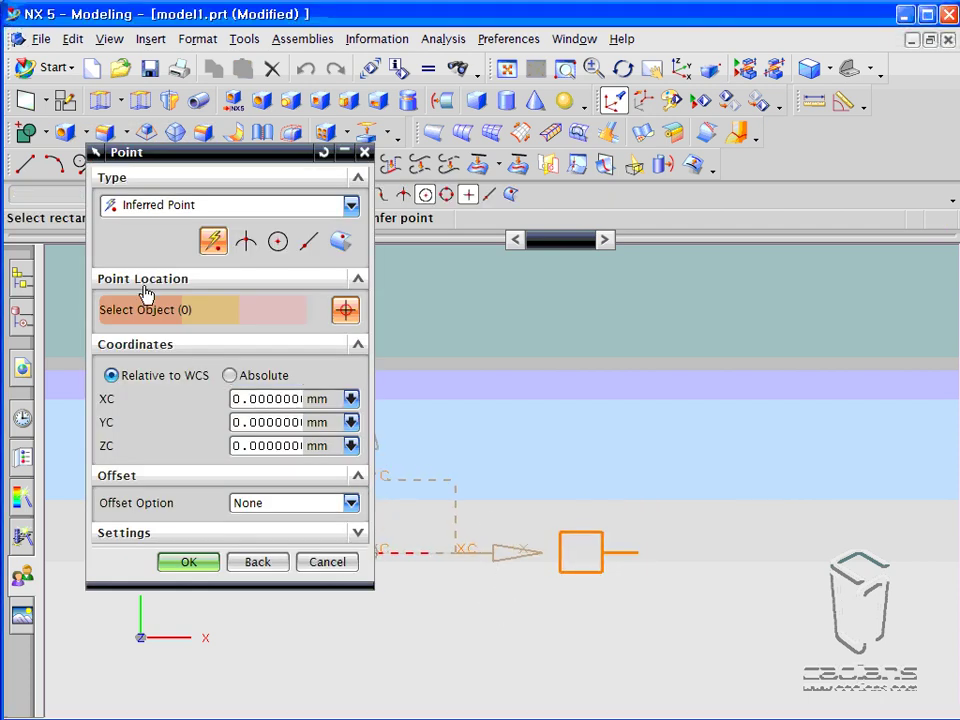
pyautogui.moveTo(188, 157); pyautogui.dragTo(696, 19)
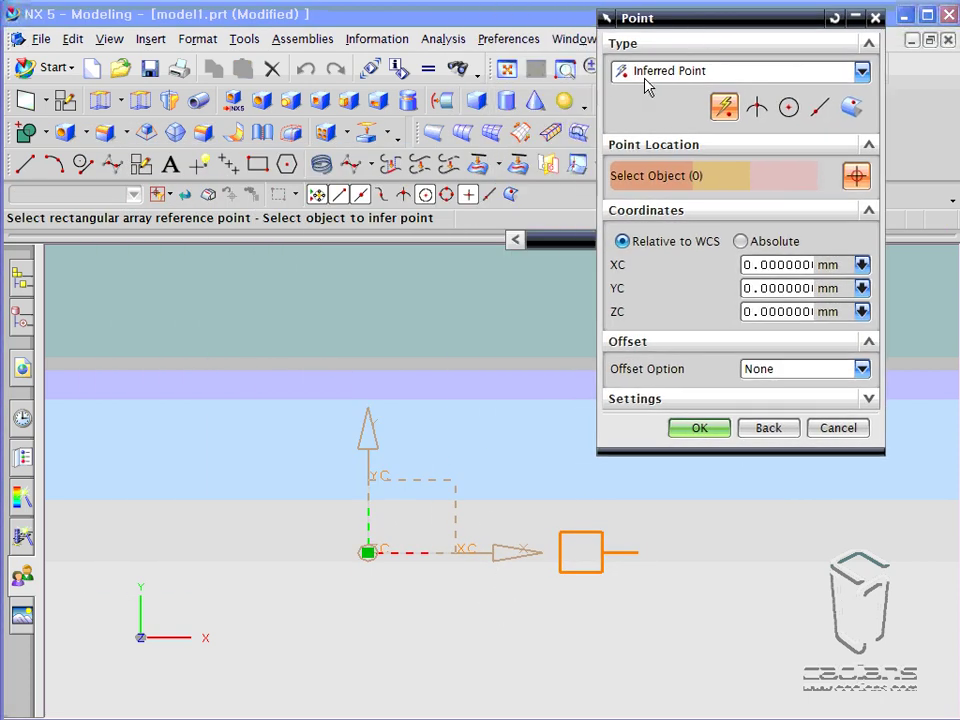
pyautogui.keyDown('shift'); pyautogui.moveTo(456, 428); pyautogui.dragTo(321, 518, button='middle'); pyautogui.keyUp('shift')
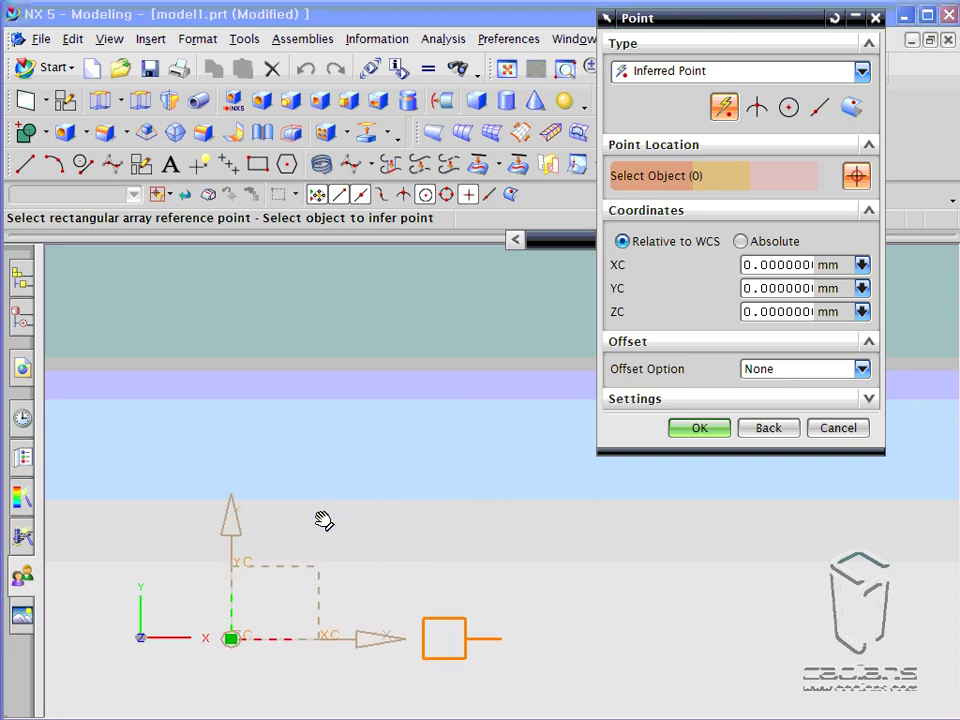
pyautogui.click(722, 433)
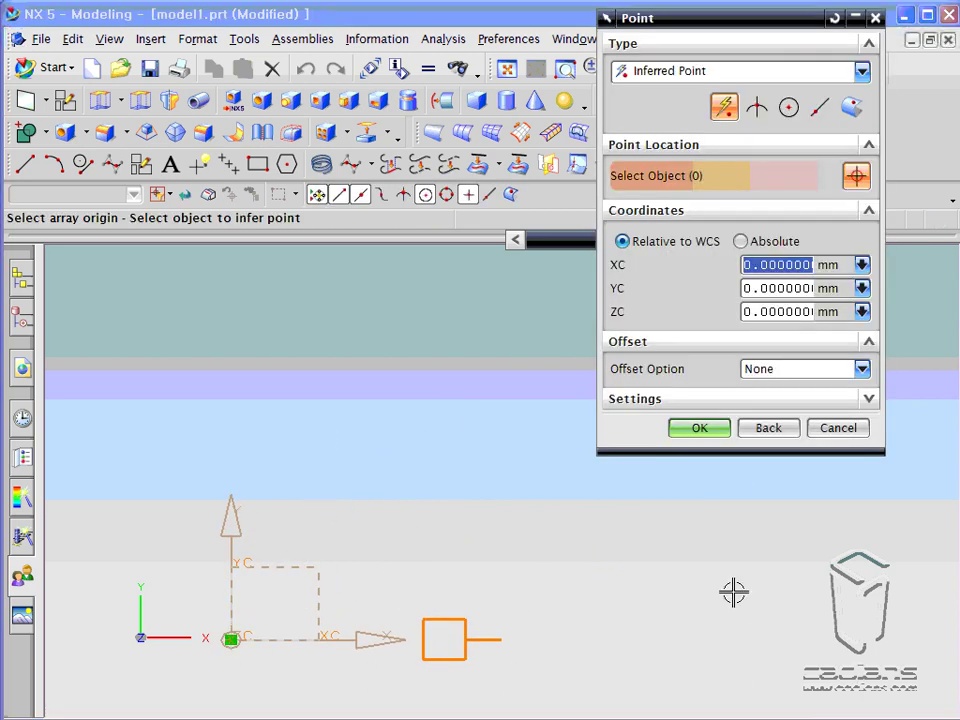
pyautogui.write('100')
pyautogui.press('Tab')
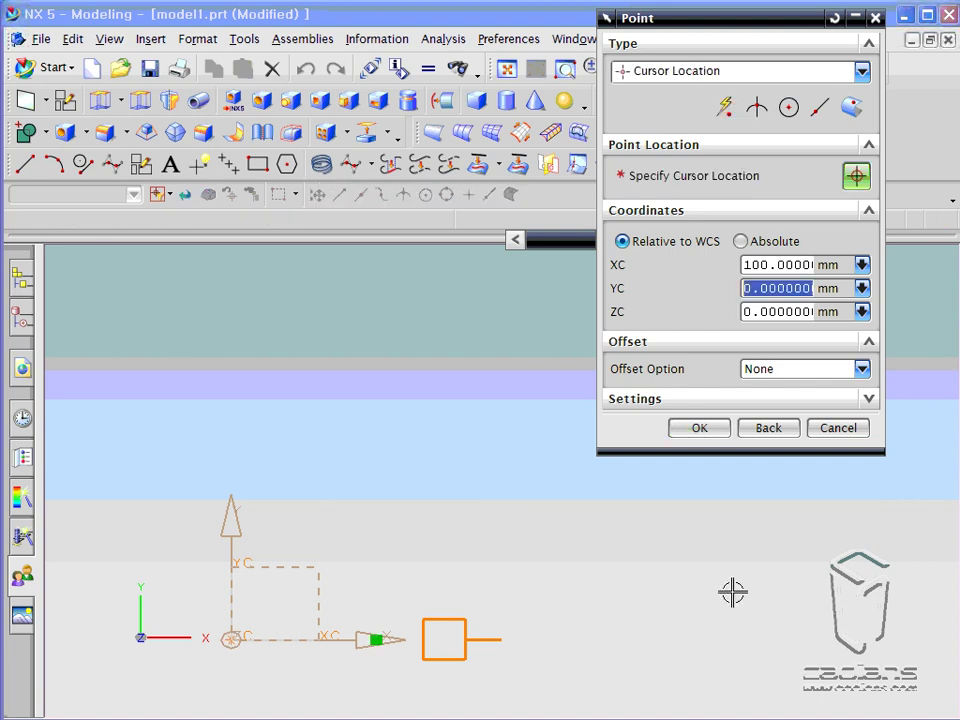
pyautogui.write('1')
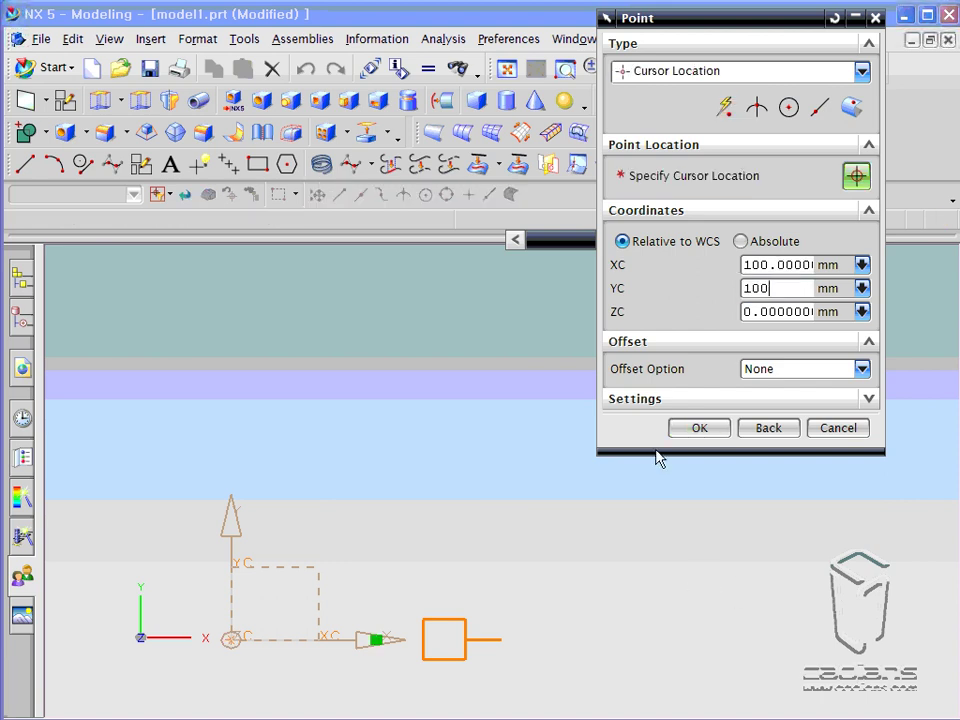
pyautogui.click(699, 428)
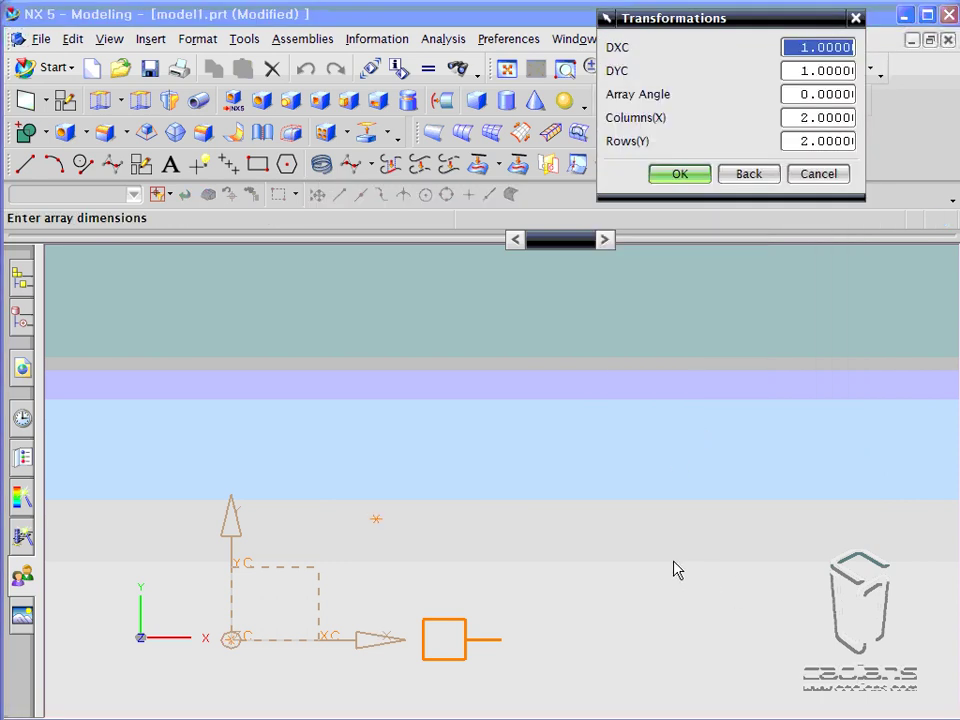
# - Define the rectangular array with DXC 5, DYC 5, 100 columns and 100 rows
pyautogui.moveTo(724, 18); pyautogui.dragTo(720, 230)
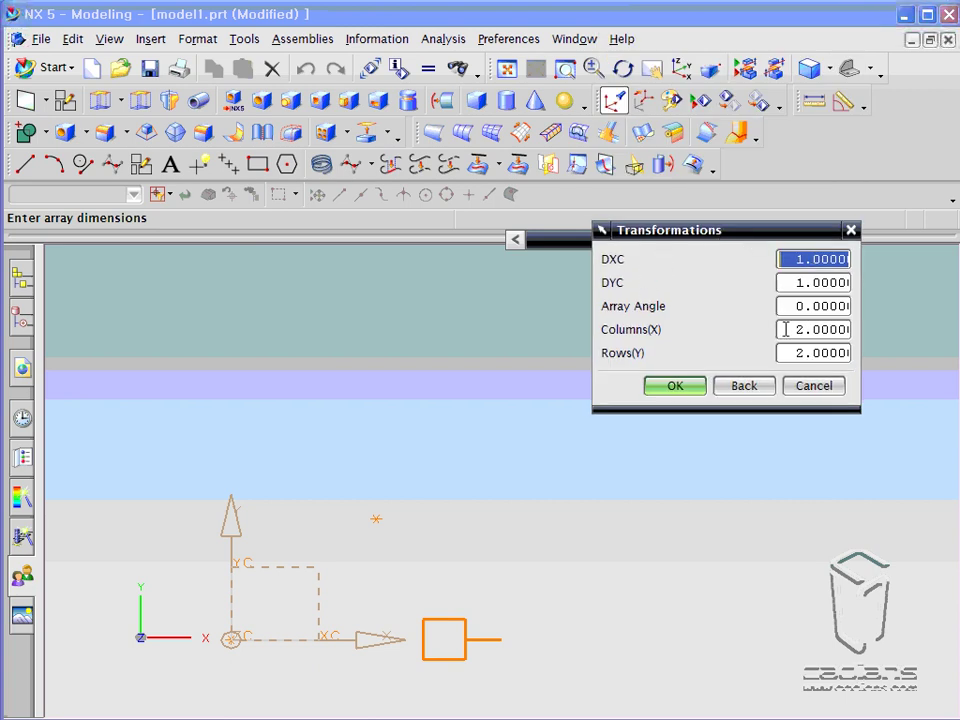
pyautogui.write('5')
pyautogui.click(822, 282)
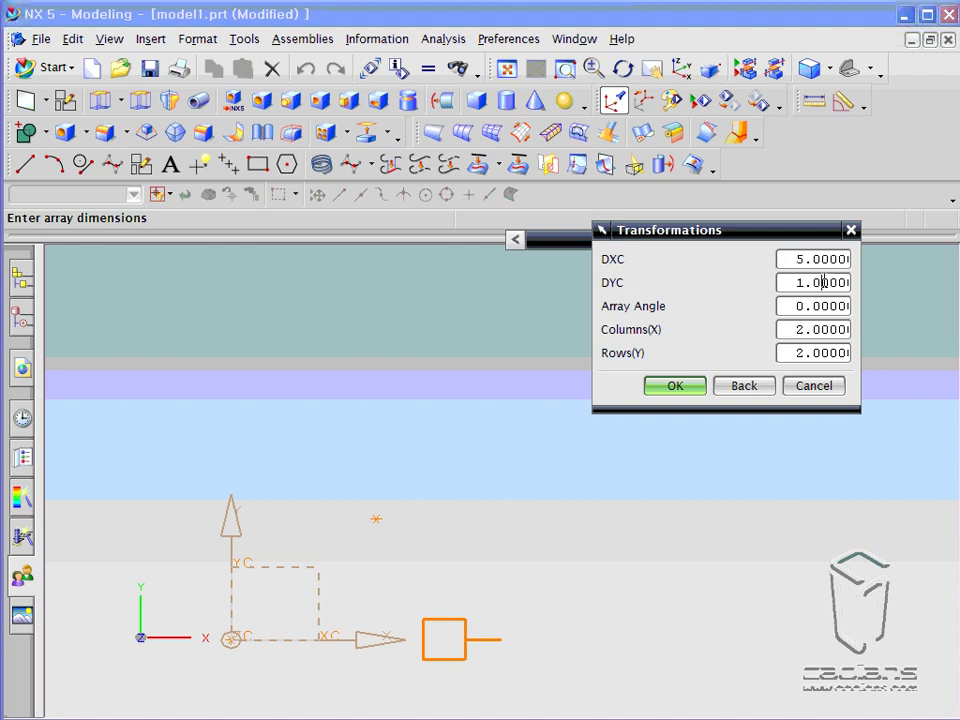
pyautogui.doubleClick(822, 282)
pyautogui.write('5')
pyautogui.click(818, 329)
pyautogui.doubleClick(818, 329)
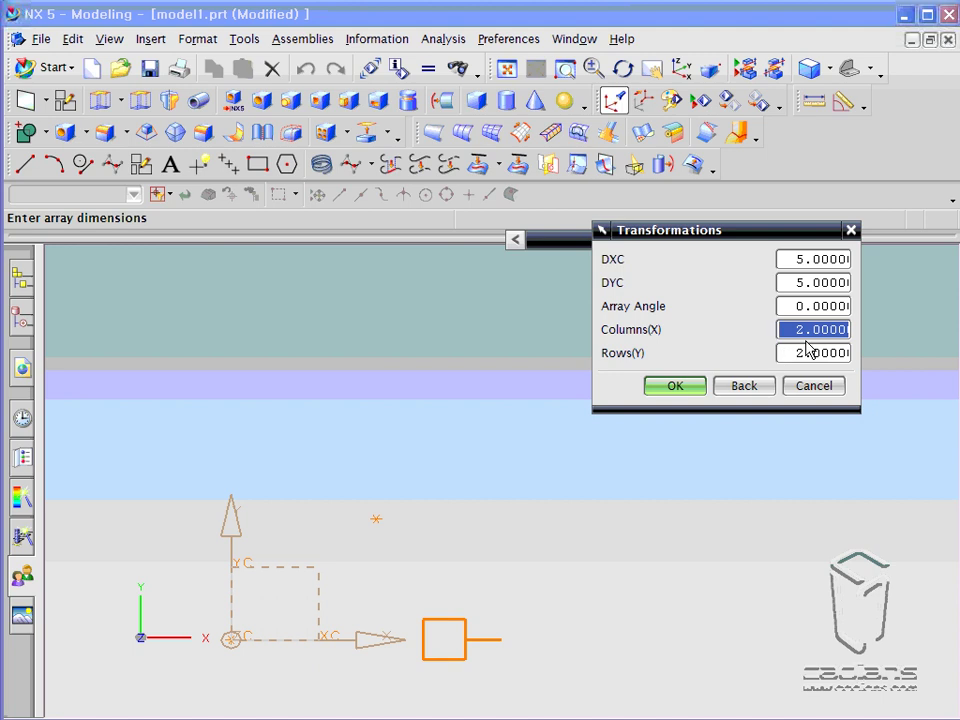
pyautogui.write('100')
pyautogui.press('Tab')
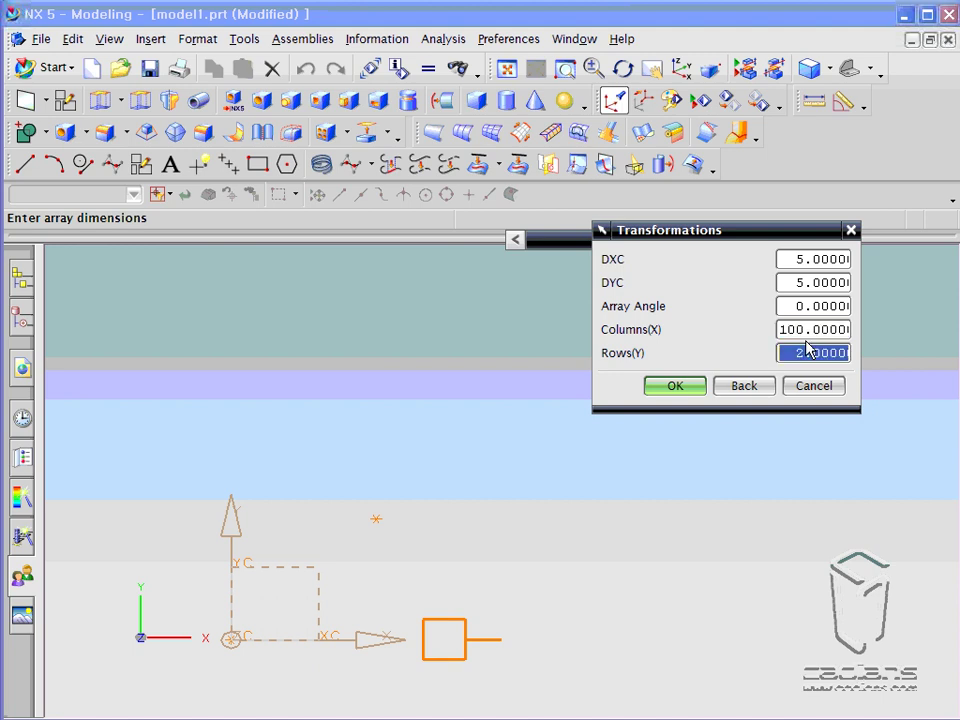
pyautogui.write('1')
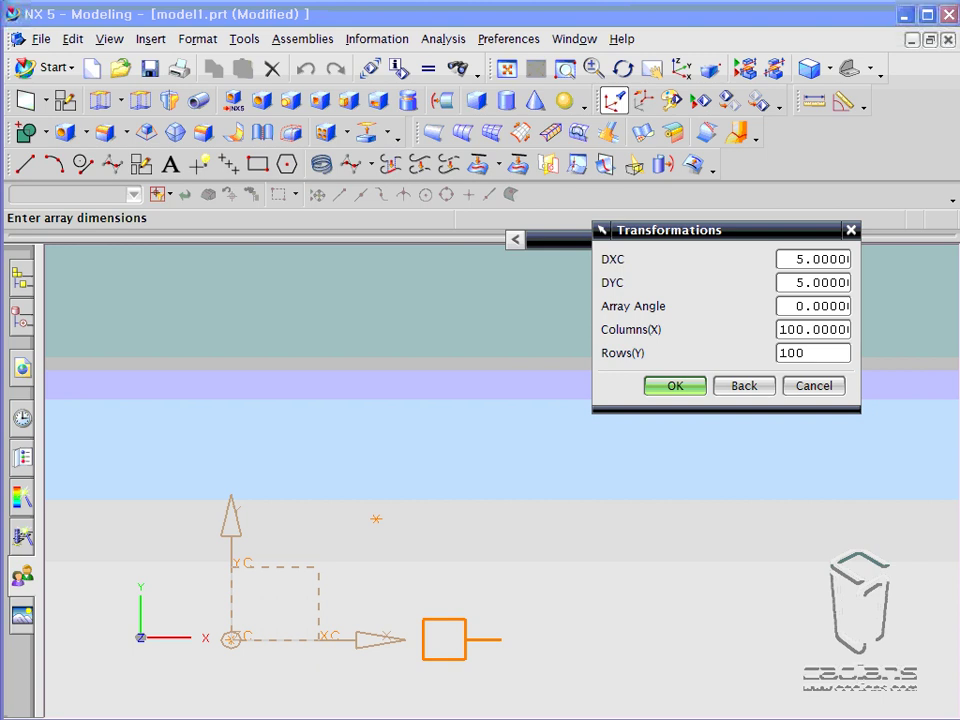
pyautogui.click(674, 386)
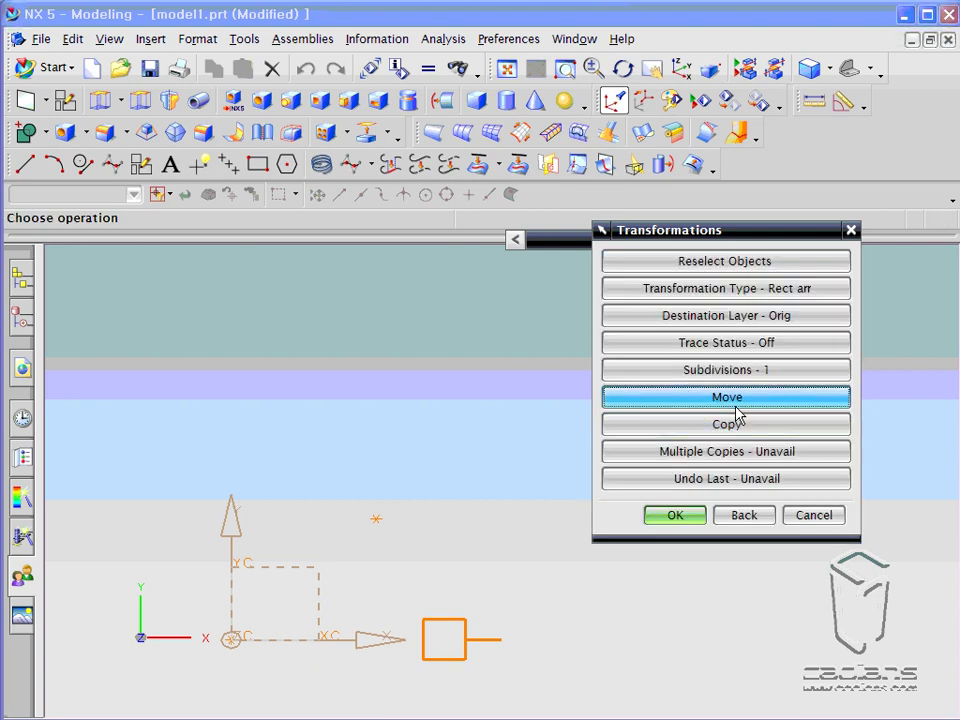
# - Generate the 100-by-100 array as a copy of the profile and undo that transformation
pyautogui.click(737, 424)
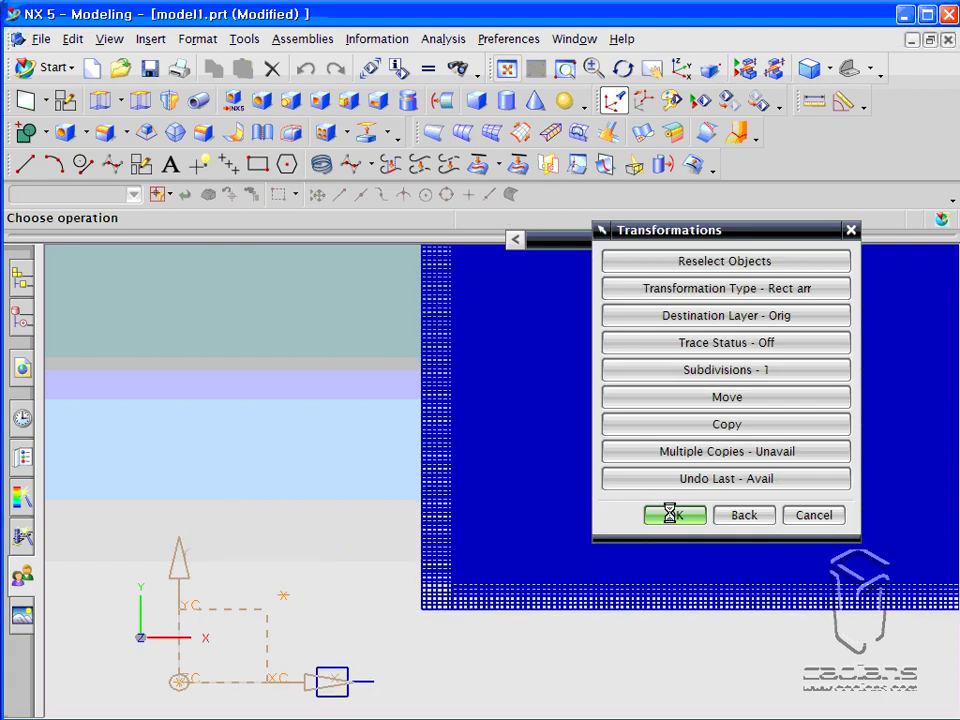
pyautogui.moveTo(779, 235); pyautogui.dragTo(820, 166)
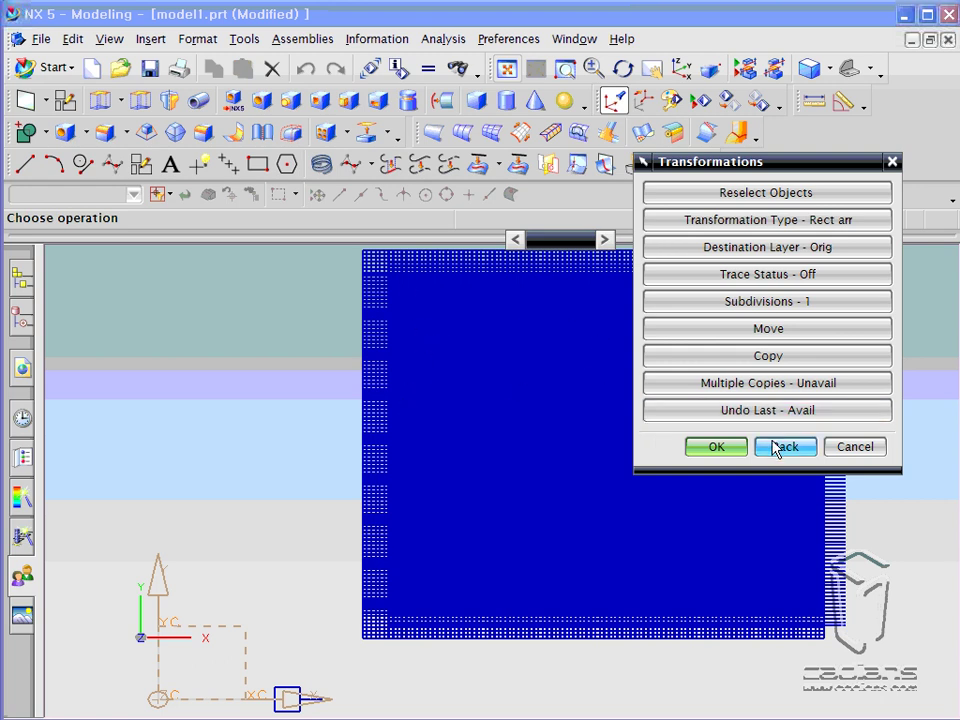
pyautogui.click(815, 411)
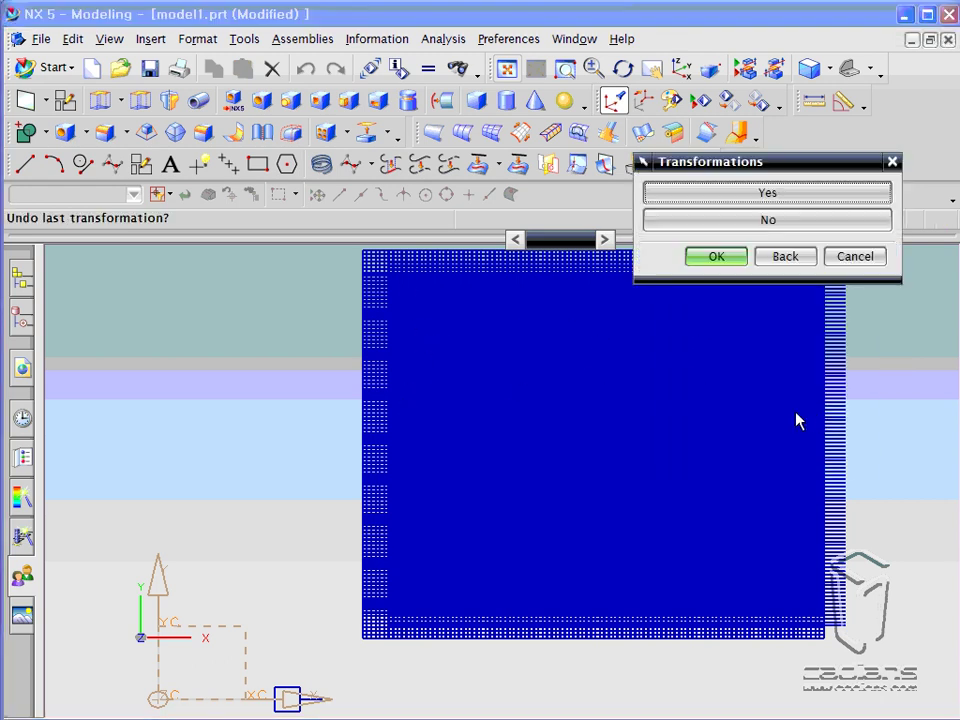
pyautogui.click(754, 190)
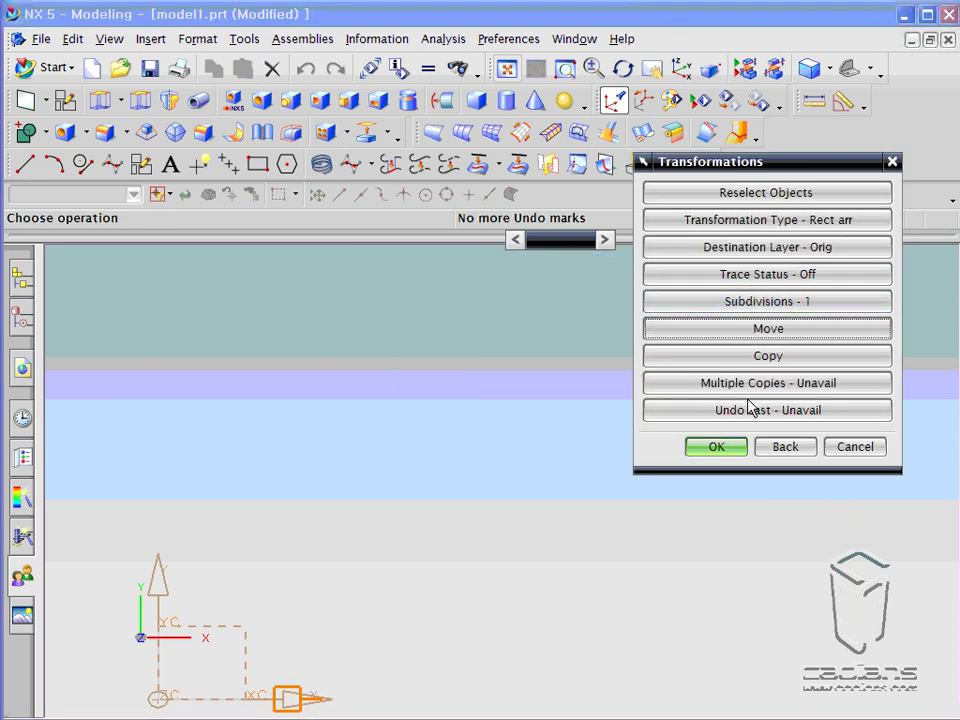
# - Restart the Rectangular Array with the WCS origin as reference point and XC 100, YC 100 mm as the array origin
pyautogui.click(782, 222)
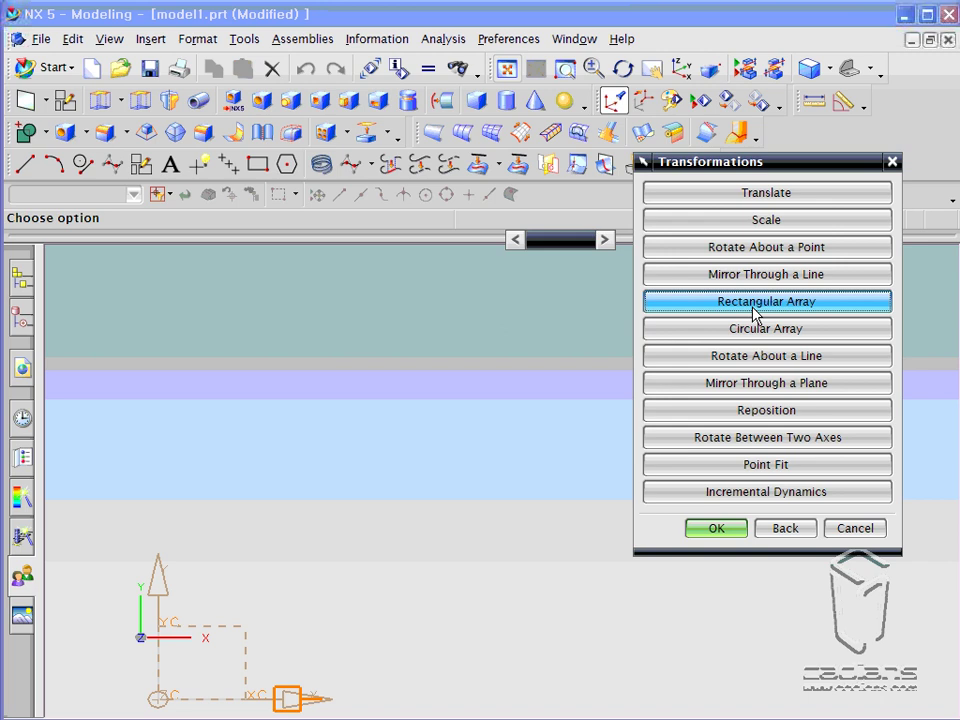
pyautogui.click(755, 302)
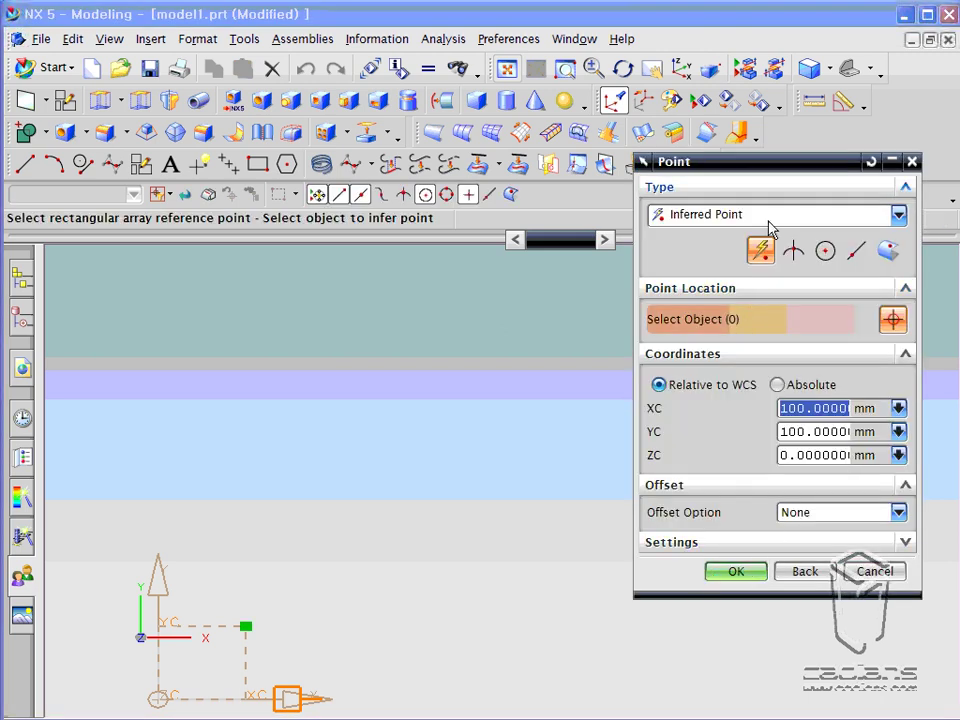
pyautogui.click(870, 161)
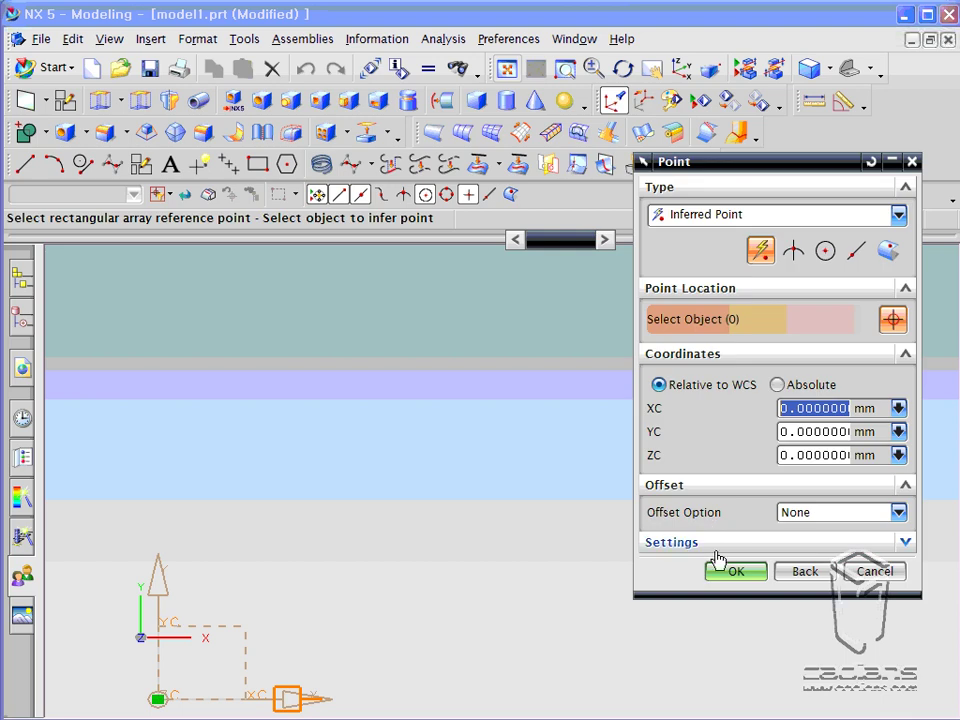
pyautogui.click(720, 573)
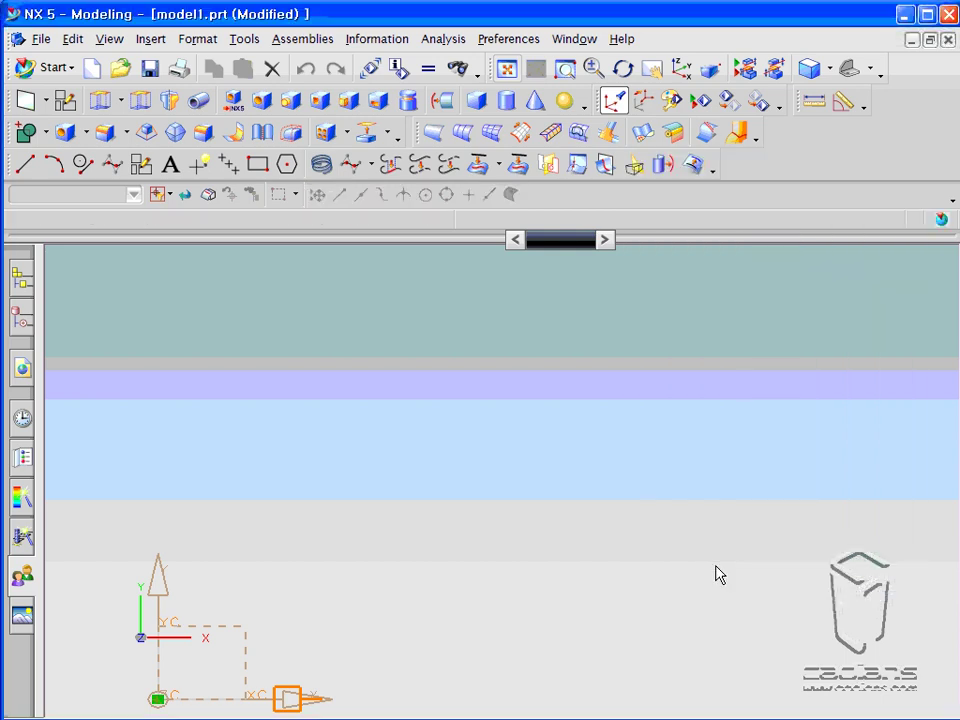
pyautogui.write('1')
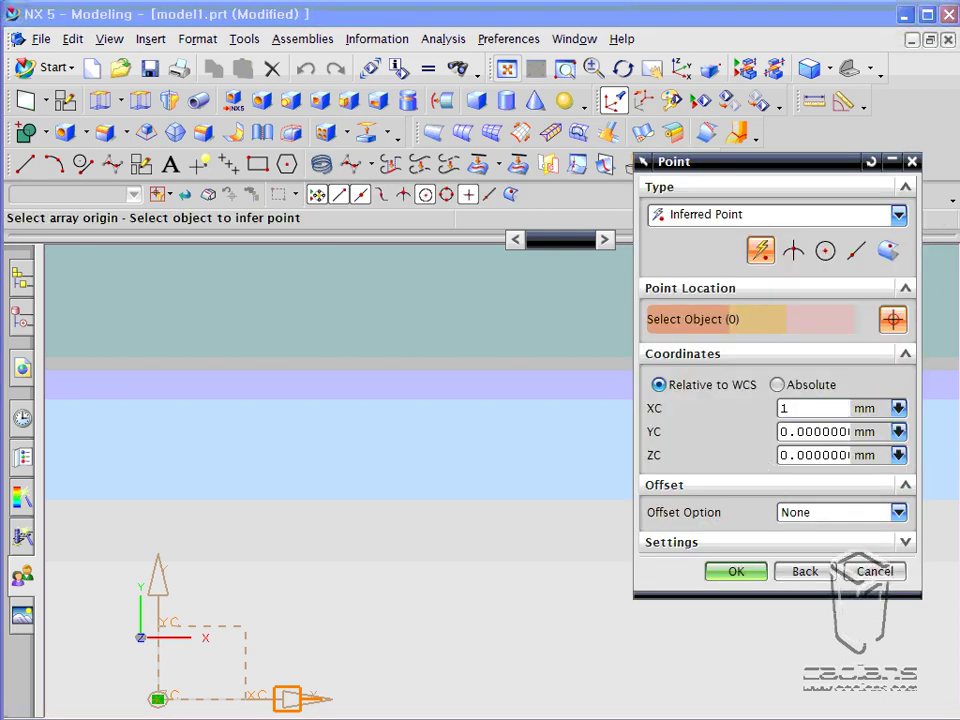
pyautogui.write('00')
pyautogui.press('Tab')
pyautogui.write('100')
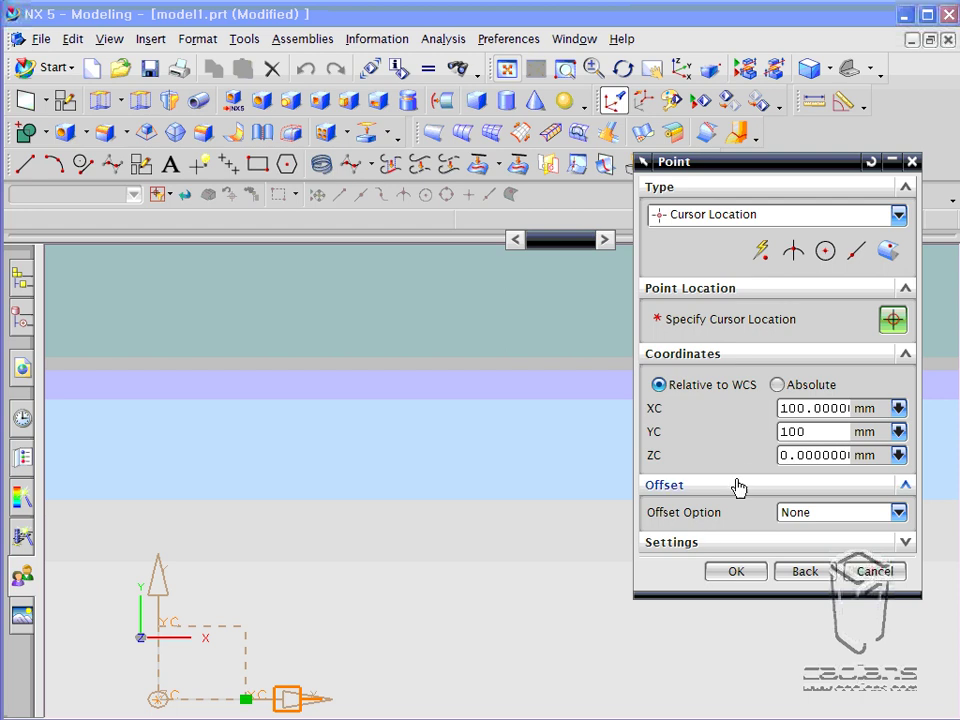
pyautogui.click(729, 572)
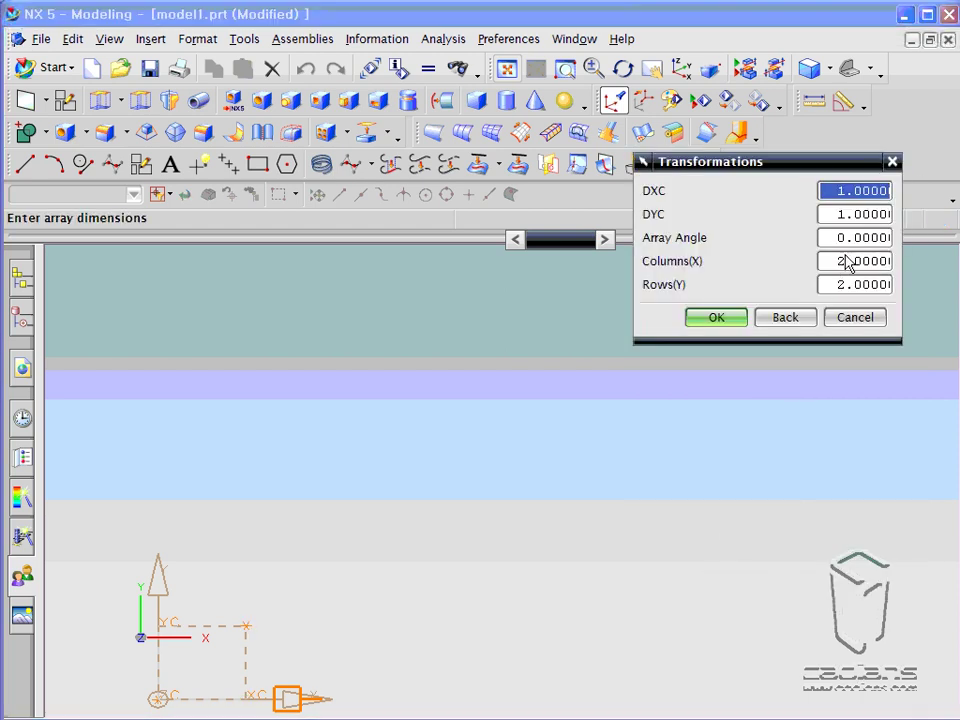
# - Copy the square and line into a rectangular array with DXC 100, DYC 100, 3 columns and 3 rows
pyautogui.write('100')
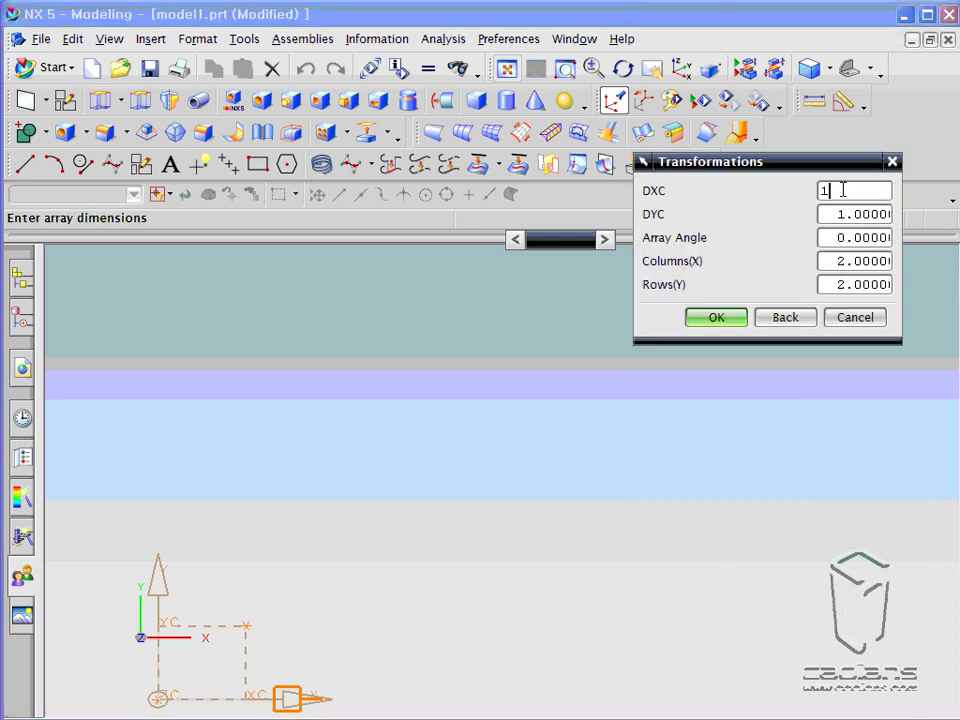
pyautogui.press('Tab')
pyautogui.write('100')
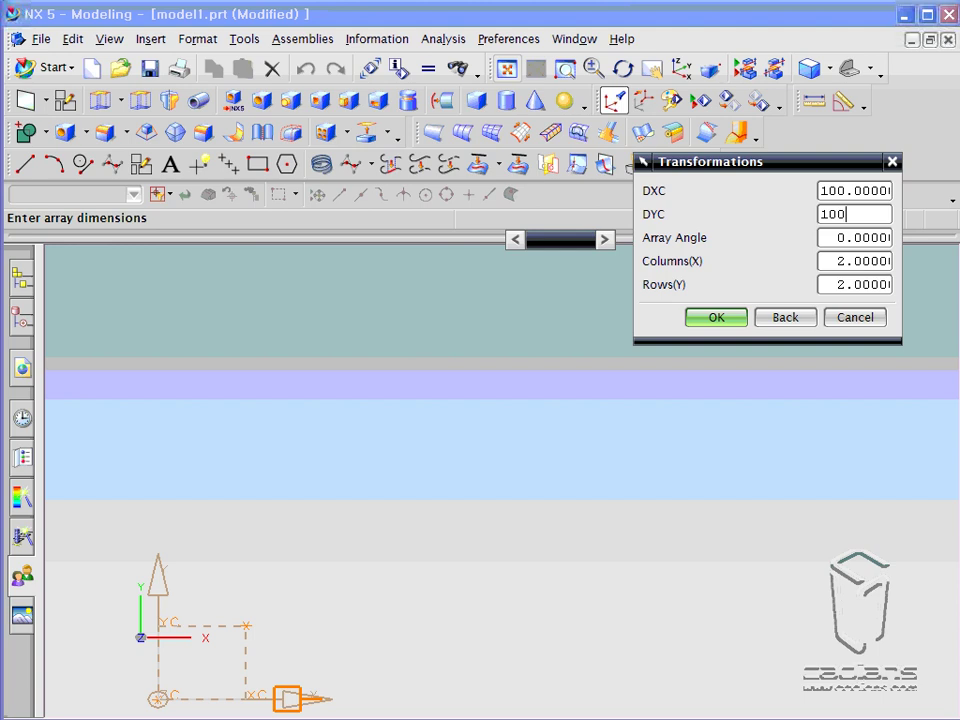
pyautogui.click(843, 260)
pyautogui.write('5')
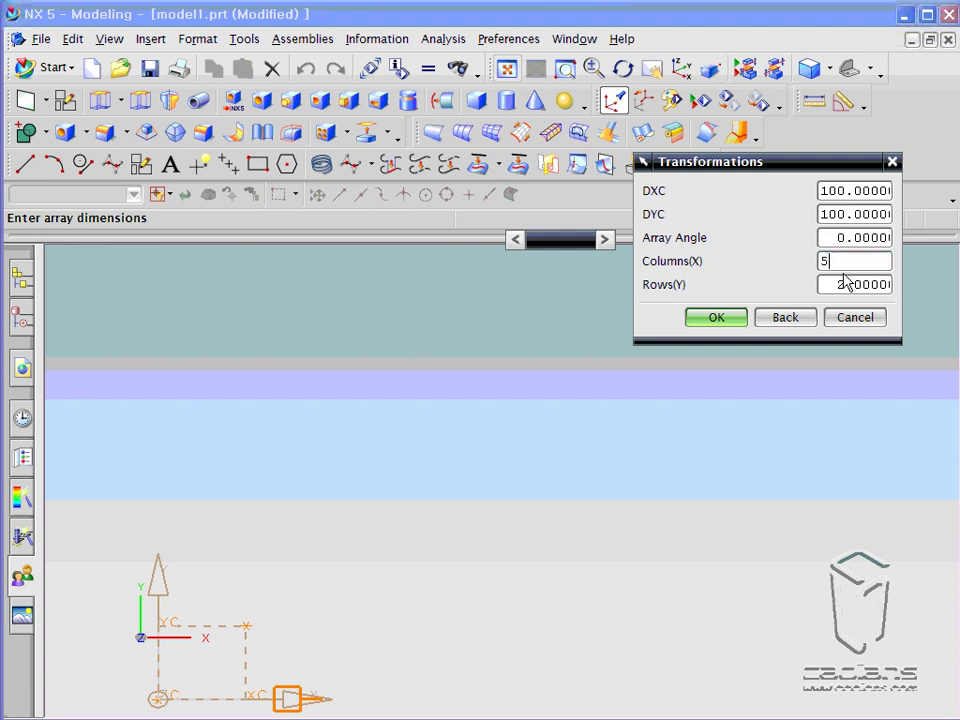
pyautogui.press('Tab')
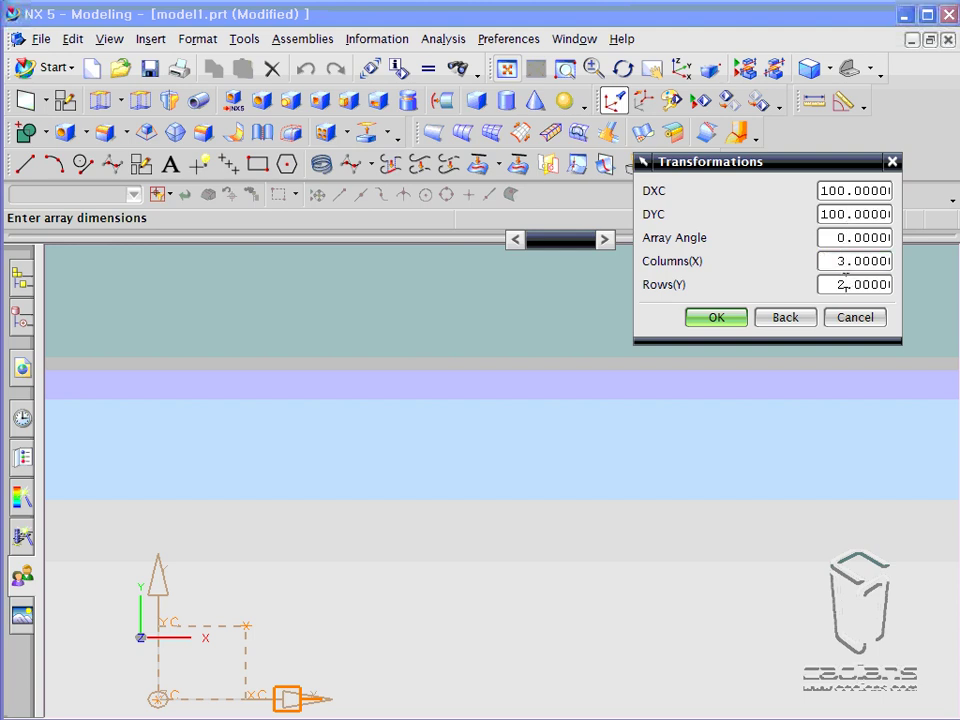
pyautogui.write('3')
pyautogui.click(741, 322)
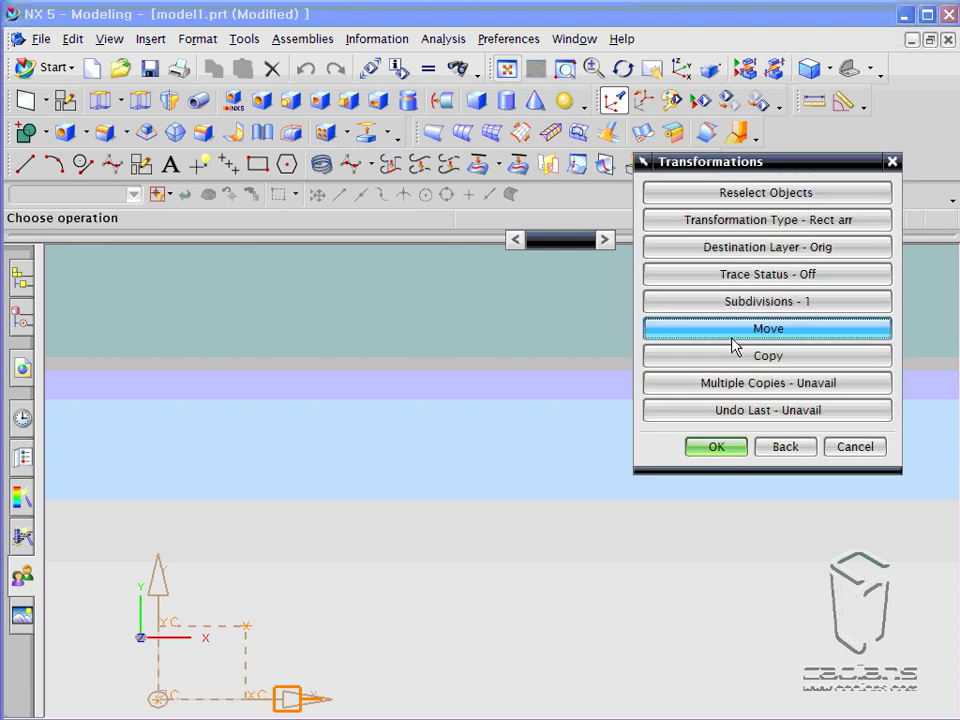
pyautogui.click(668, 359)
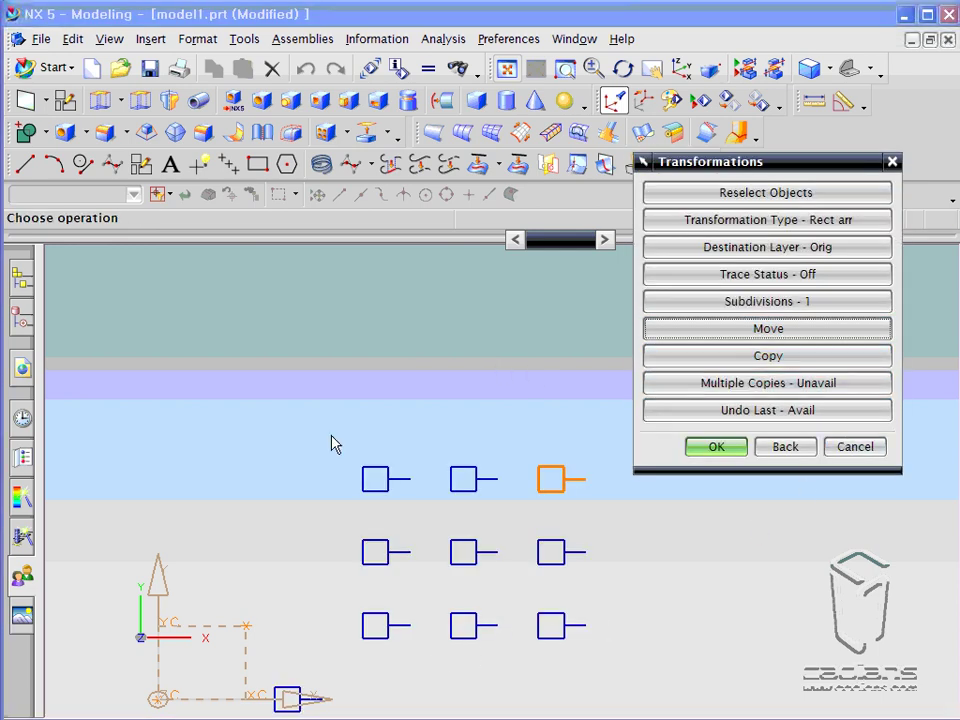
pyautogui.click(858, 448)
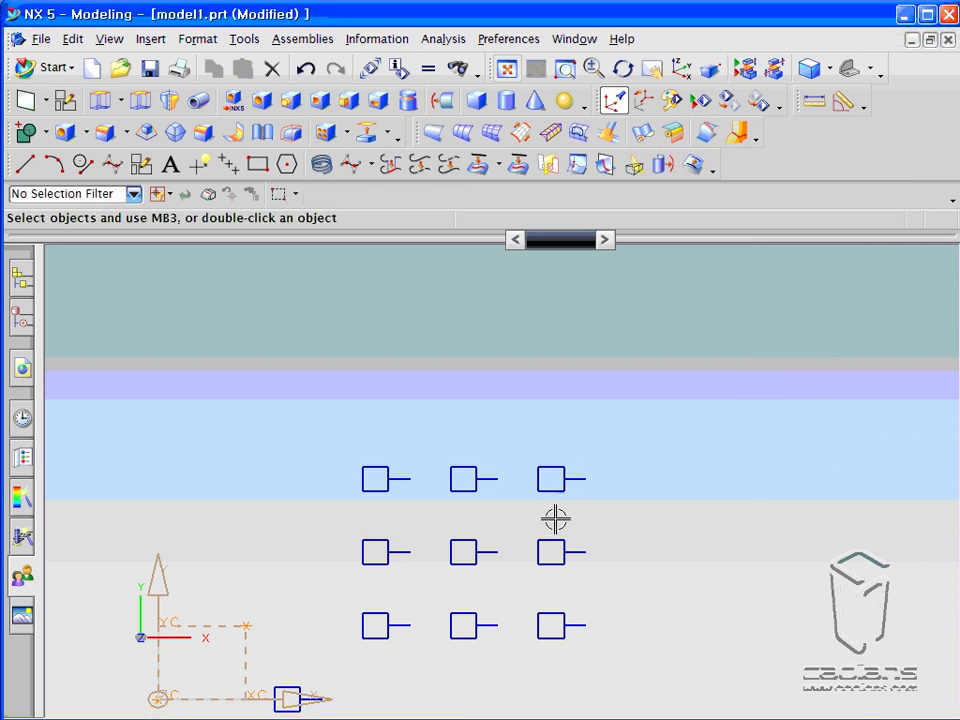
# - Measure the distance from the original square's lower-left corner to the same corner of the nearest array copy
pyautogui.keyDown('shift'); pyautogui.moveTo(555, 516); pyautogui.dragTo(630, 448, button='middle'); pyautogui.keyUp('shift')
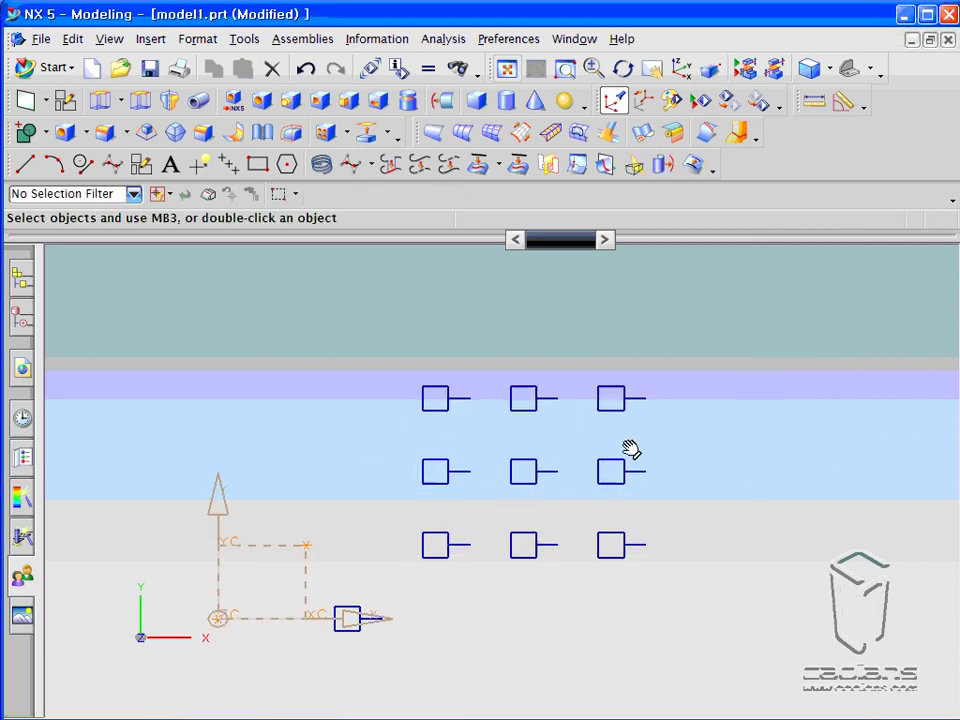
pyautogui.doubleClick(212, 615)
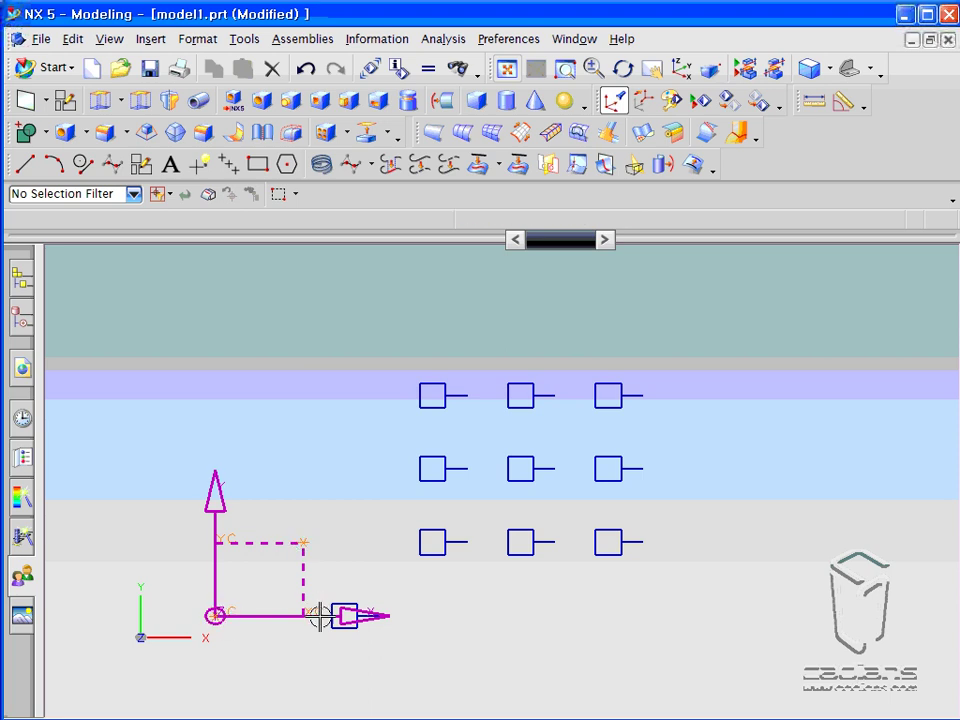
pyautogui.click(507, 38)
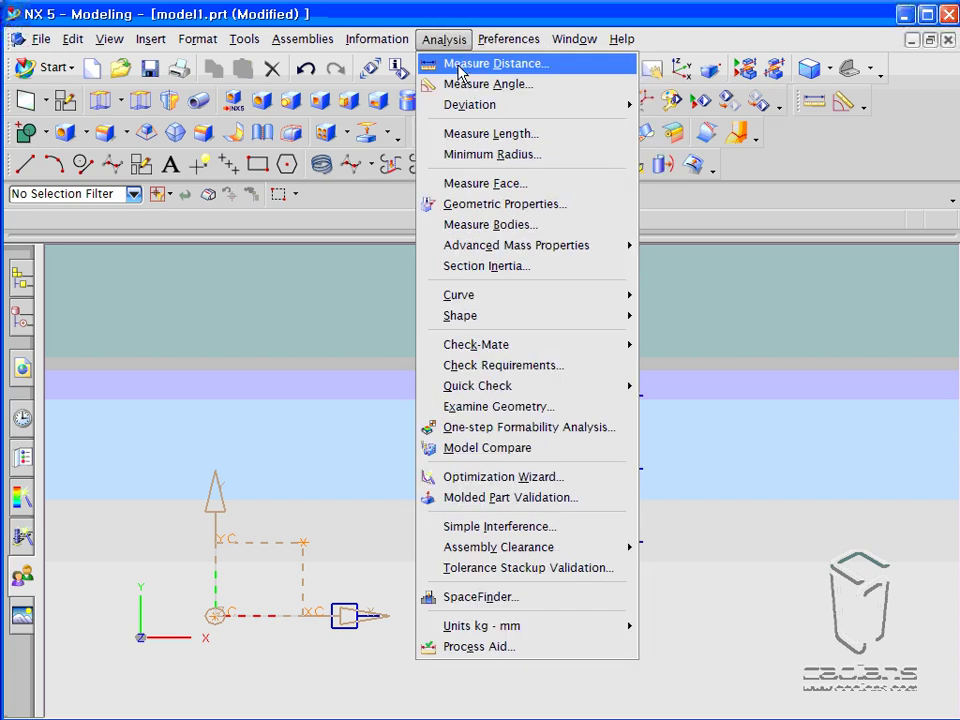
pyautogui.click(465, 64)
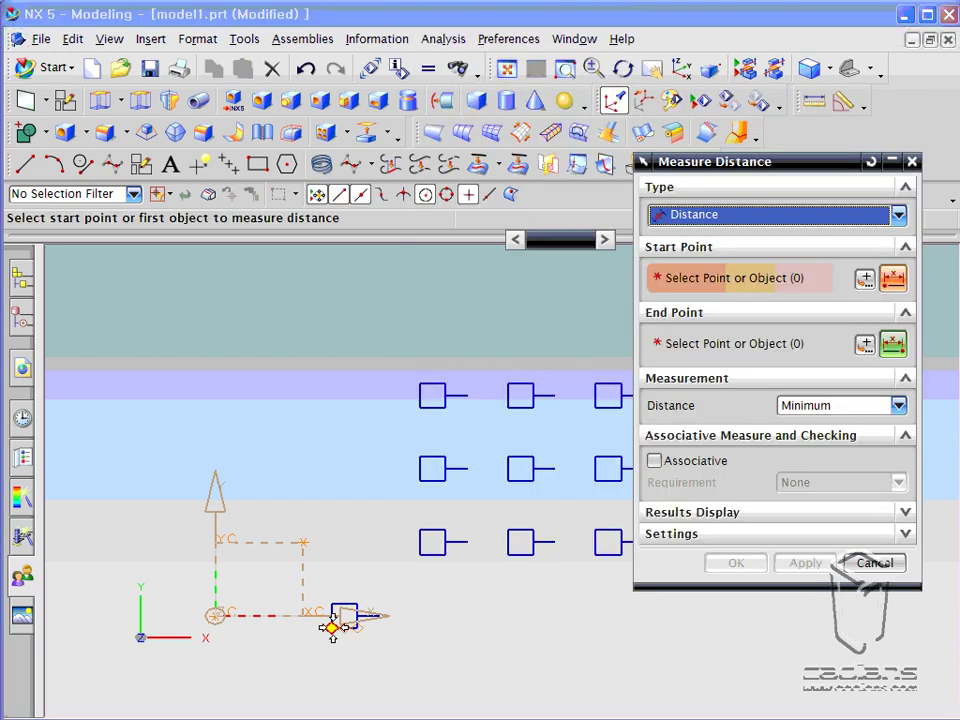
pyautogui.click(333, 628)
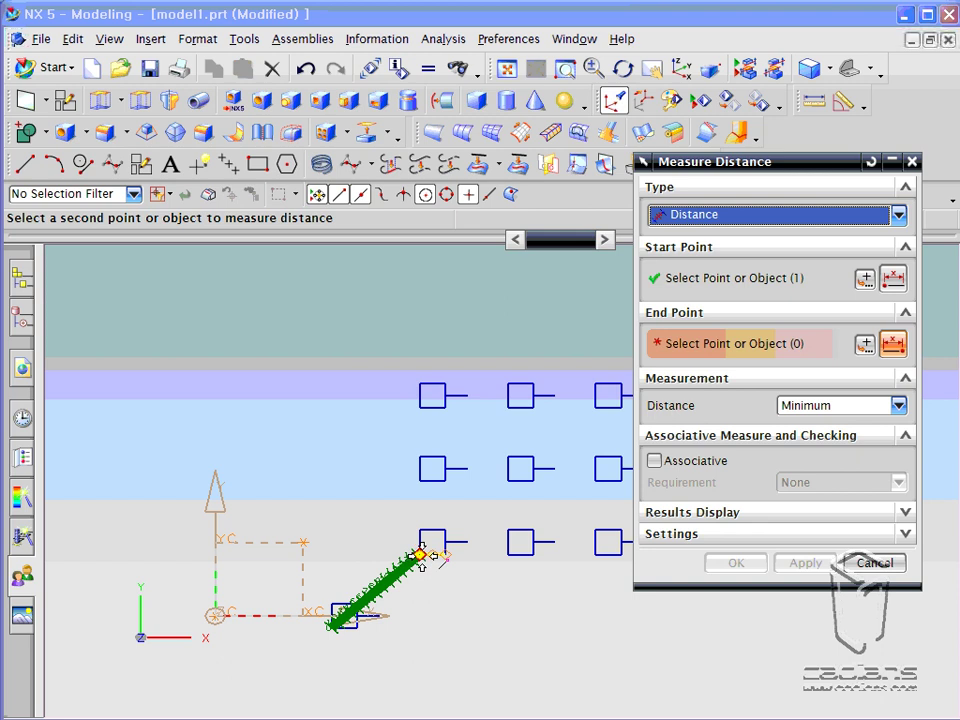
pyautogui.click(420, 555)
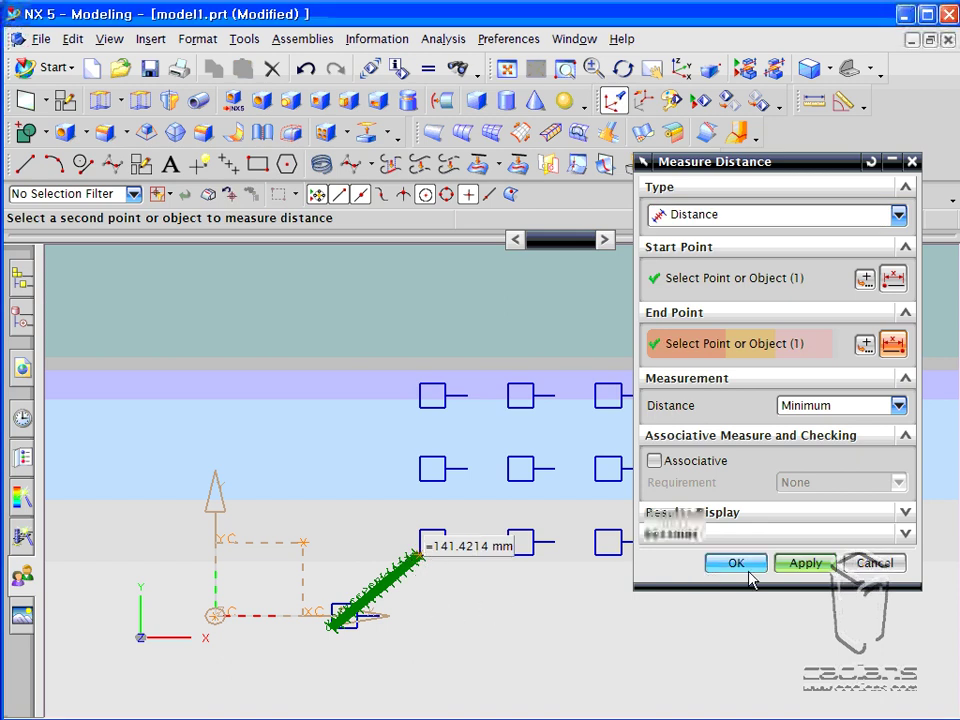
# - Show the distance measurement in an information window and examine the XC and YC deltas between the two corners
pyautogui.click(777, 515)
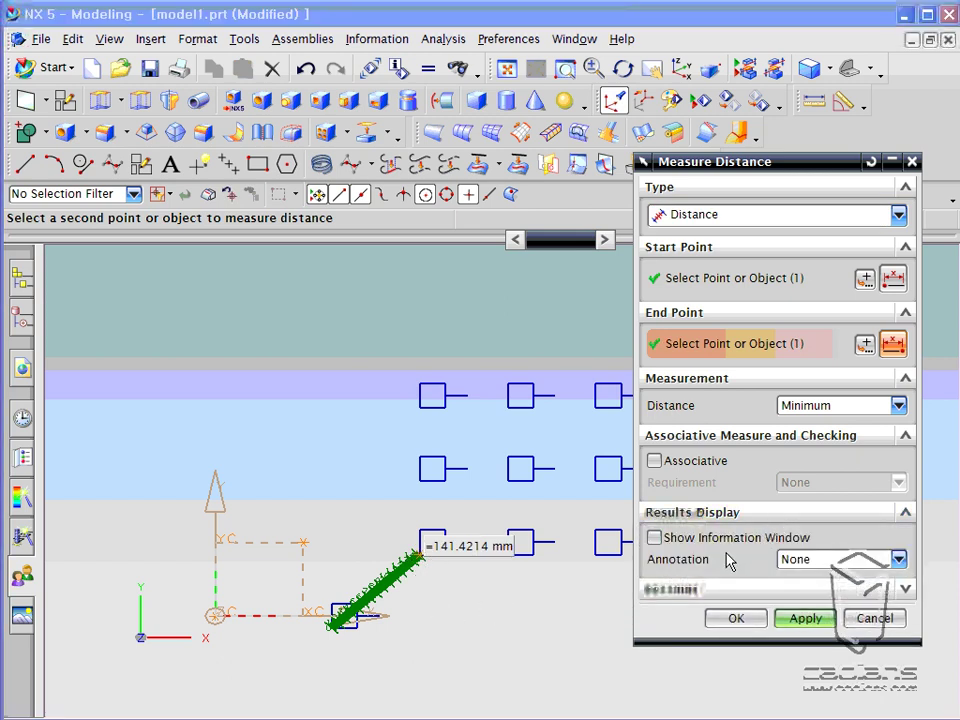
pyautogui.click(728, 541)
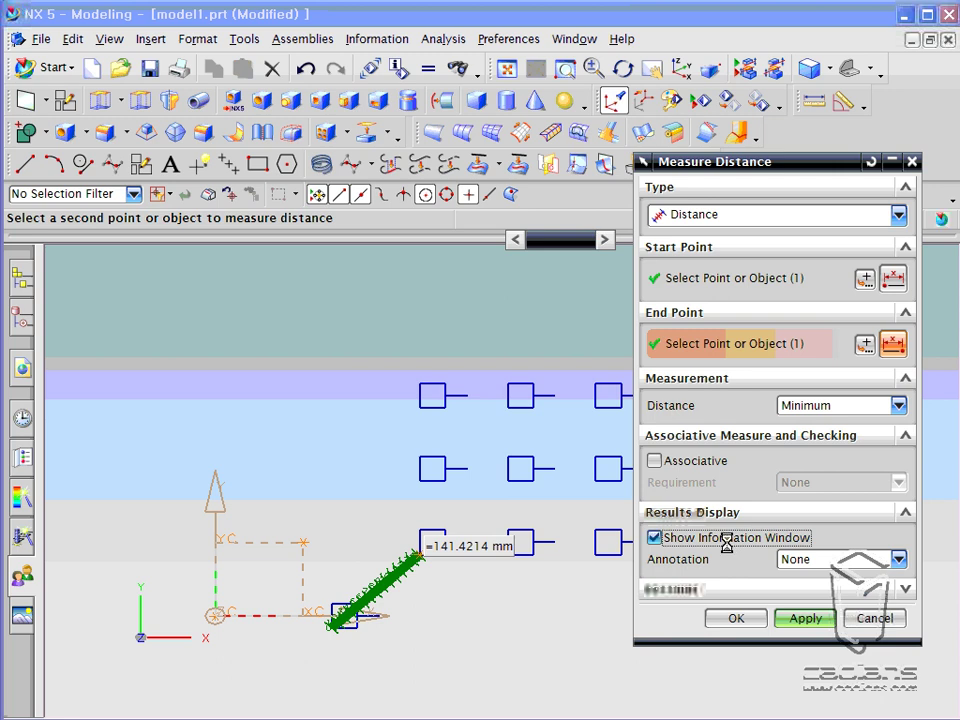
pyautogui.moveTo(645, 259); pyautogui.dragTo(390, 9)
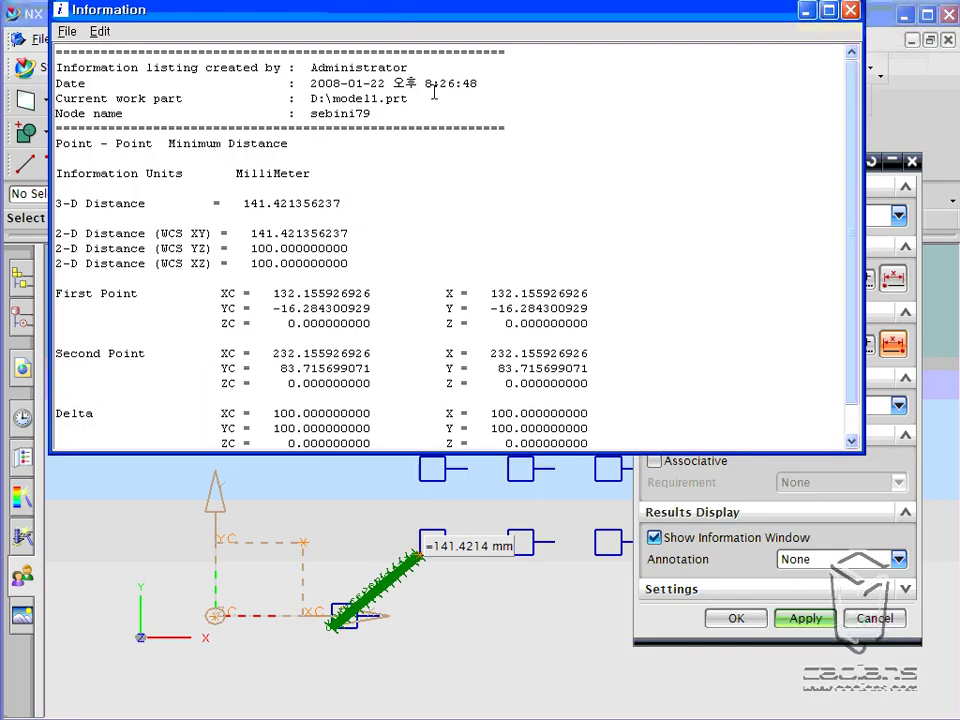
pyautogui.scroll(-1, 360, 285)
pyautogui.moveTo(277, 382)
pyautogui.mouseDown()
pyautogui.moveTo(300, 383)
pyautogui.moveTo(285, 396)
pyautogui.mouseUp()
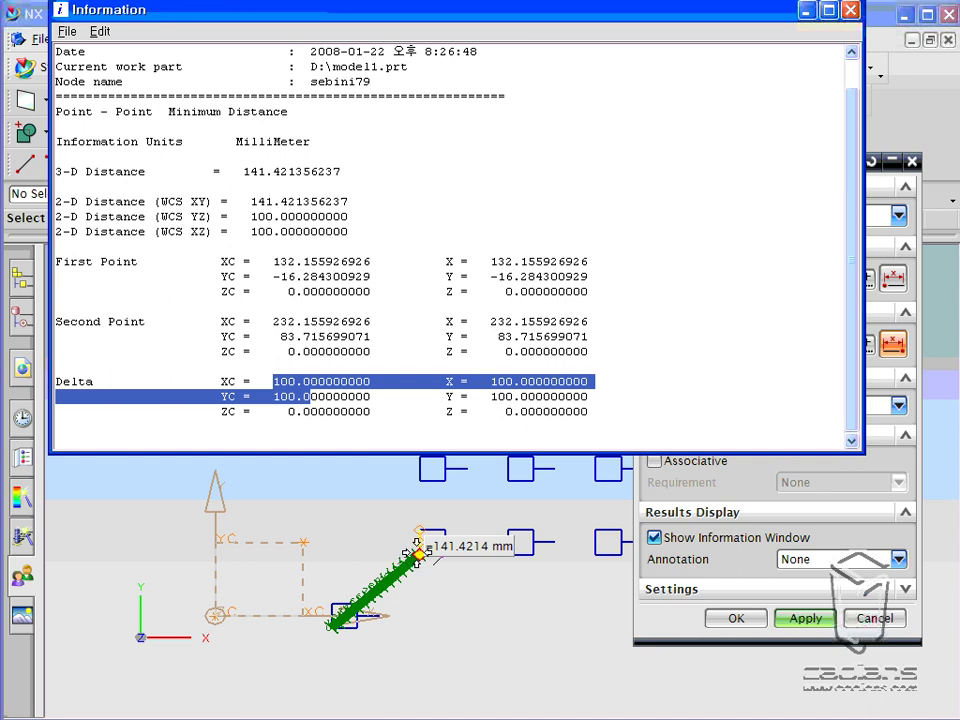
pyautogui.click(850, 10)
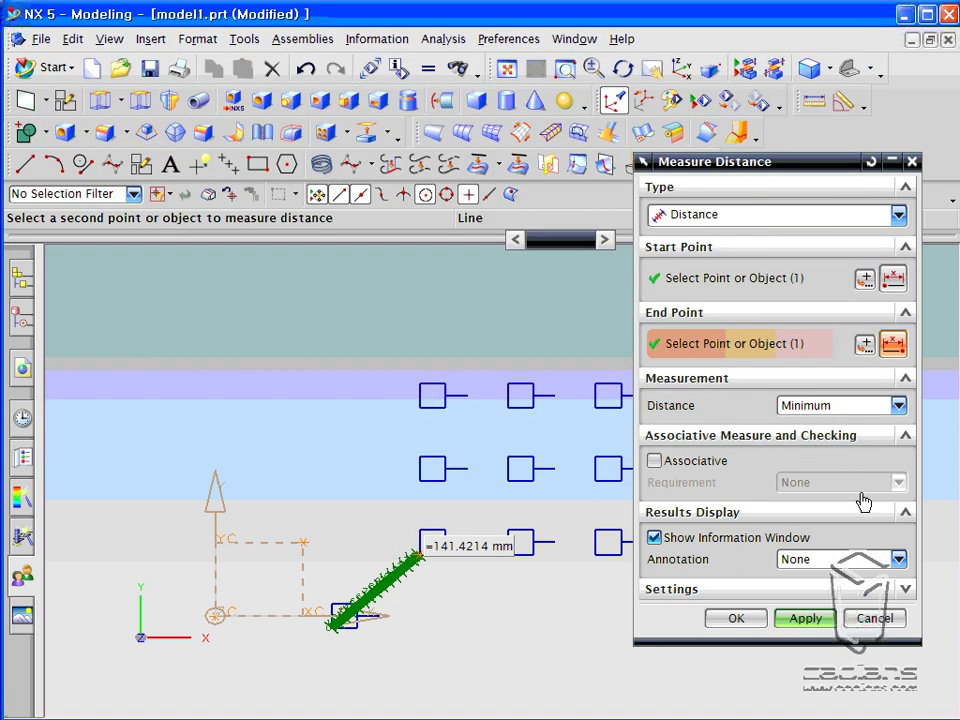
pyautogui.click(874, 618)
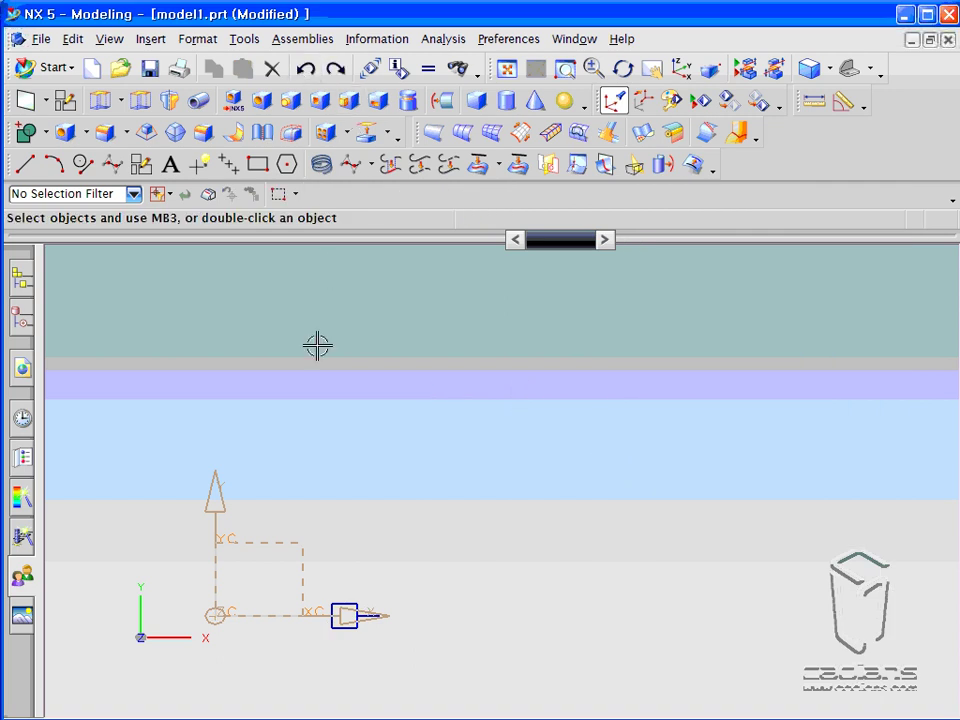
# - Start a Rotate About a Line transformation of the original square and line
pyautogui.click(70, 39)
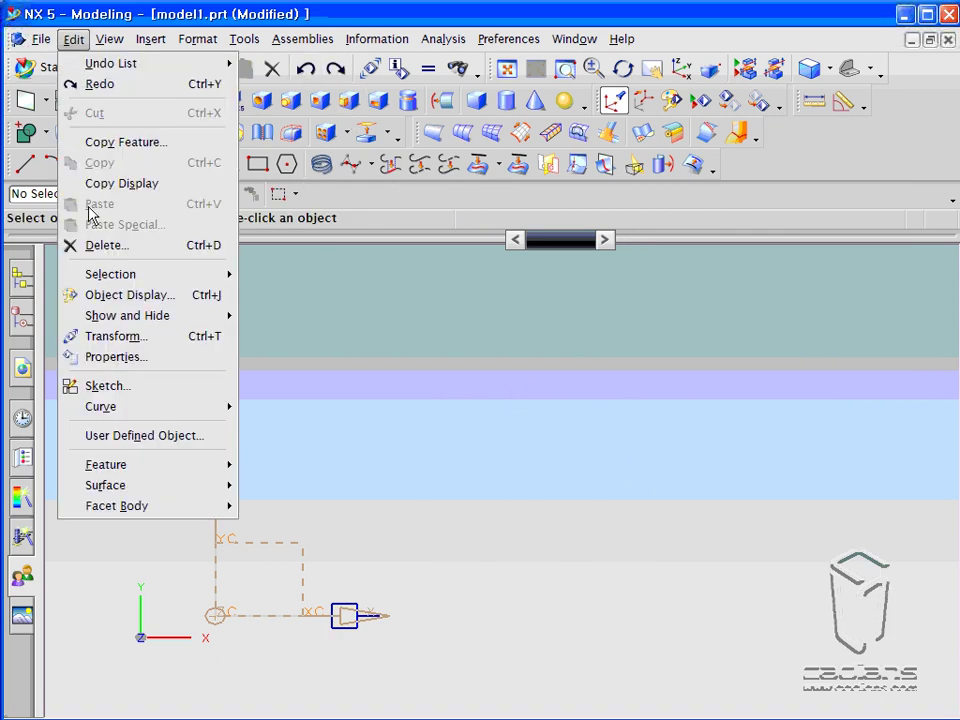
pyautogui.click(118, 337)
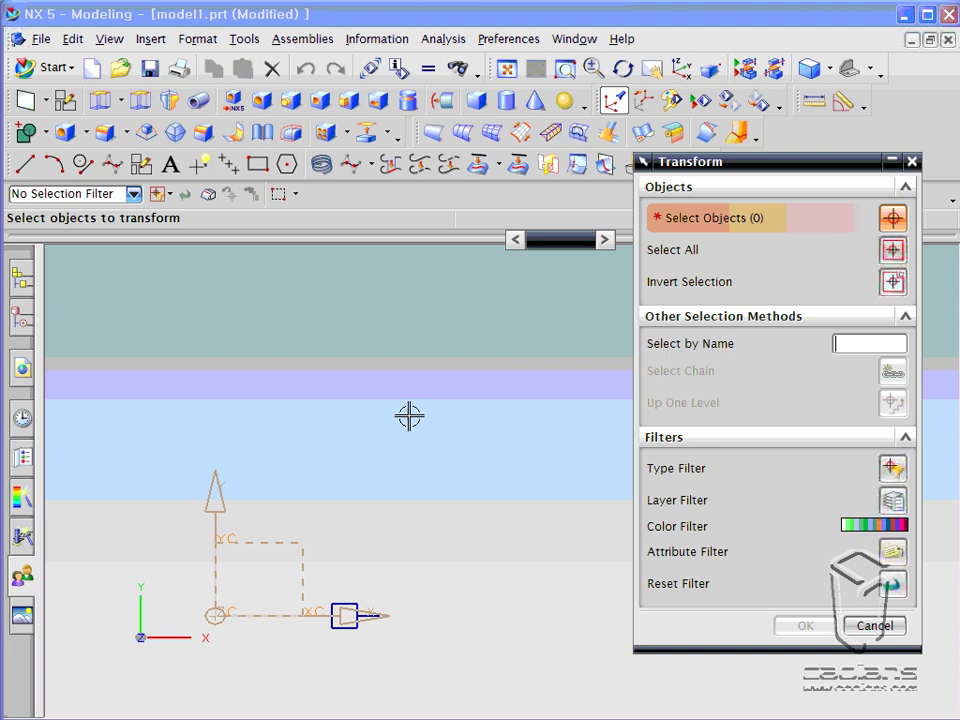
pyautogui.moveTo(324, 567); pyautogui.dragTo(405, 650)
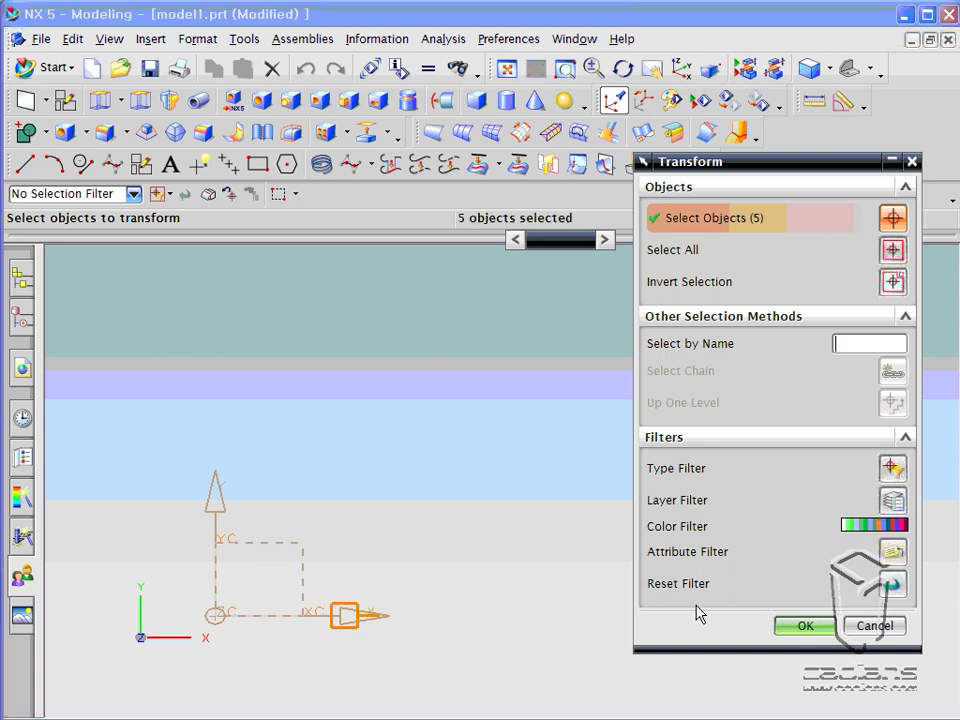
pyautogui.click(799, 626)
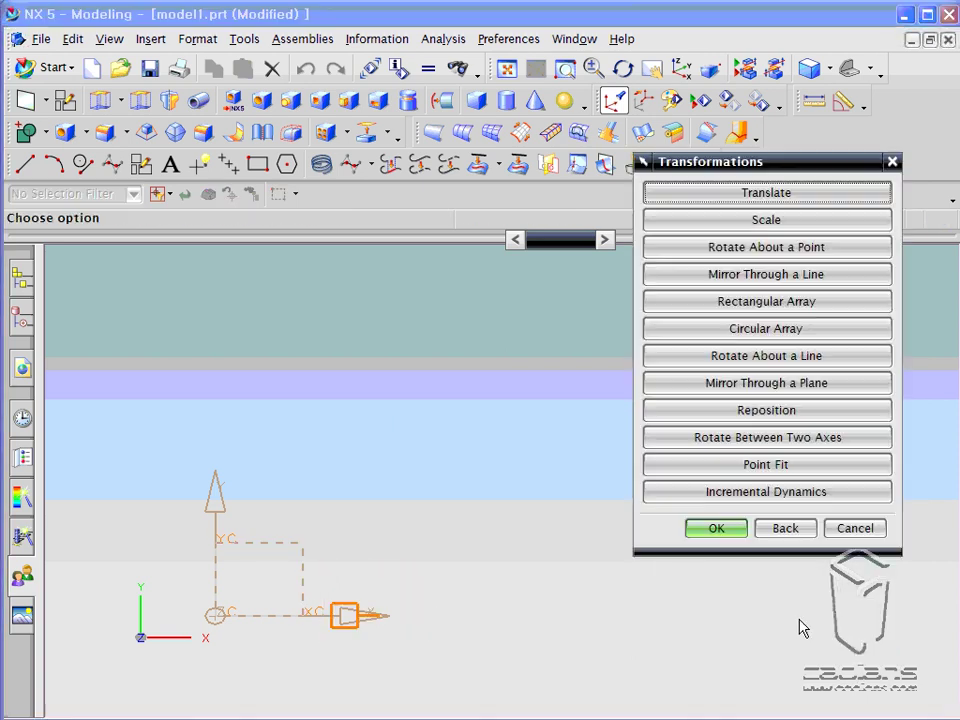
pyautogui.click(789, 360)
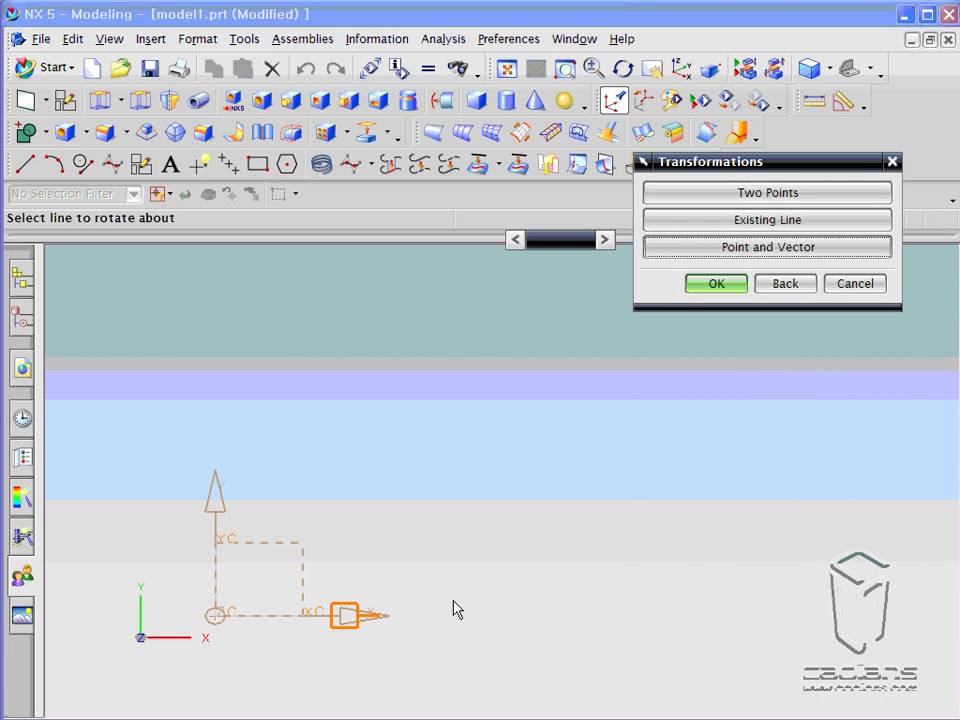
# - Define the rotation about the existing horizontal line attached to the square, with an angle of 30 degrees
pyautogui.keyDown('shift'); pyautogui.moveTo(345, 628); pyautogui.dragTo(508, 469, button='middle'); pyautogui.keyUp('shift')
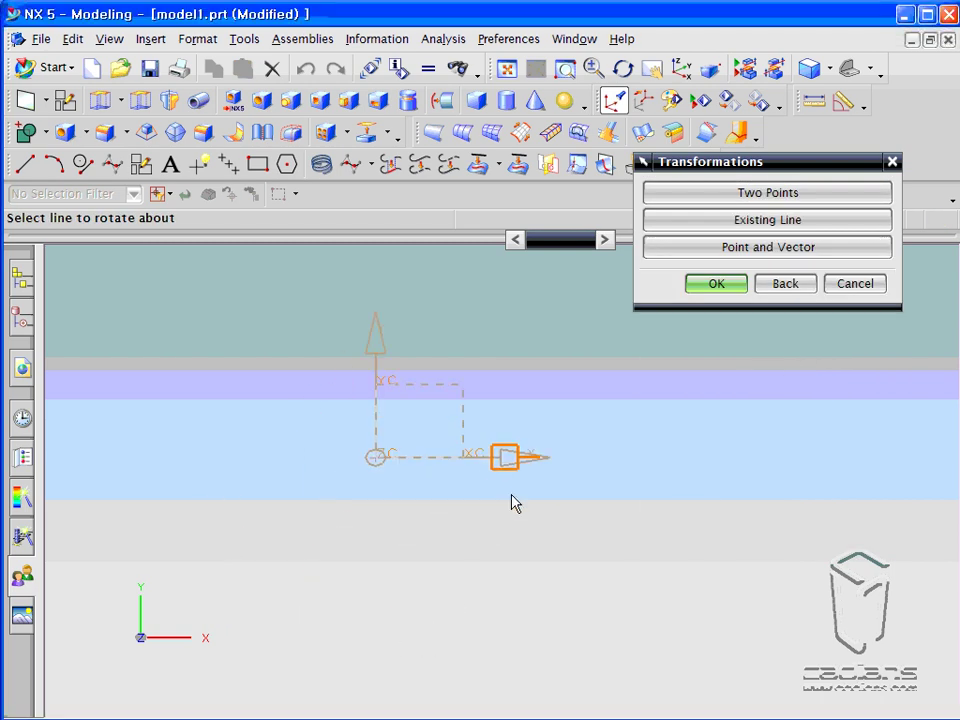
pyautogui.scroll(4, 520, 439)
pyautogui.scroll(2, 505, 460)
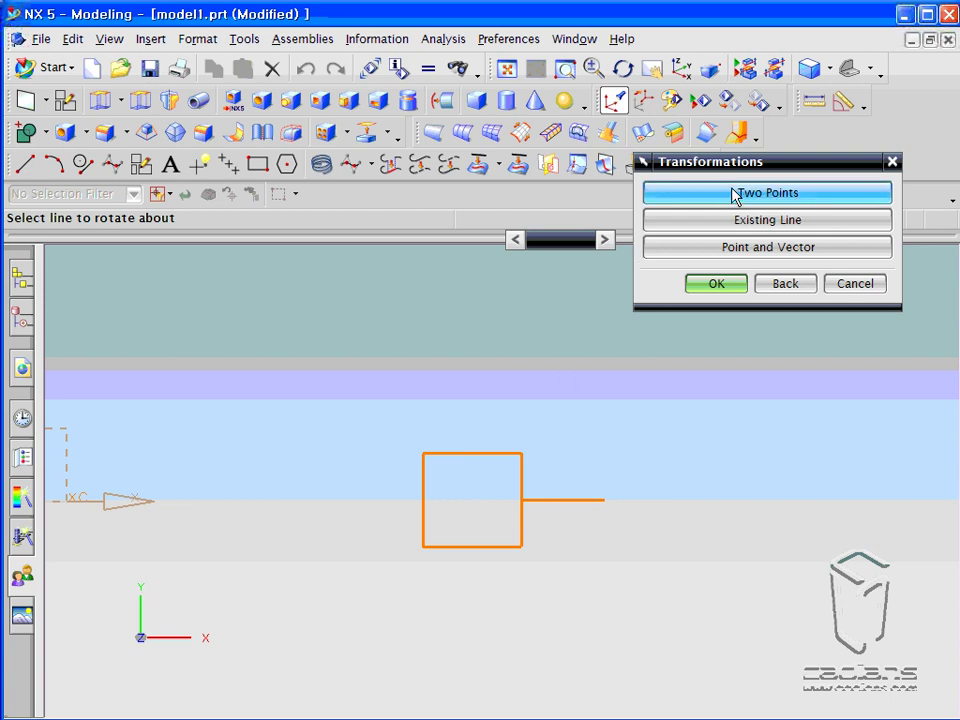
pyautogui.click(714, 224)
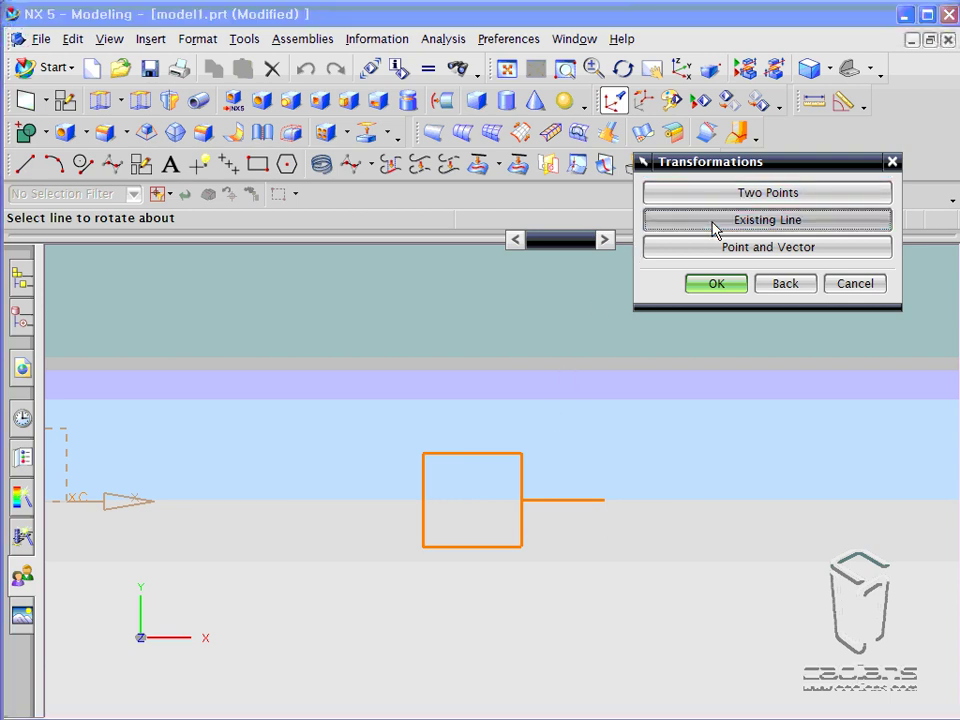
pyautogui.click(605, 494)
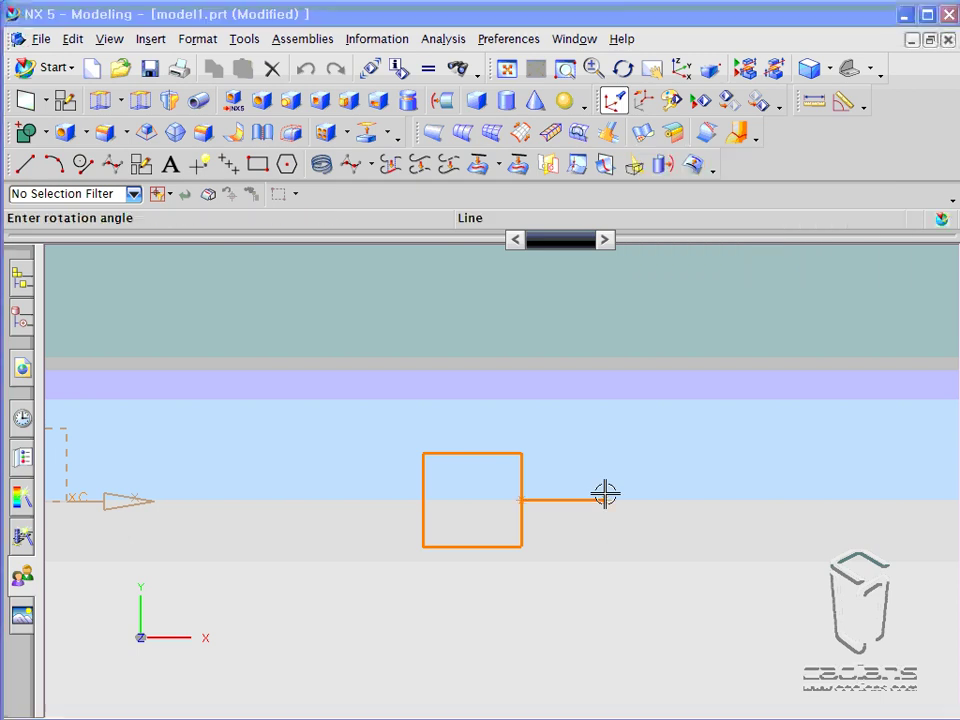
pyautogui.write('3')
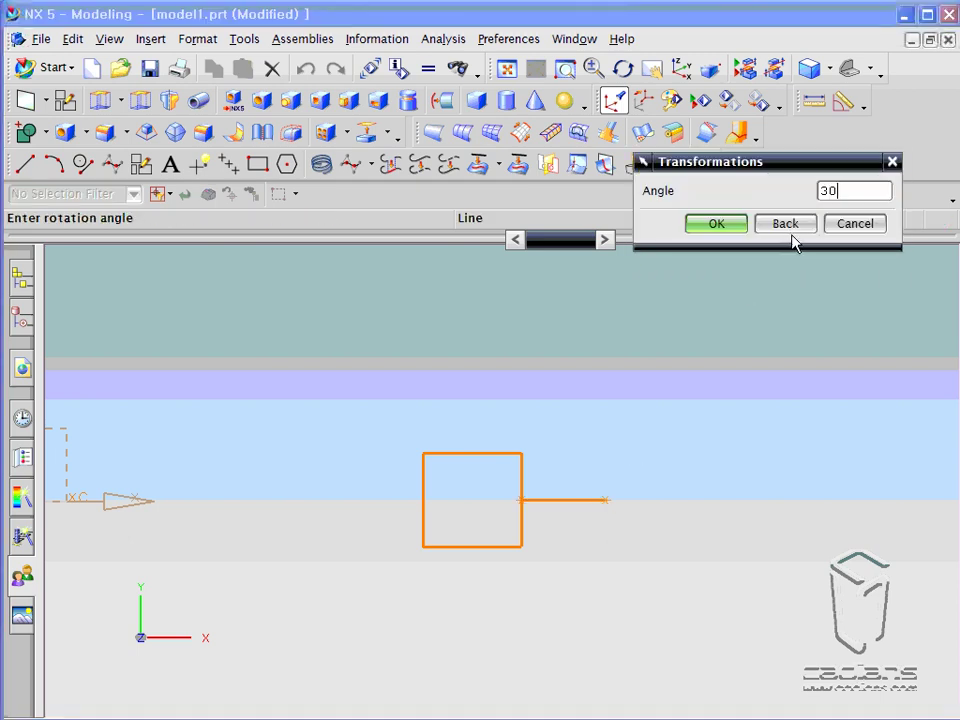
pyautogui.write('0')
pyautogui.click(731, 225)
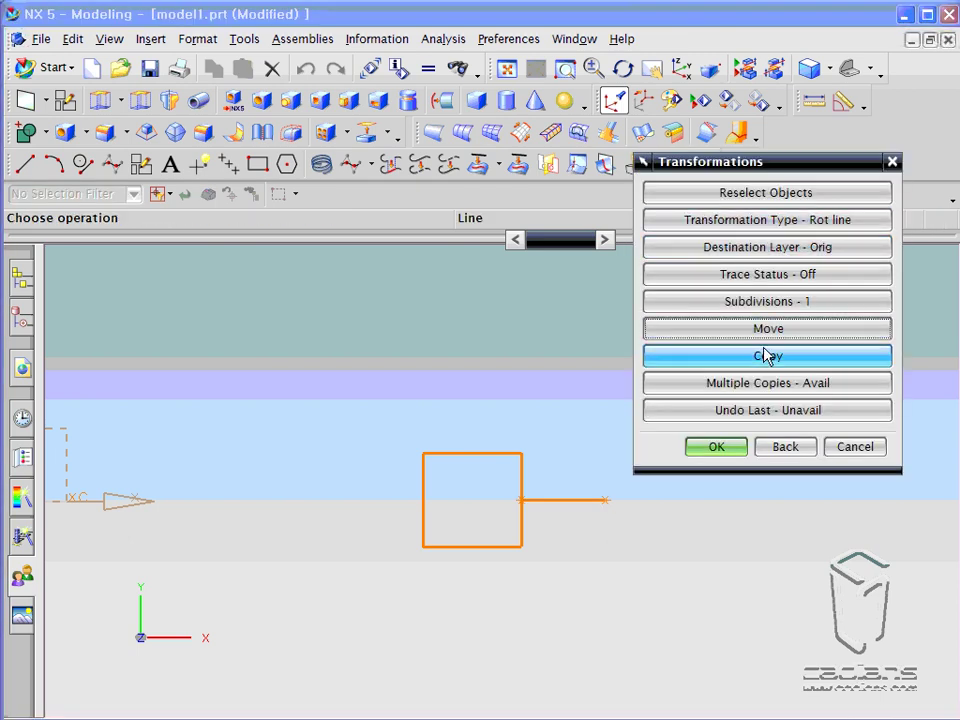
# - Copy the square and line repeatedly at 30-degree increments about the line, then end the transformation
pyautogui.click(767, 356)
pyautogui.click(765, 353)
pyautogui.click(765, 353)
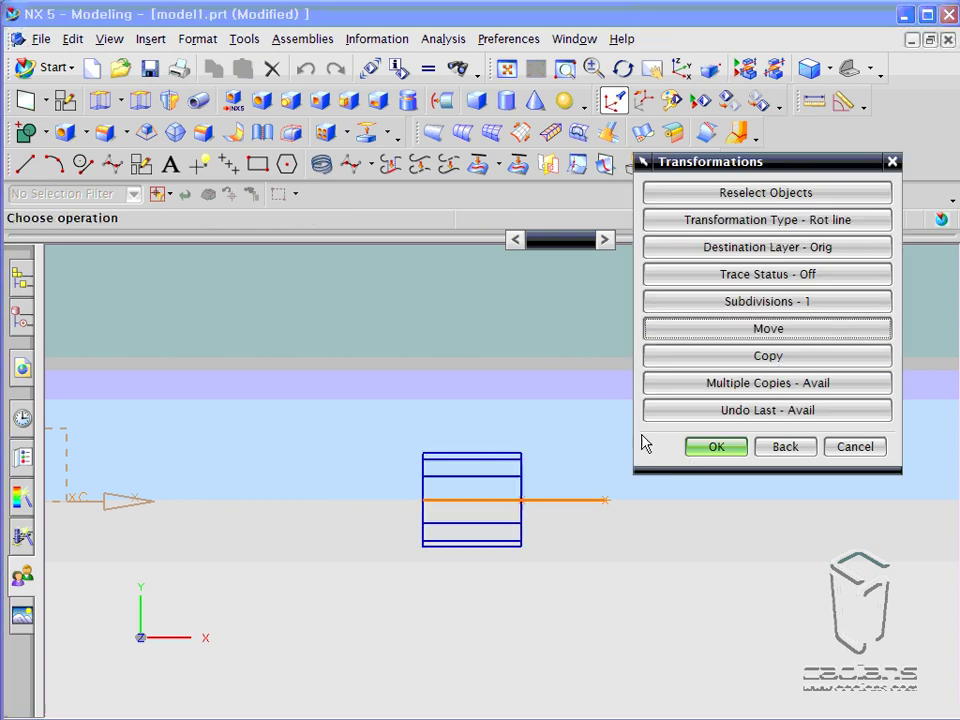
pyautogui.moveTo(558, 453); pyautogui.dragTo(527, 461, button='middle')
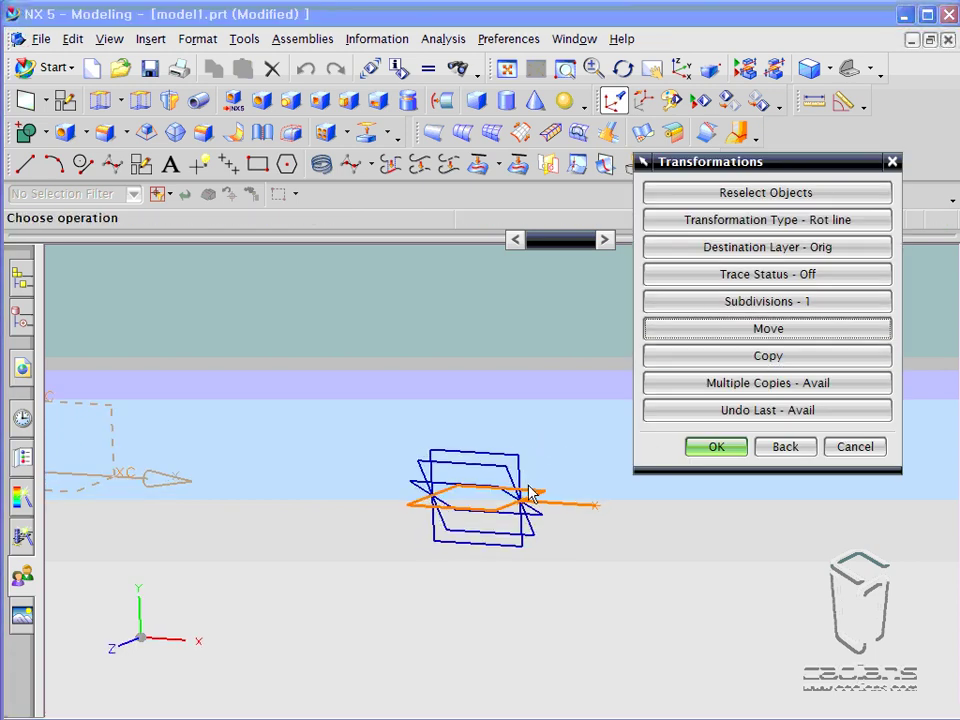
pyautogui.click(781, 358)
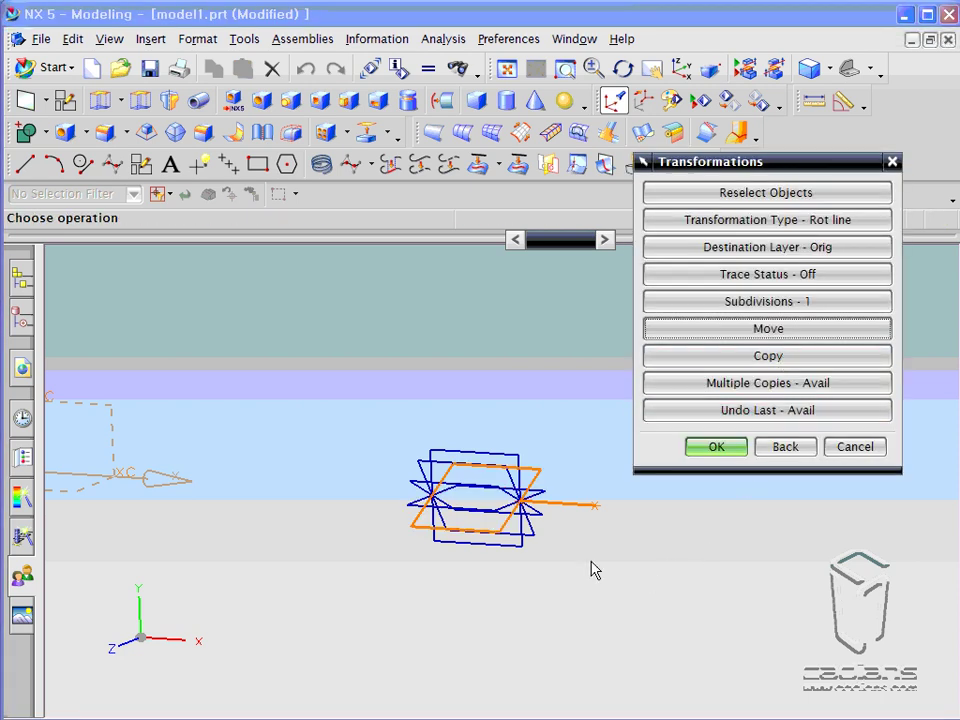
pyautogui.moveTo(591, 570); pyautogui.dragTo(548, 534, button='middle')
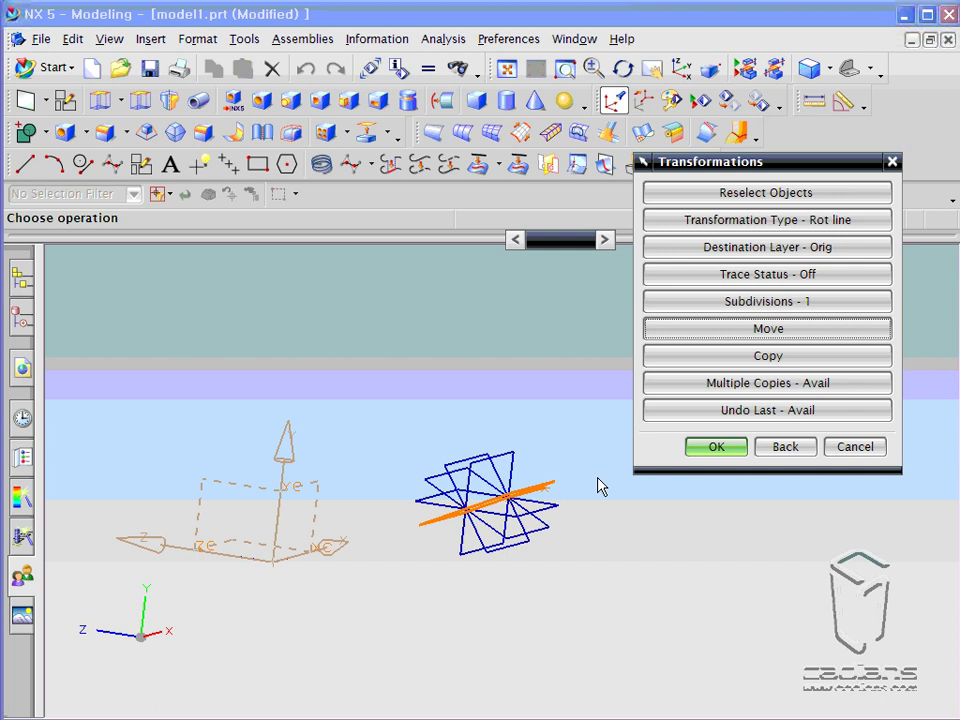
pyautogui.click(852, 447)
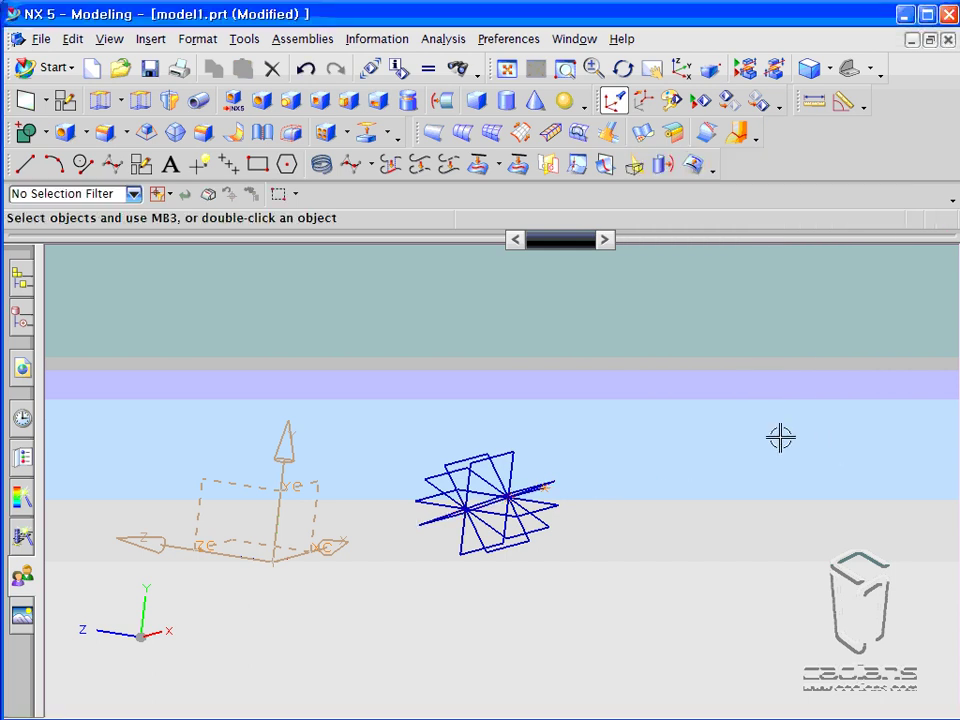
# - Hide the datum coordinate system
pyautogui.hotkey('ctrl', 'b')
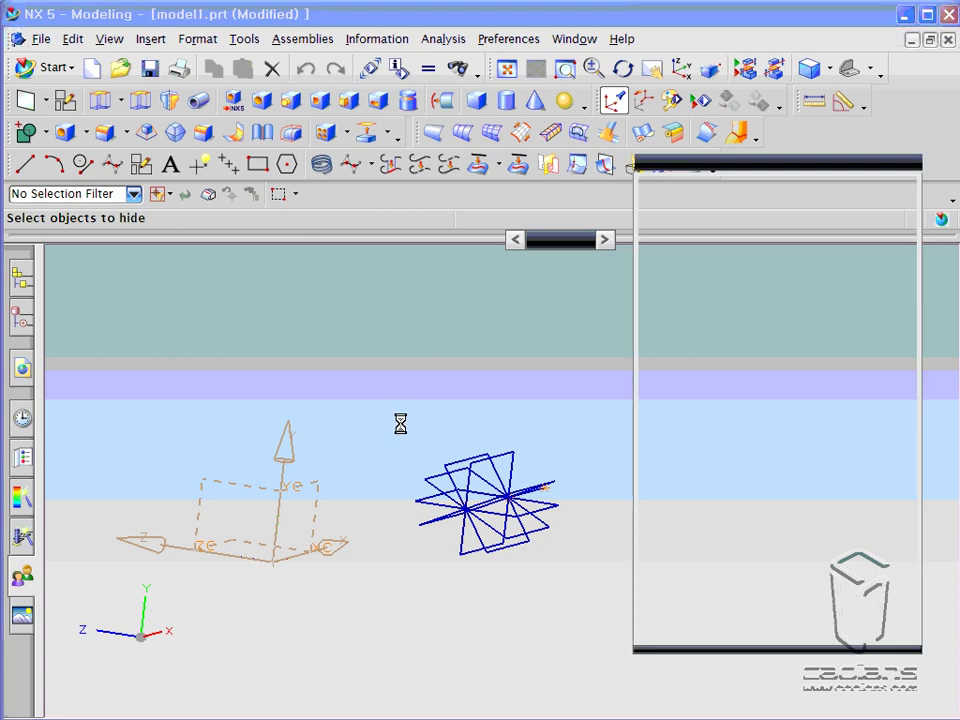
pyautogui.moveTo(84, 378); pyautogui.dragTo(405, 613)
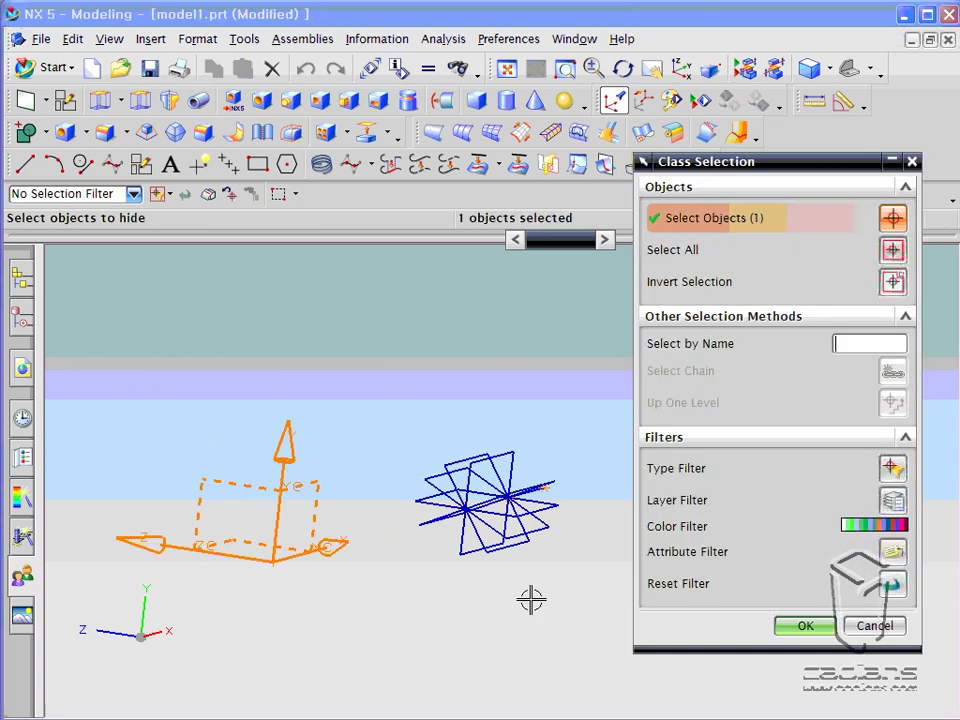
pyautogui.click(805, 627)
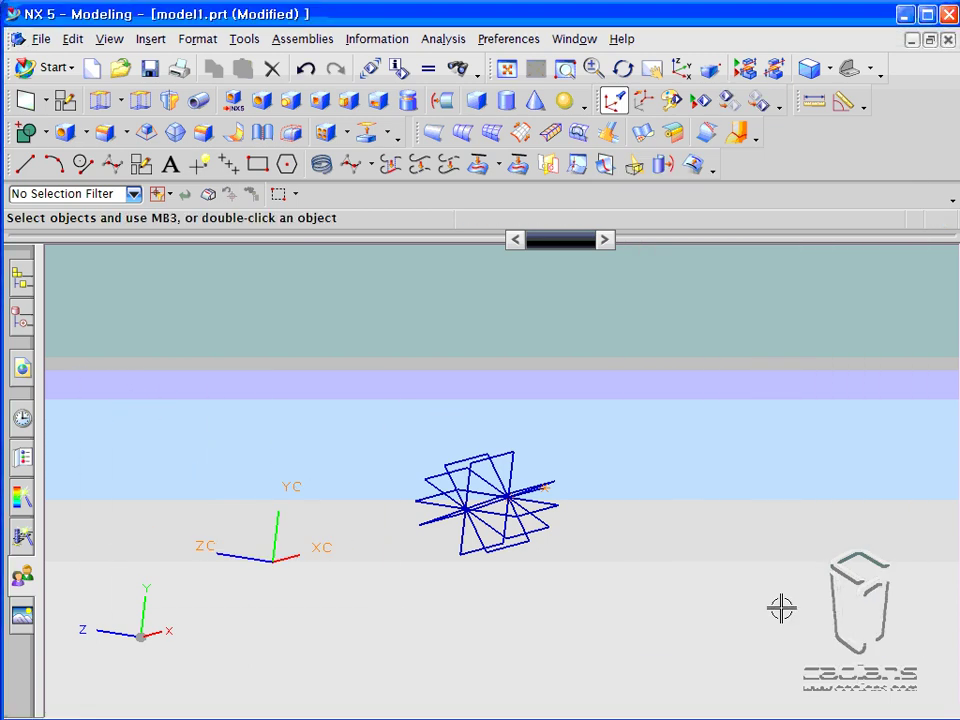
# - Swap the shown and hidden objects to display the green block with the hole and the datum coordinate system in the front view
pyautogui.hotkey('ctrl', 'shift', 'b')
pyautogui.click(507, 68)
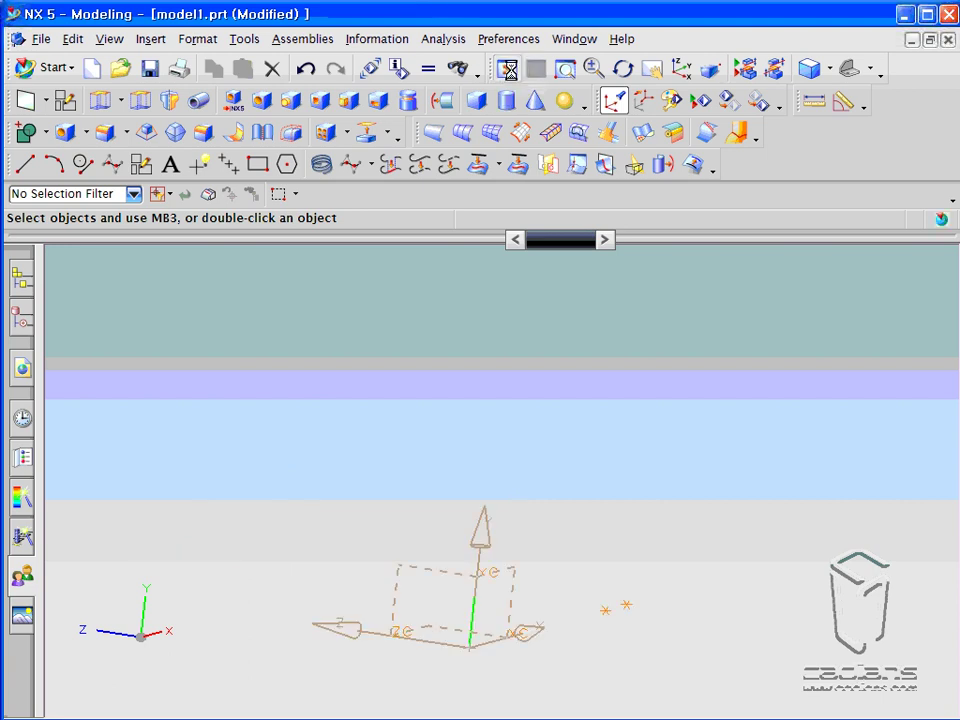
pyautogui.moveTo(666, 454); pyautogui.dragTo(411, 383, button='middle')
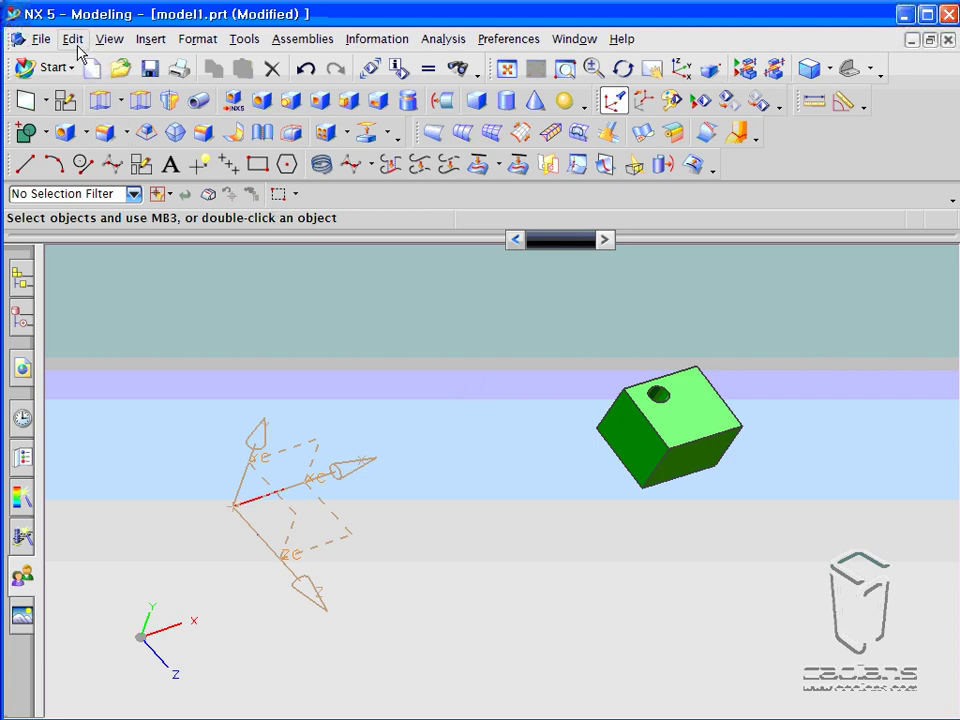
pyautogui.moveTo(377, 272); pyautogui.dragTo(411, 304, button='middle')
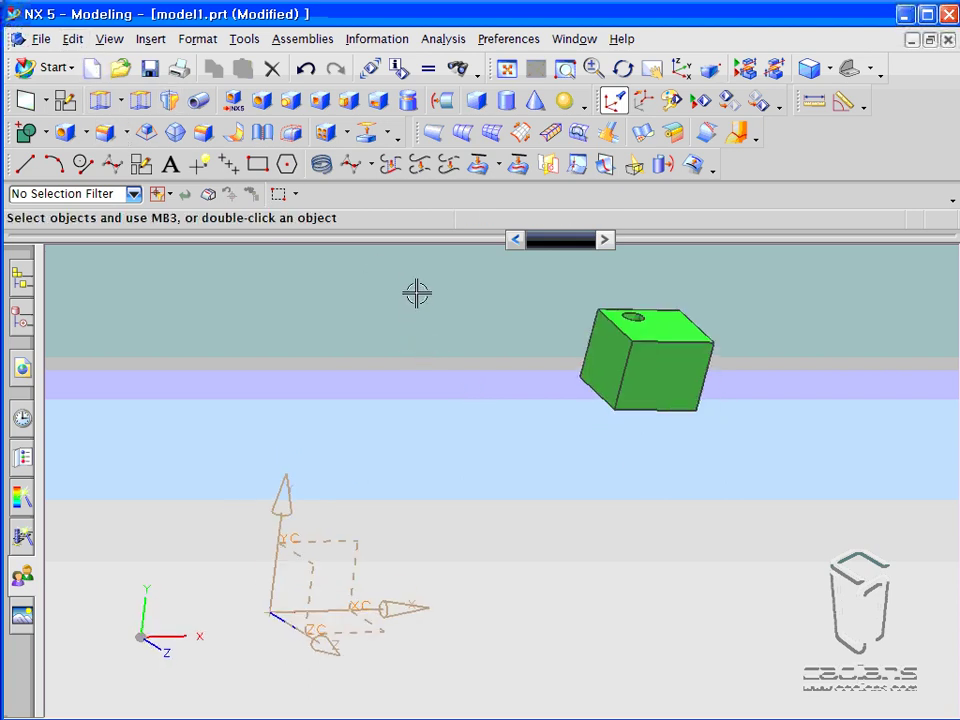
pyautogui.hotkey('ctrl', 'alt', 'f')
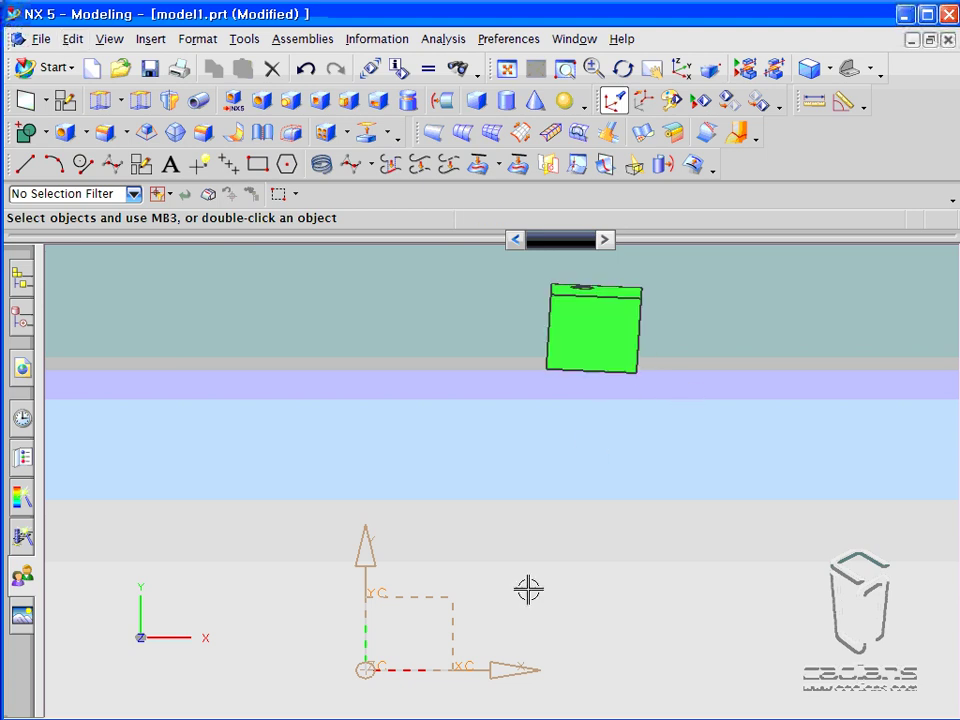
pyautogui.scroll(-3, 452, 537)
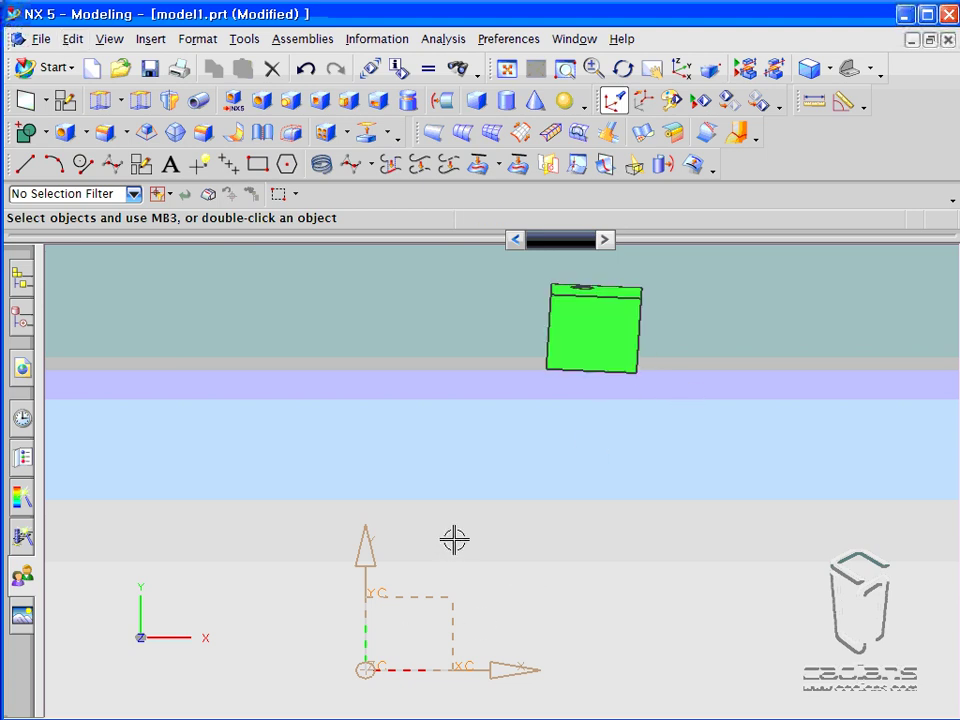
# - Start a Reposition transformation of the green block
pyautogui.click(70, 40)
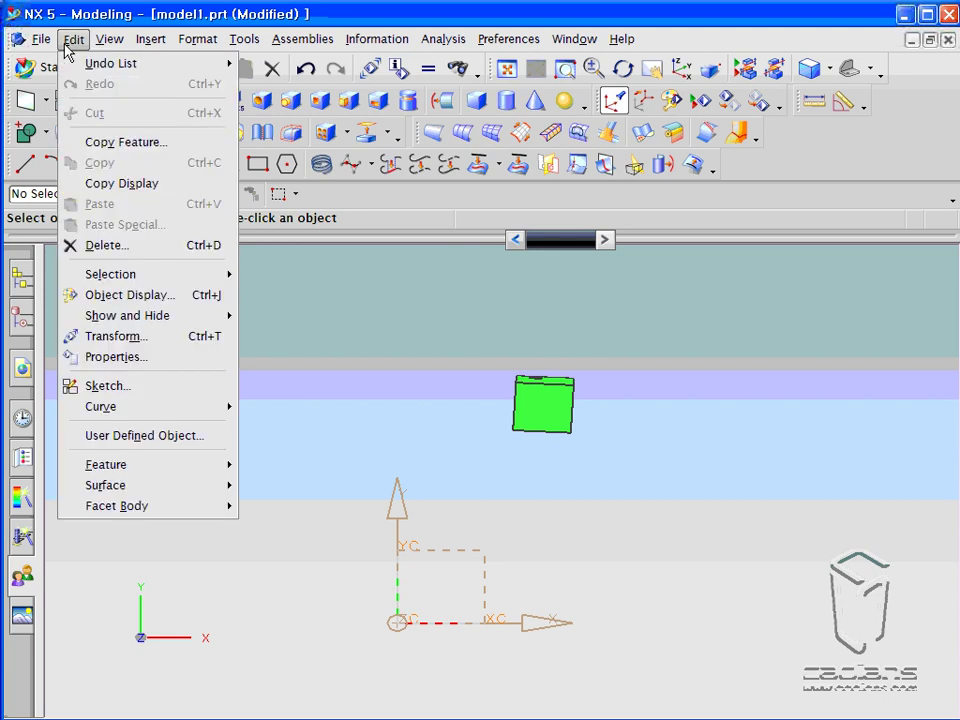
pyautogui.click(118, 337)
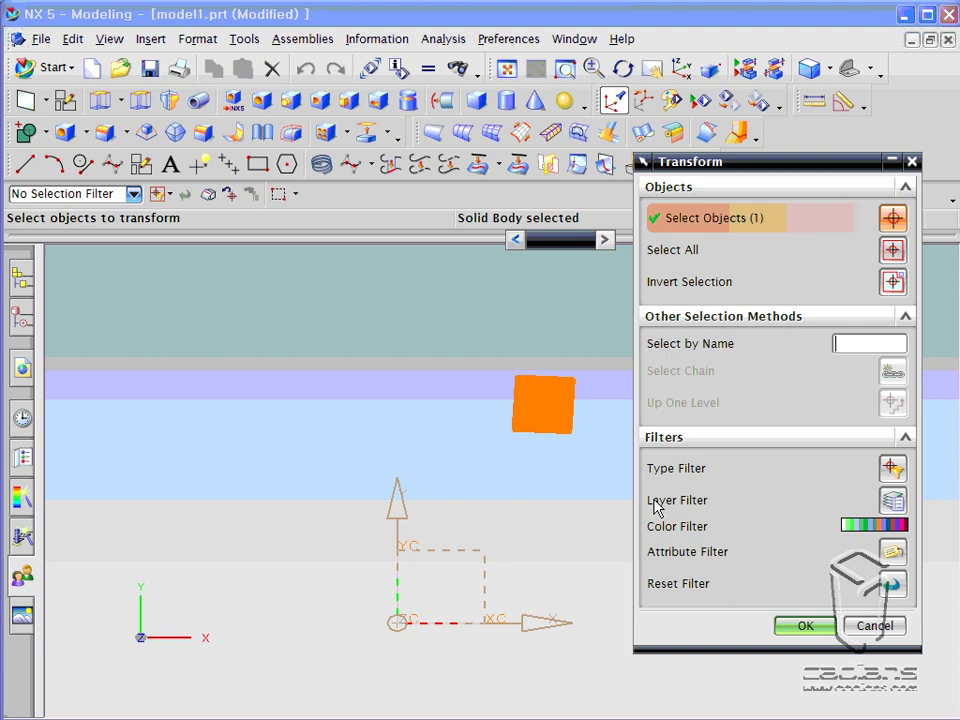
pyautogui.click(783, 623)
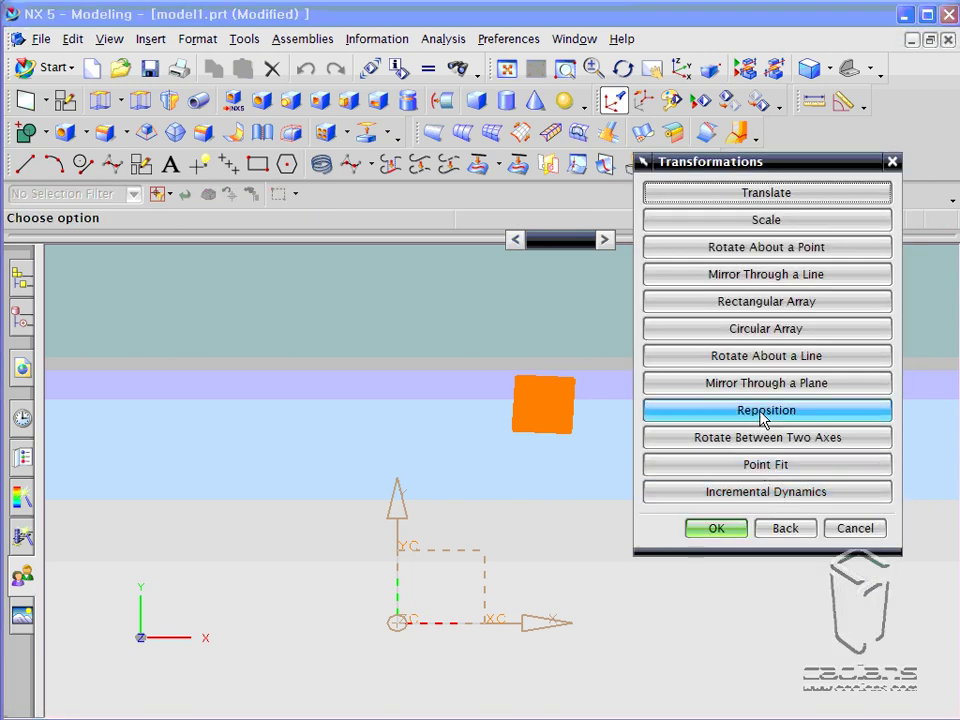
pyautogui.click(762, 412)
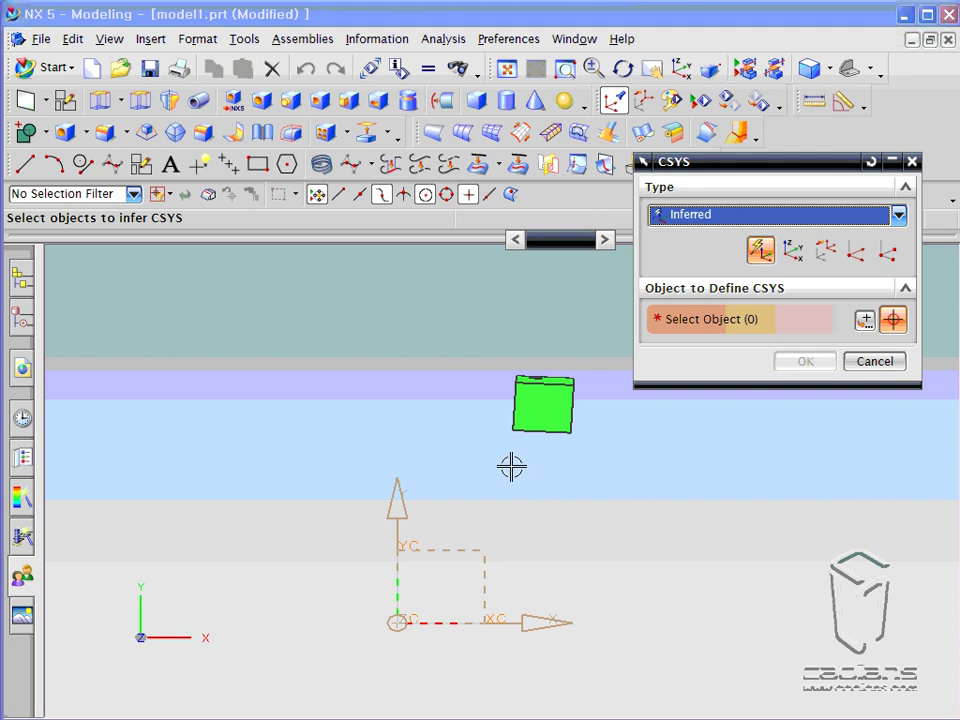
# - Define the reference coordinate system by X-Axis, Y-Axis, using the block's lower side edge for X and lower front edge for Y
pyautogui.moveTo(511, 467); pyautogui.dragTo(542, 482, button='middle')
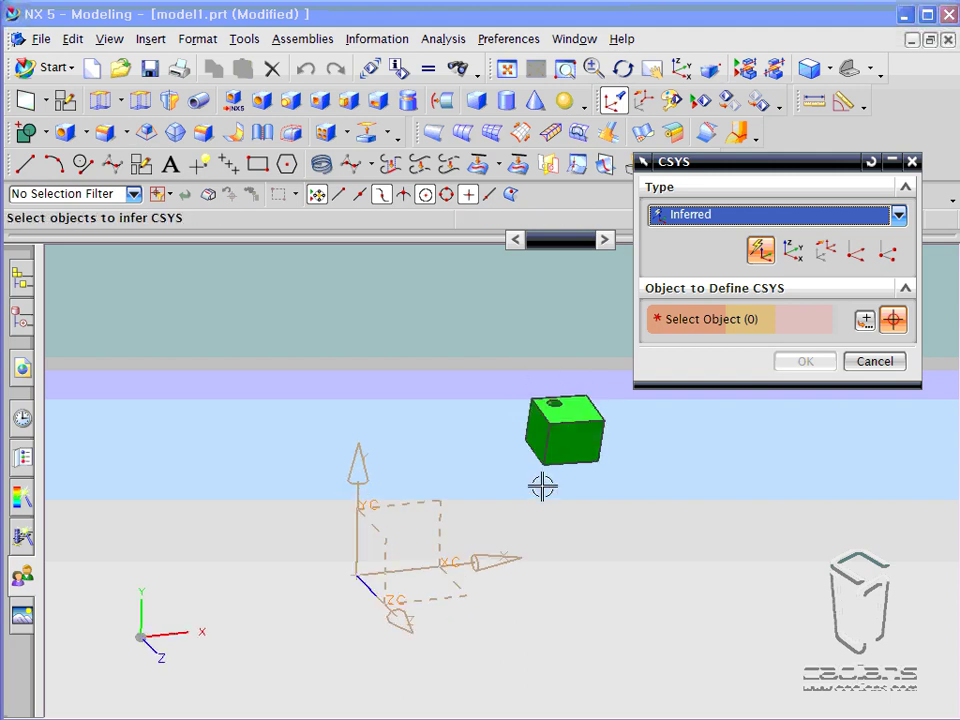
pyautogui.scroll(3, 562, 470)
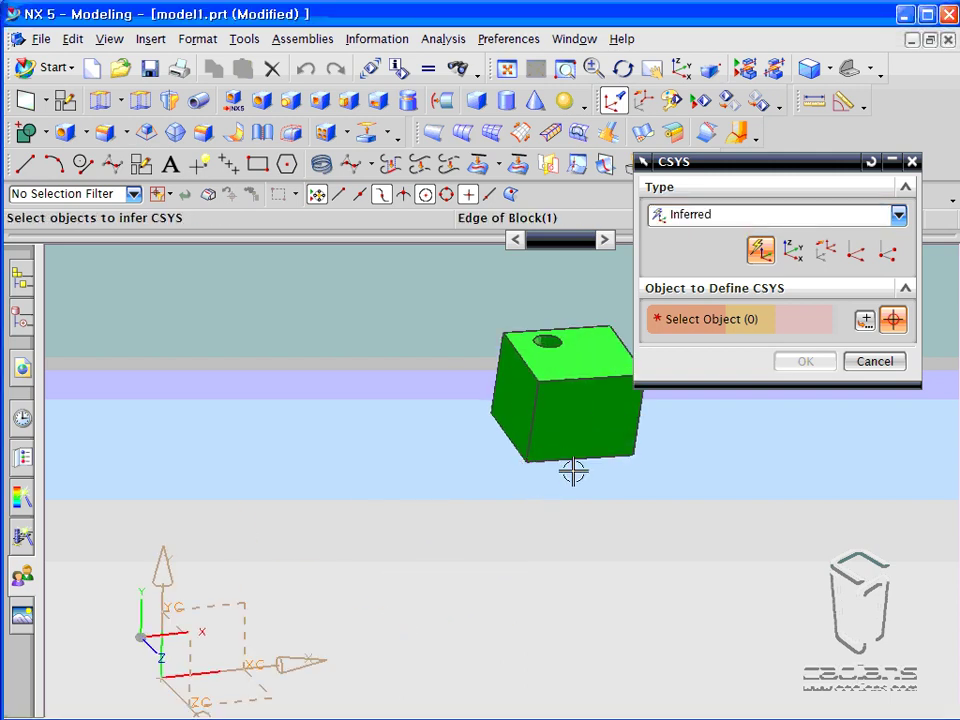
pyautogui.click(753, 218)
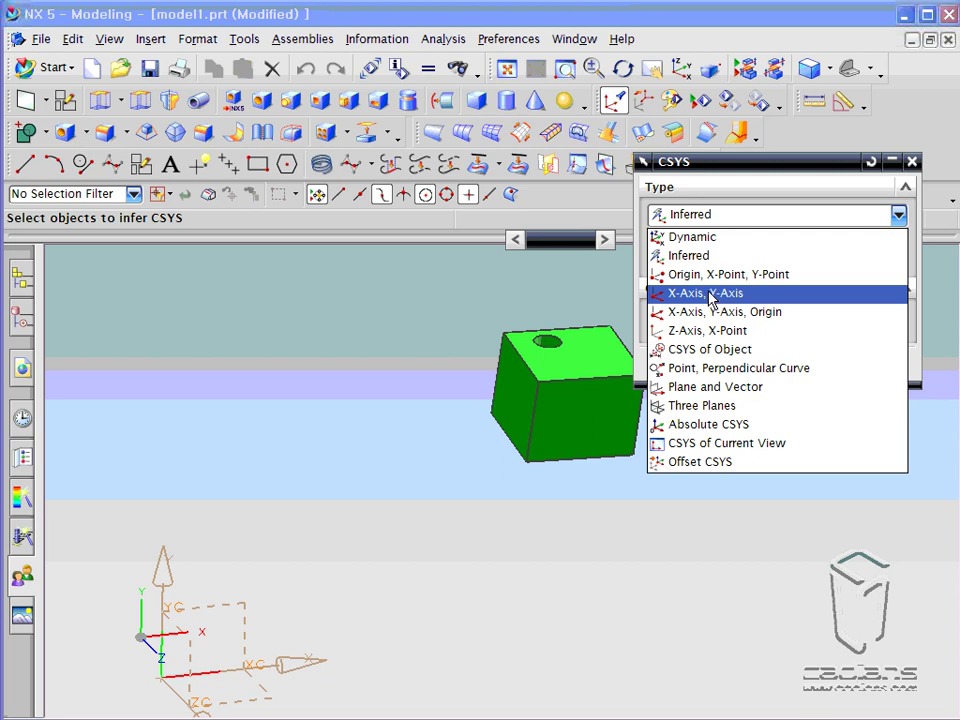
pyautogui.click(709, 297)
pyautogui.keyDown('shift'); pyautogui.moveTo(542, 536); pyautogui.dragTo(477, 517, button='middle'); pyautogui.keyUp('shift')
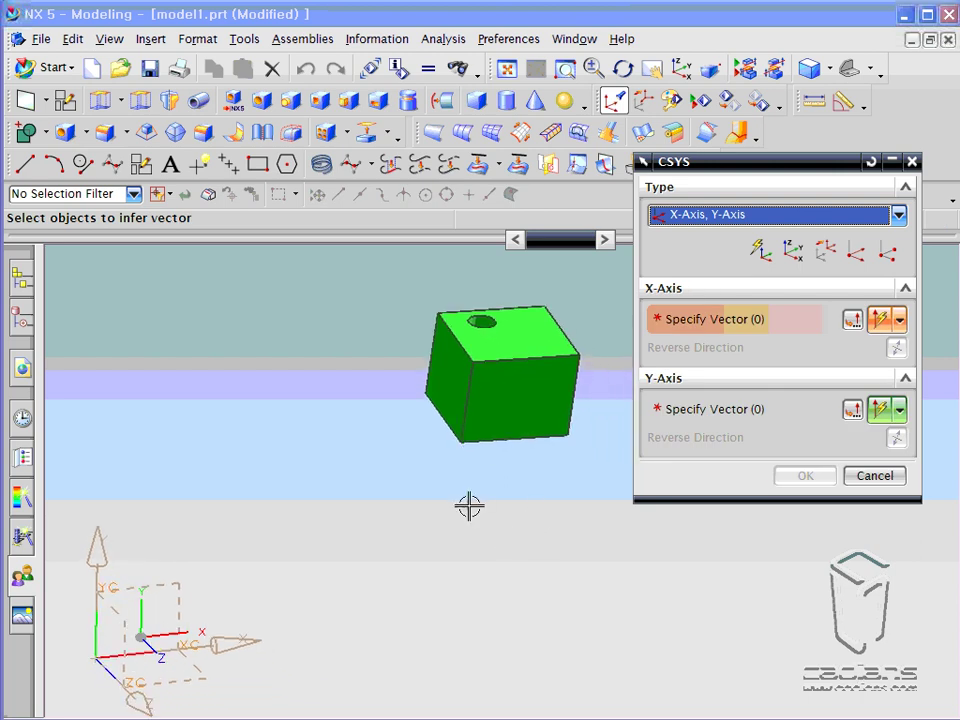
pyautogui.click(429, 405)
pyautogui.click(493, 410)
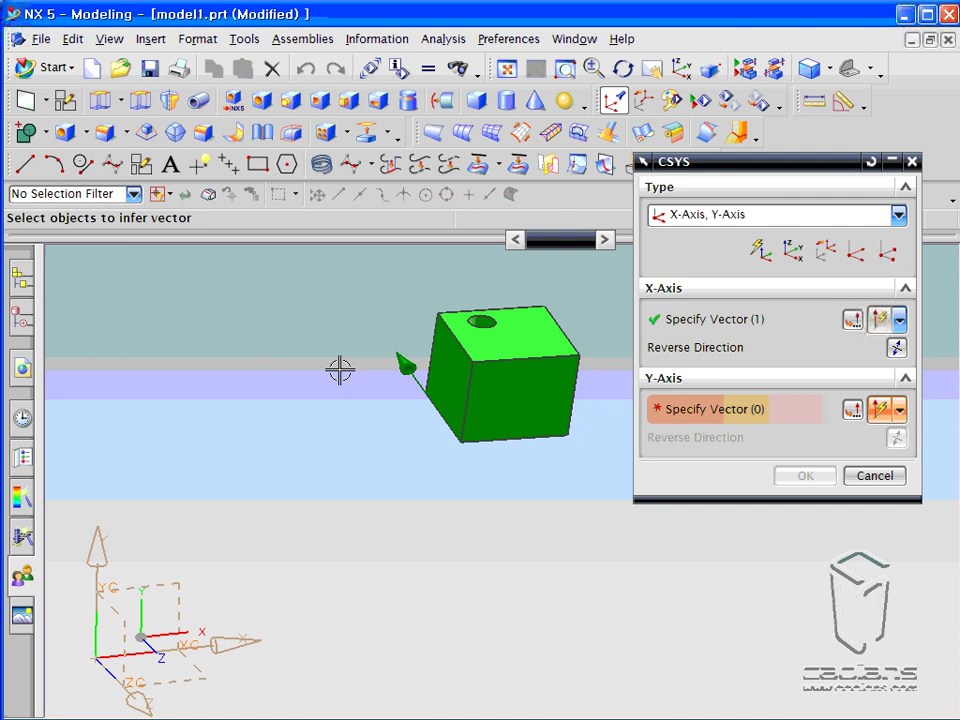
pyautogui.click(553, 439)
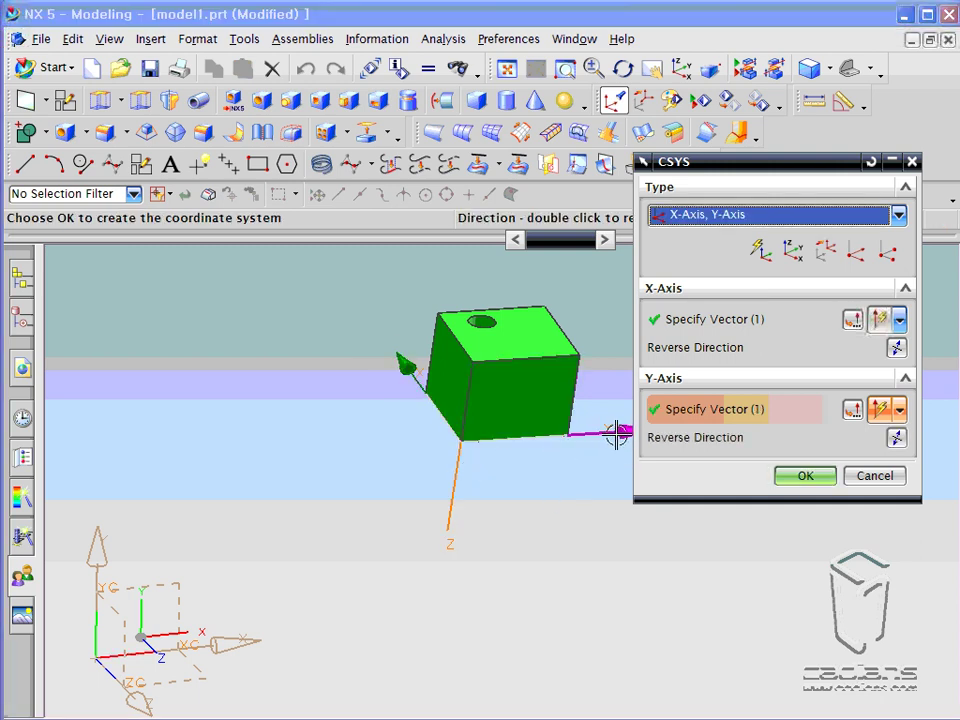
pyautogui.click(801, 477)
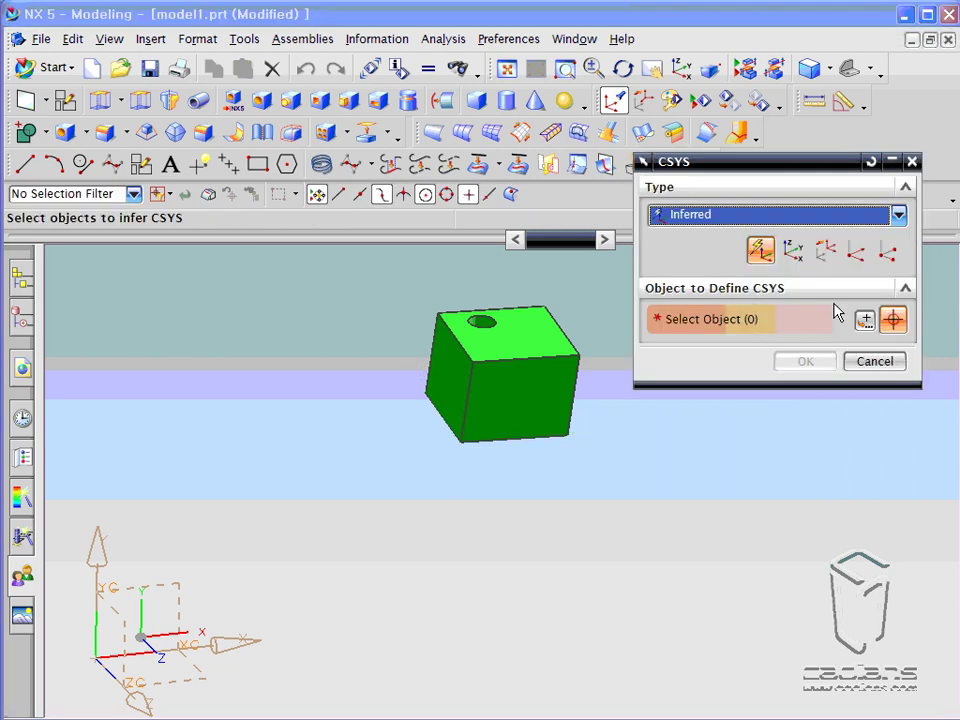
# - Define the destination coordinate system by X-Axis, Y-Axis, Origin, using the datum's X axis for X, its Z axis for Y, and its origin point
pyautogui.click(845, 216)
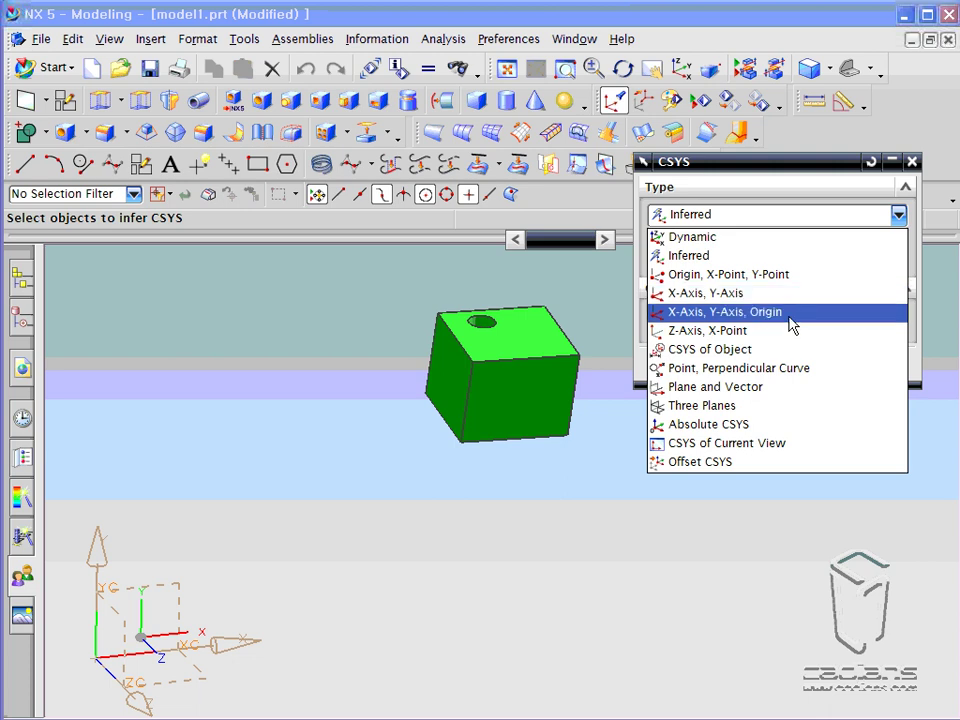
pyautogui.click(789, 314)
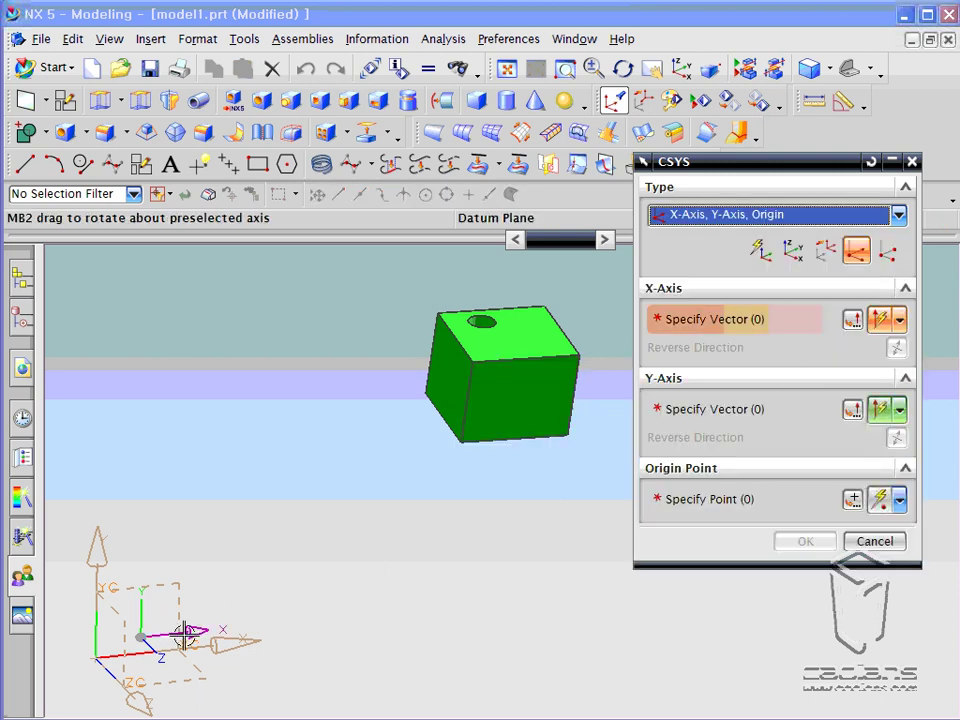
pyautogui.click(225, 640)
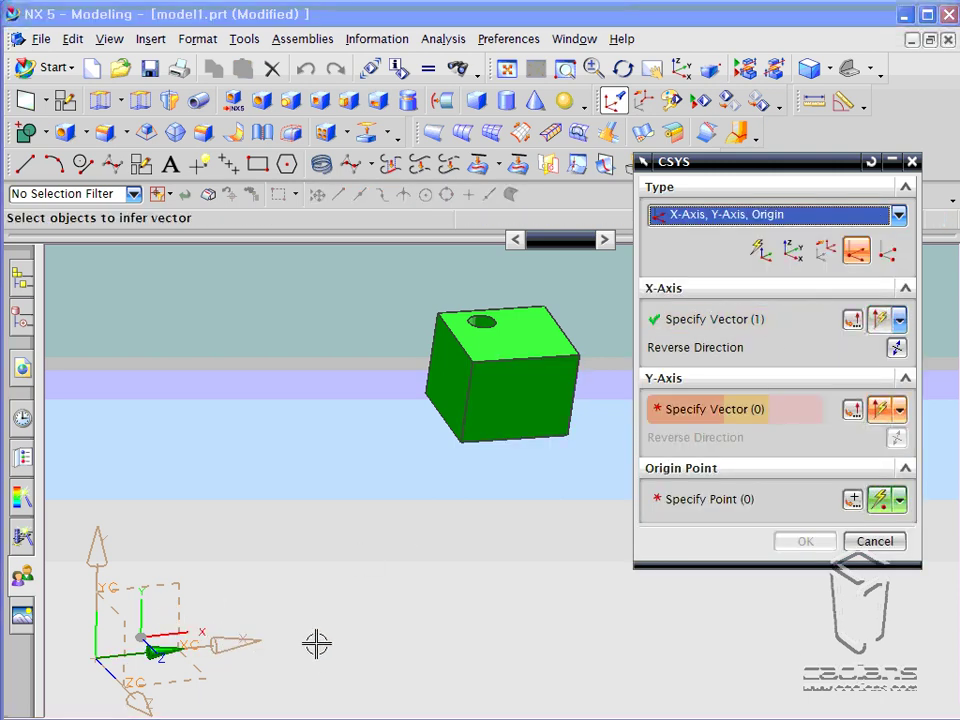
pyautogui.keyDown('shift'); pyautogui.moveTo(330, 624); pyautogui.dragTo(339, 474, button='middle'); pyautogui.keyUp('shift')
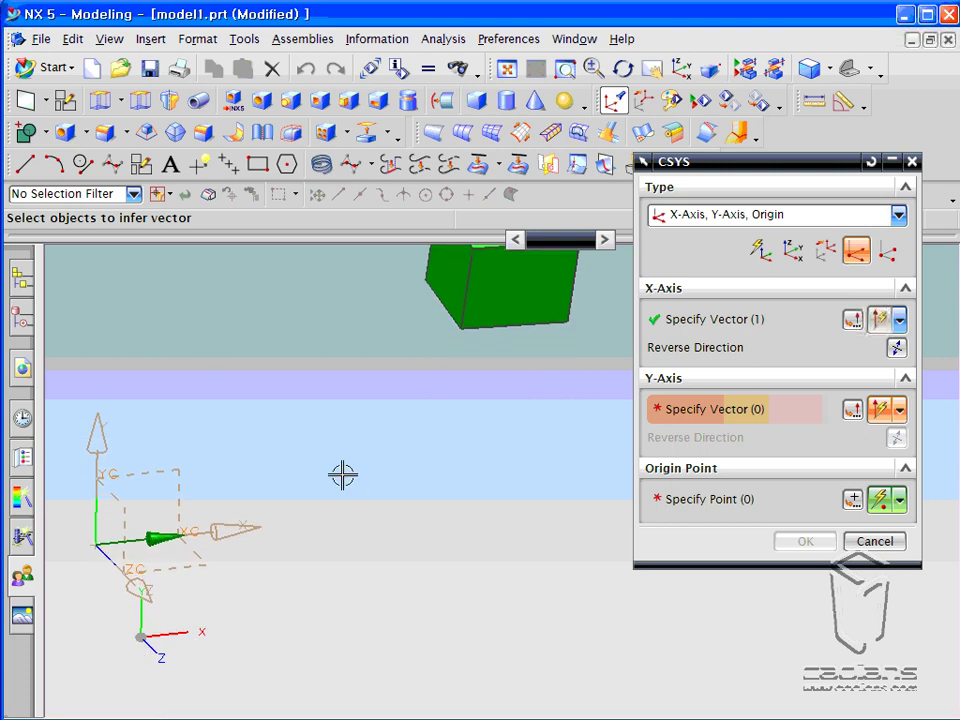
pyautogui.click(133, 591)
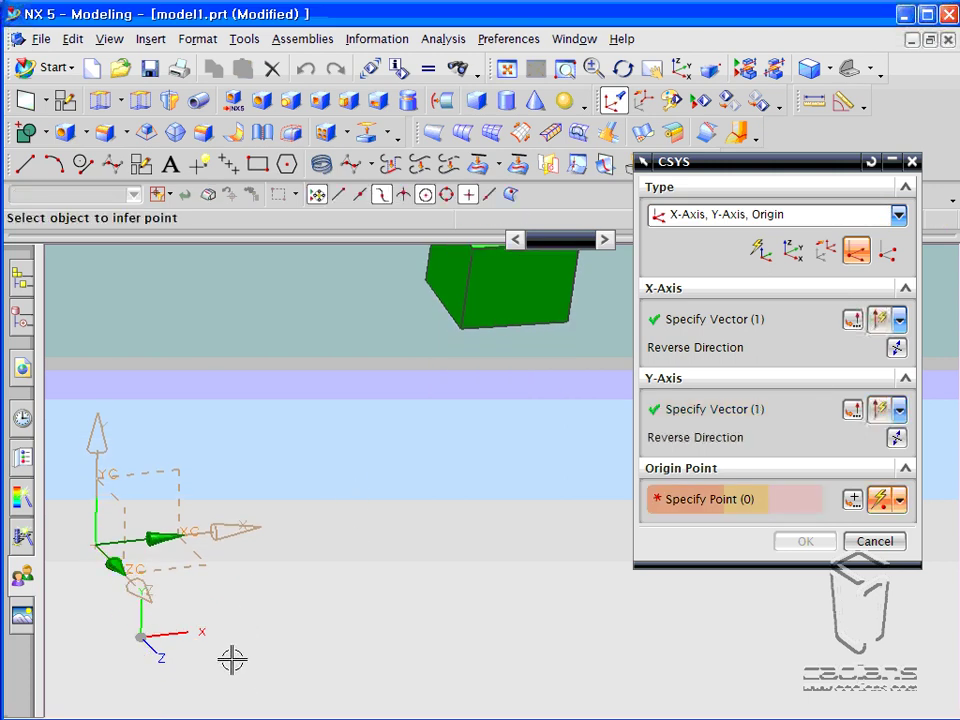
pyautogui.click(95, 545)
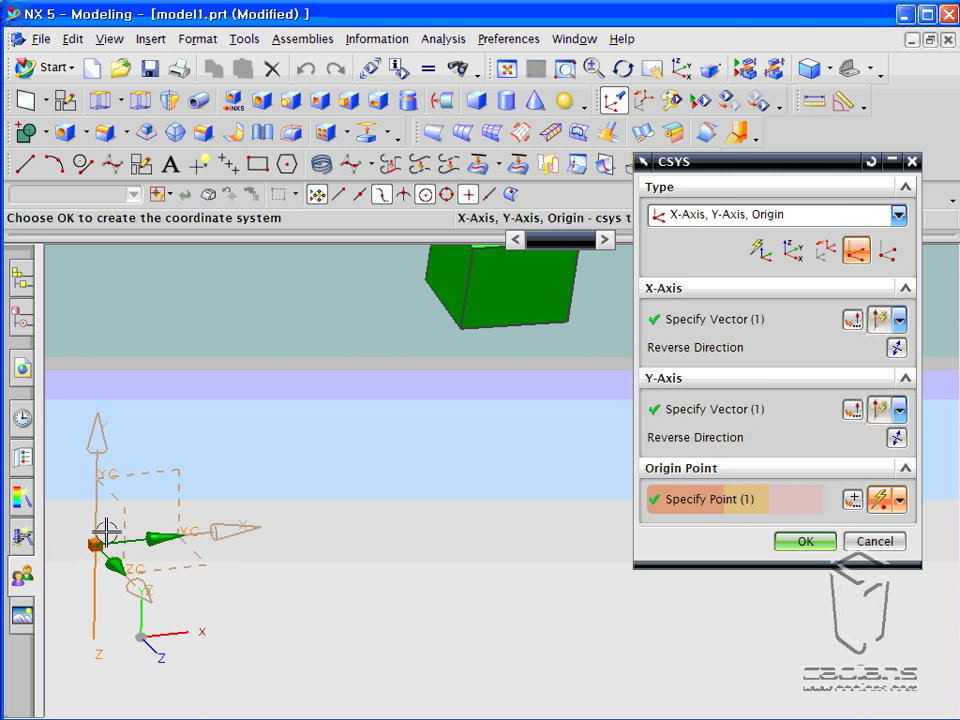
pyautogui.click(812, 542)
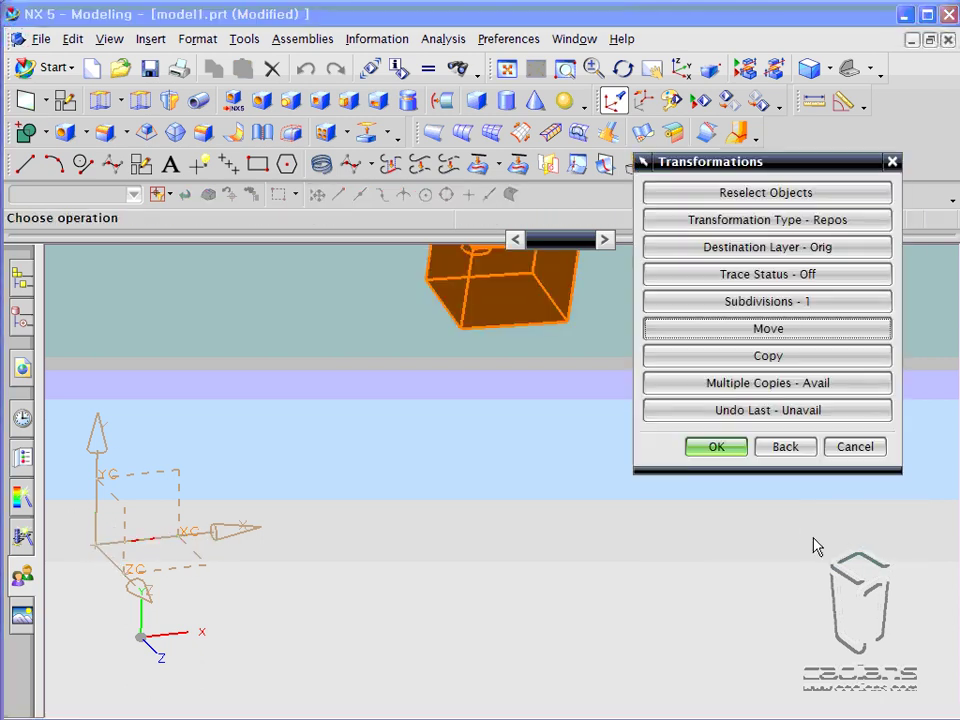
# - Copy the block to the destination coordinate system and finish the transformation
pyautogui.click(788, 360)
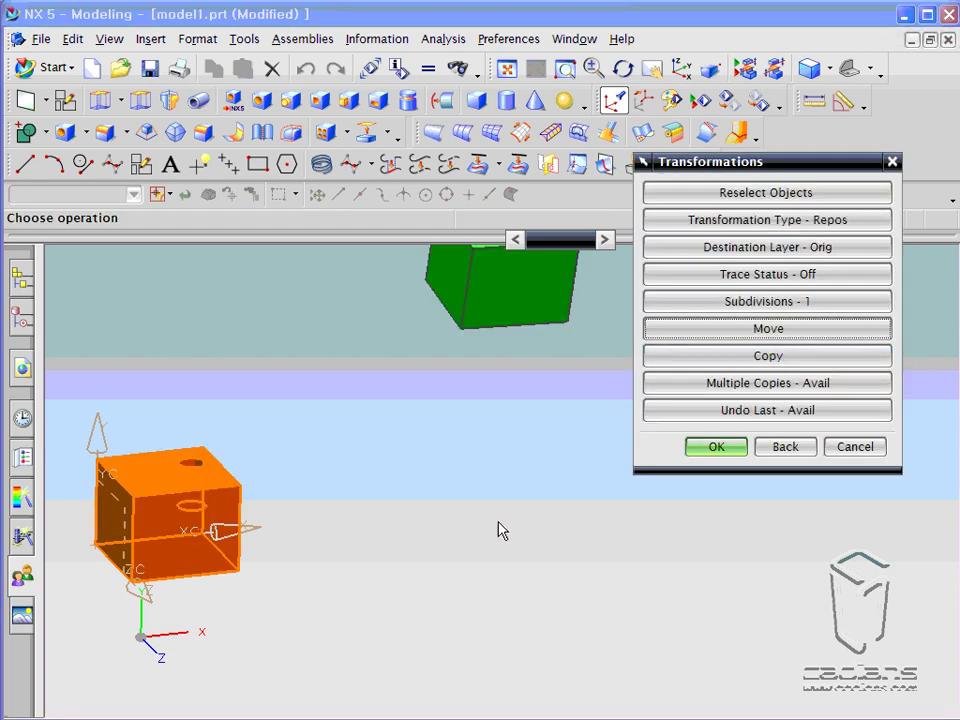
pyautogui.press('F8')
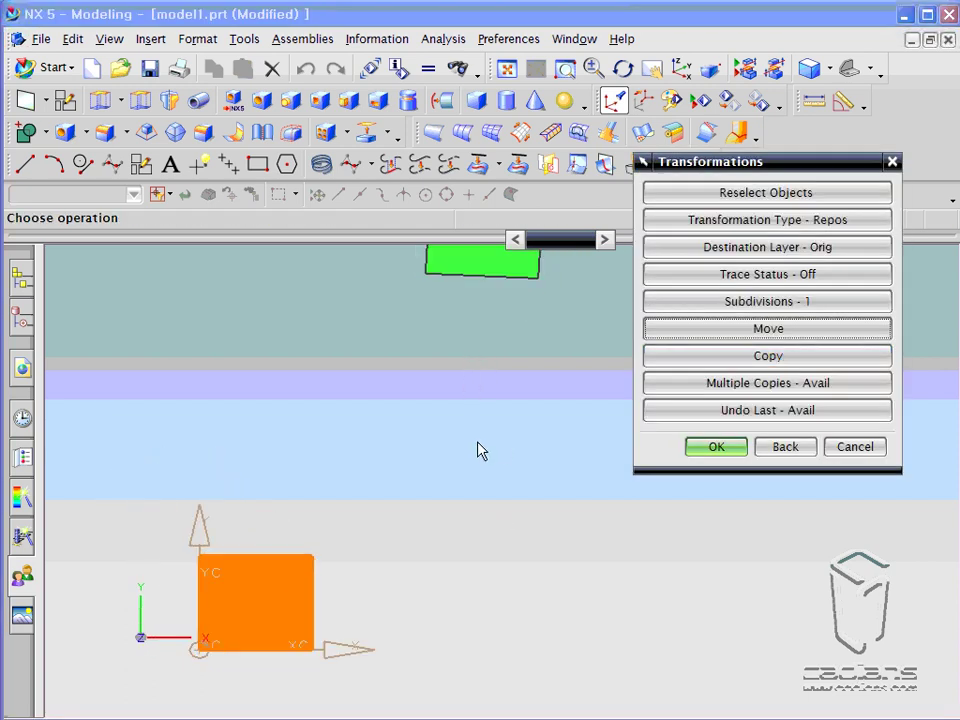
pyautogui.click(851, 446)
pyautogui.keyDown('shift'); pyautogui.moveTo(561, 369); pyautogui.dragTo(675, 476, button='middle'); pyautogui.keyUp('shift')
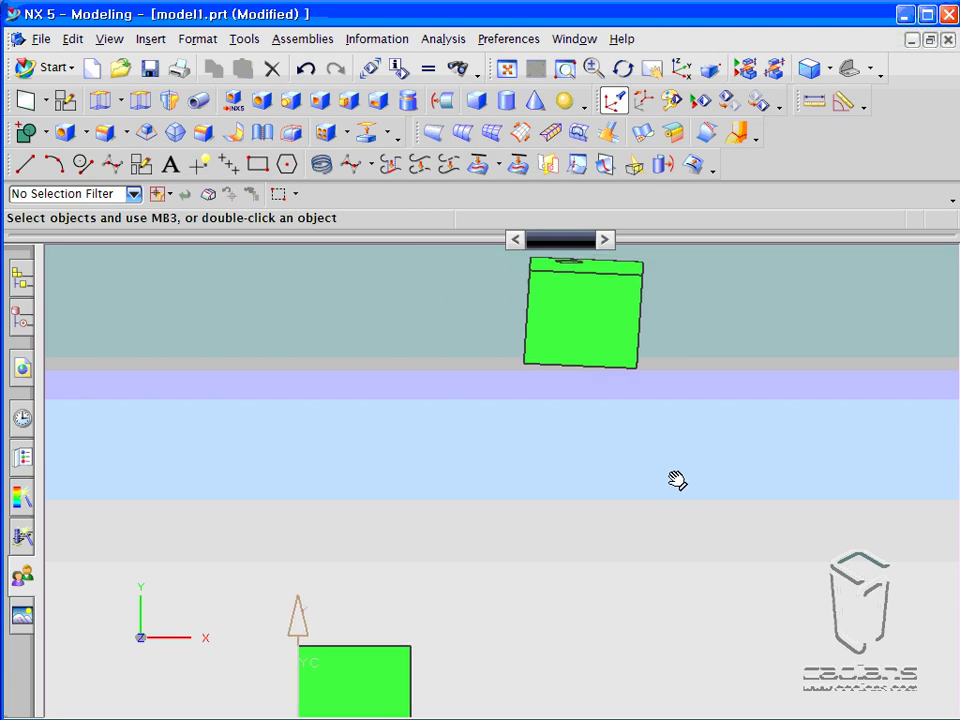
pyautogui.scroll(-1, 653, 473)
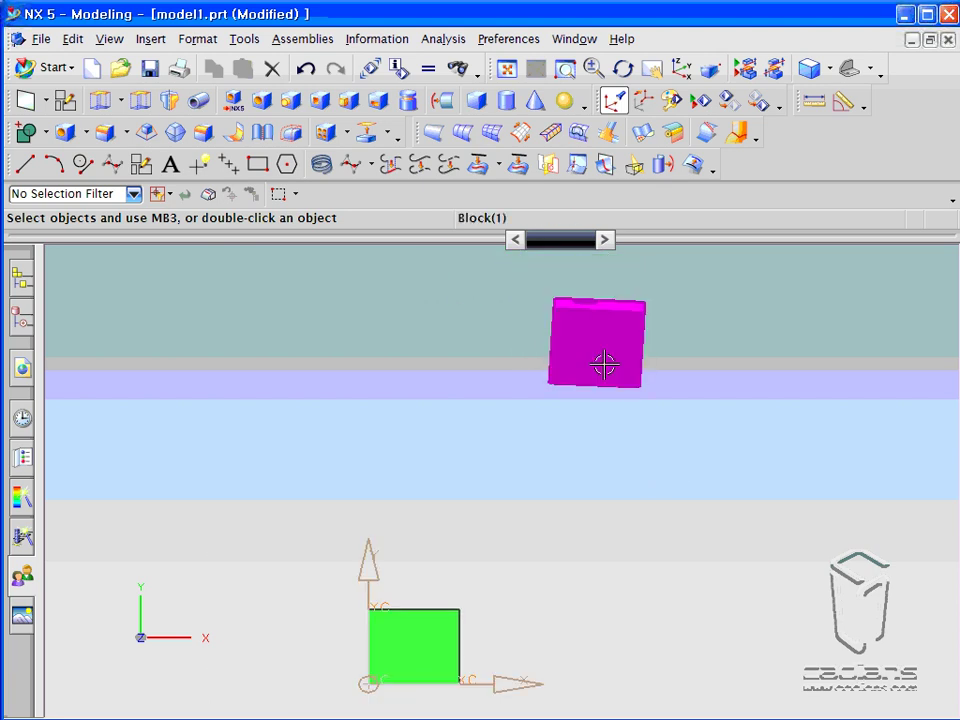
pyautogui.moveTo(375, 579); pyautogui.dragTo(422, 621, button='middle')
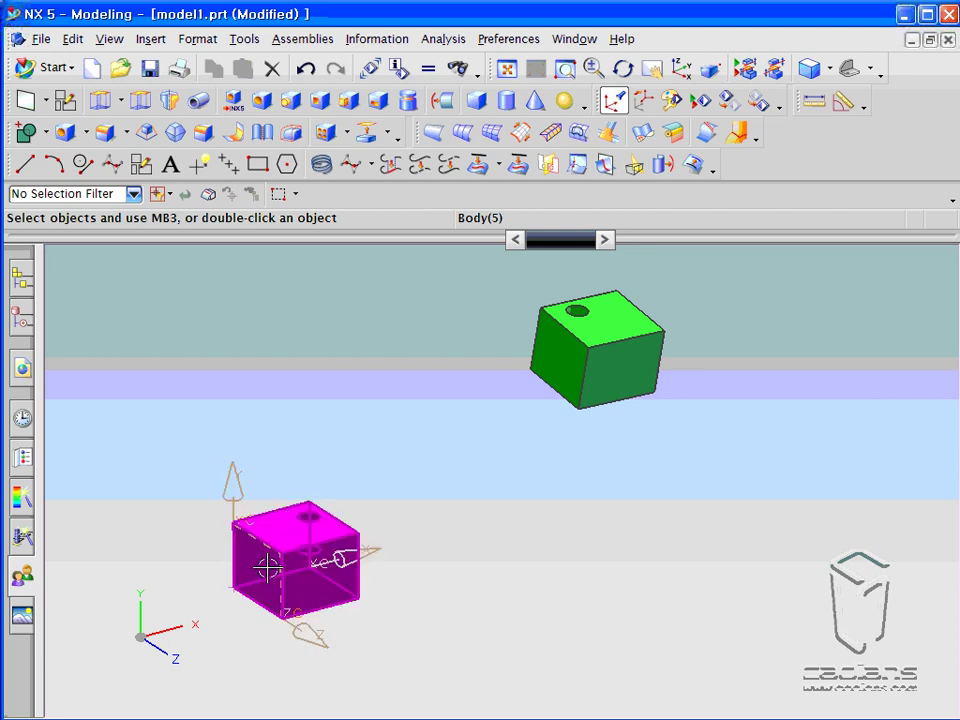
pyautogui.click(411, 638)
pyautogui.scroll(1, 411, 638)
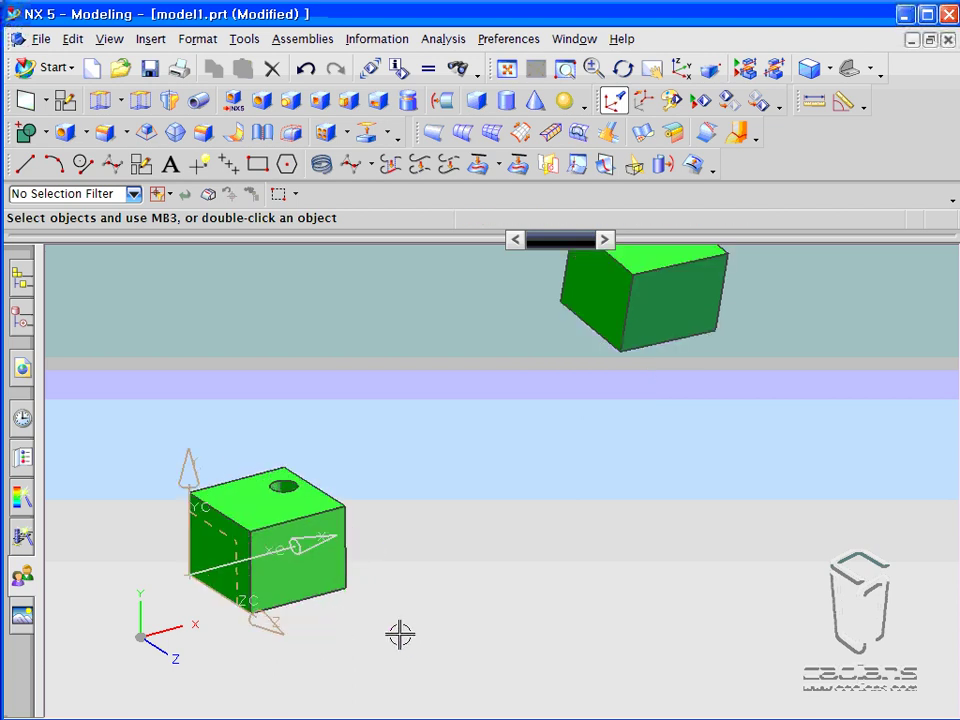